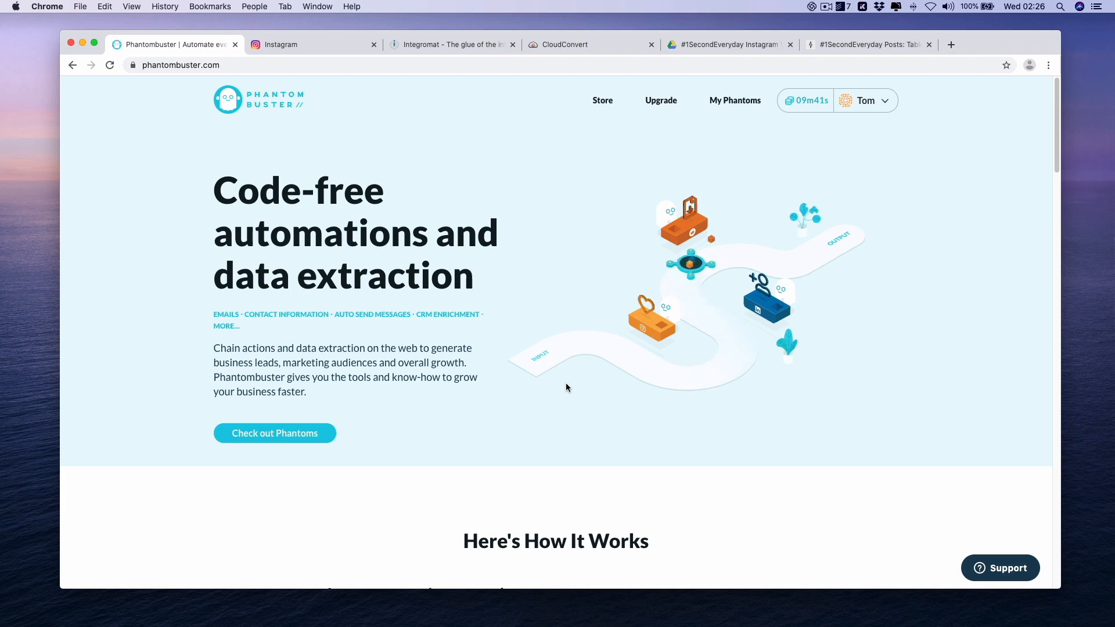
Look through the Instagram, Integromat, CloudConvert, Google Drive folder and Airtable pages that the automation uses.
{"action": "left_click", "coordinate": [307, 42]}
{"action": "left_click", "coordinate": [452, 45]}
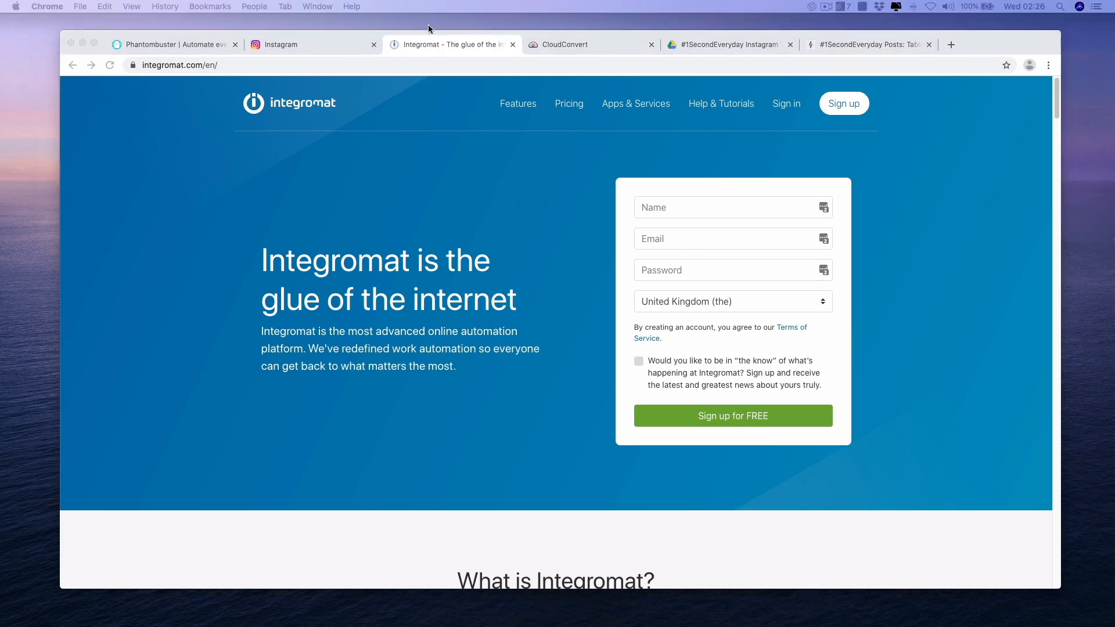
{"action": "left_click_drag", "start_coordinate": [428, 25], "coordinate": [552, 45]}
{"action": "left_click", "coordinate": [486, 45]}
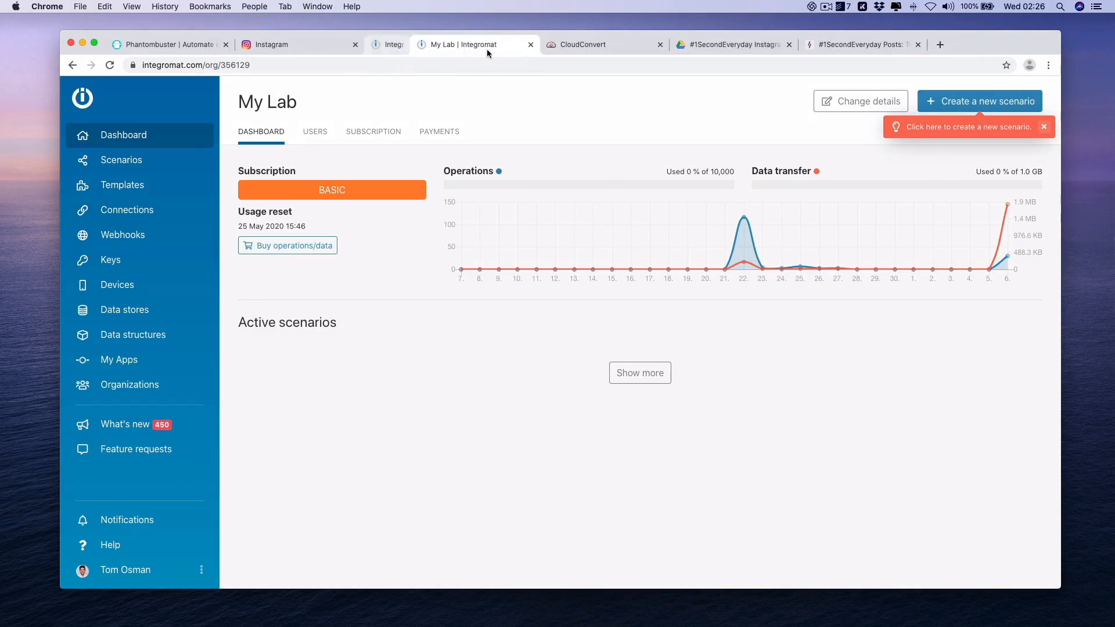
{"action": "left_click", "coordinate": [586, 41]}
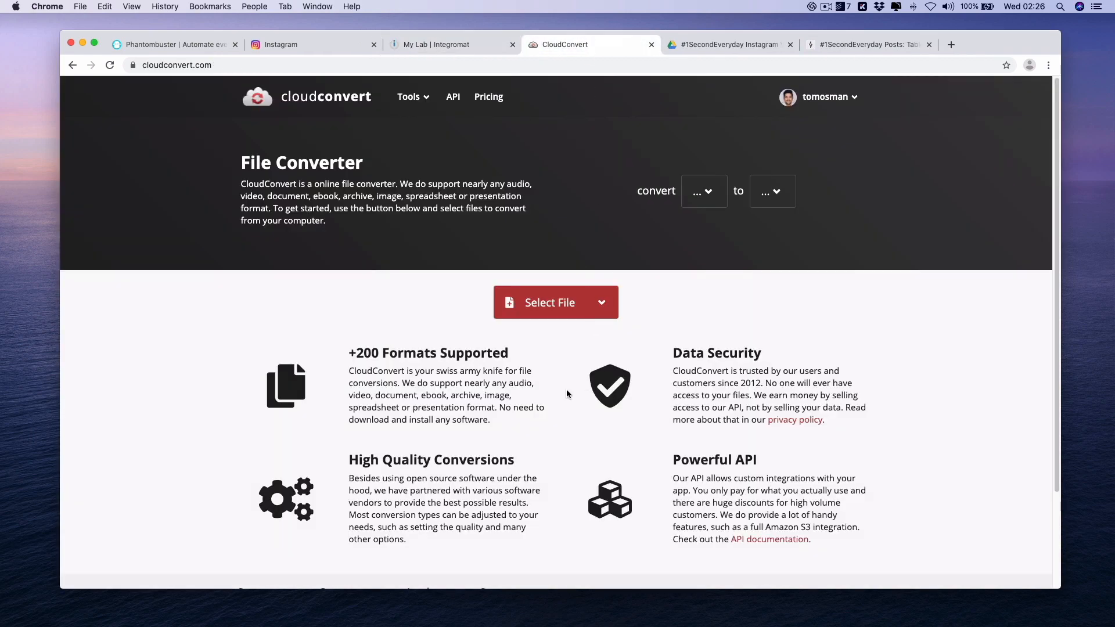
{"action": "left_click", "coordinate": [740, 44]}
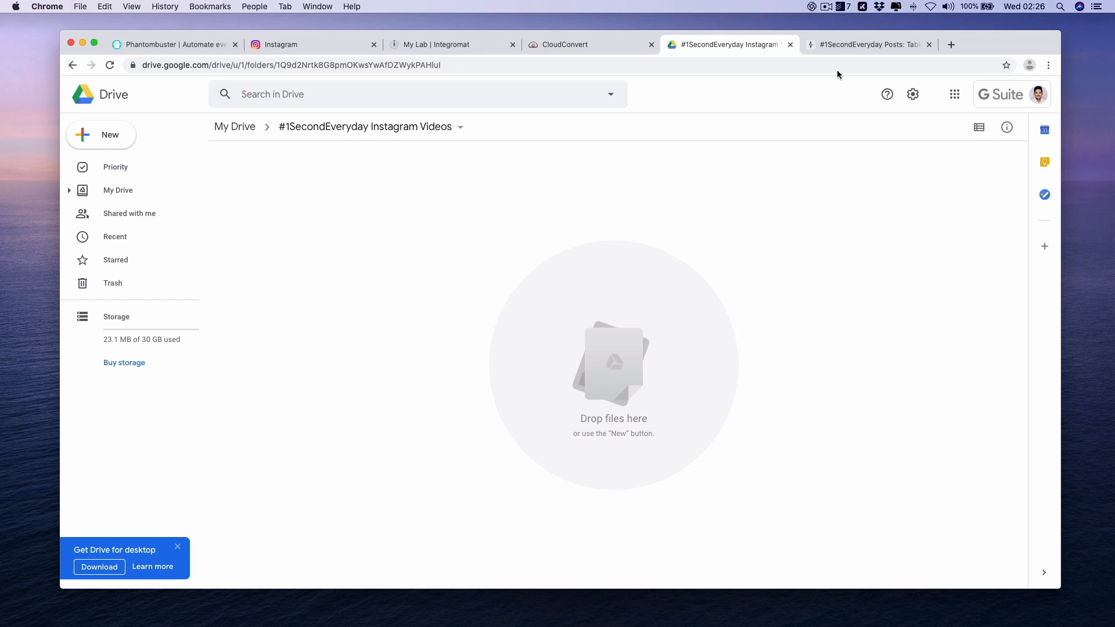
{"action": "left_click", "coordinate": [855, 46]}
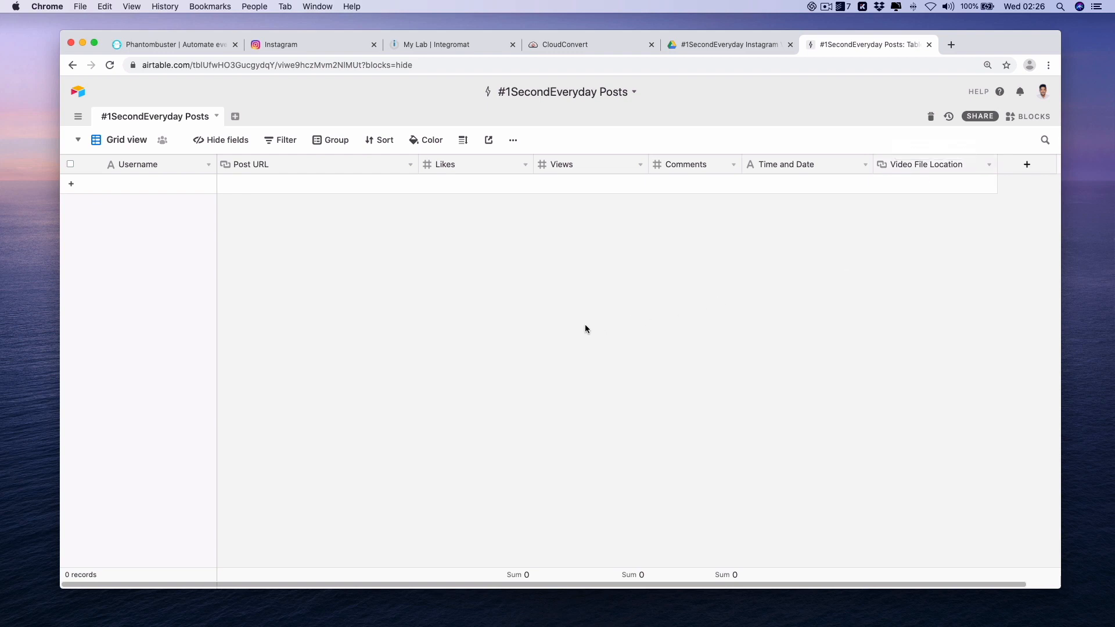
In Phantombuster, browse the store's Instagram category and choose to use the Instagram Hashtag Collector phantom.
{"action": "left_click", "coordinate": [174, 49]}
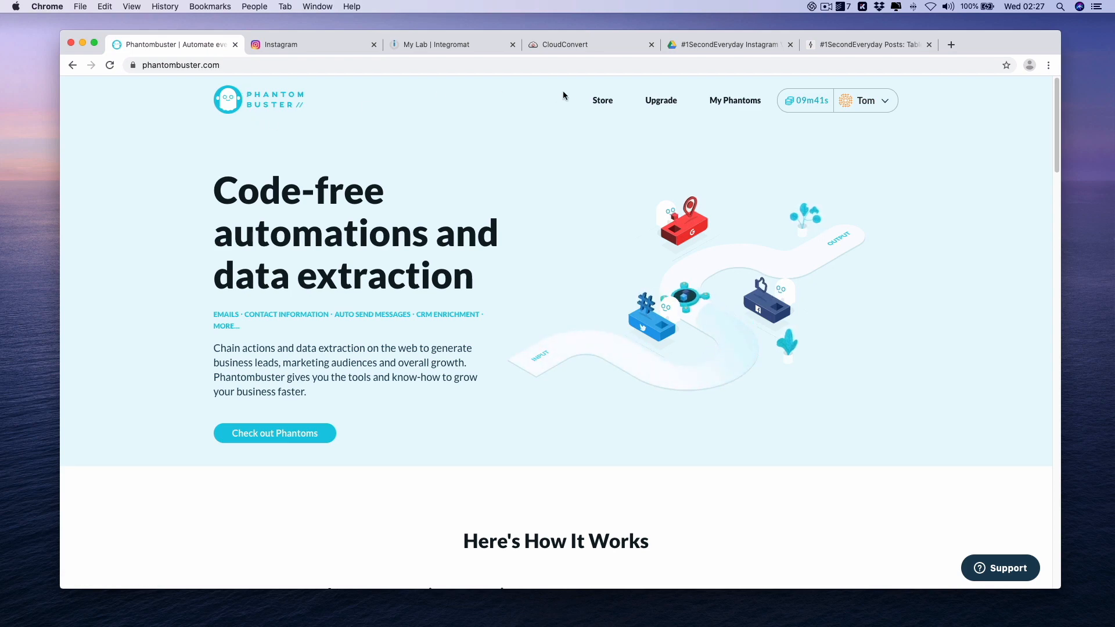
{"action": "left_click", "coordinate": [595, 102]}
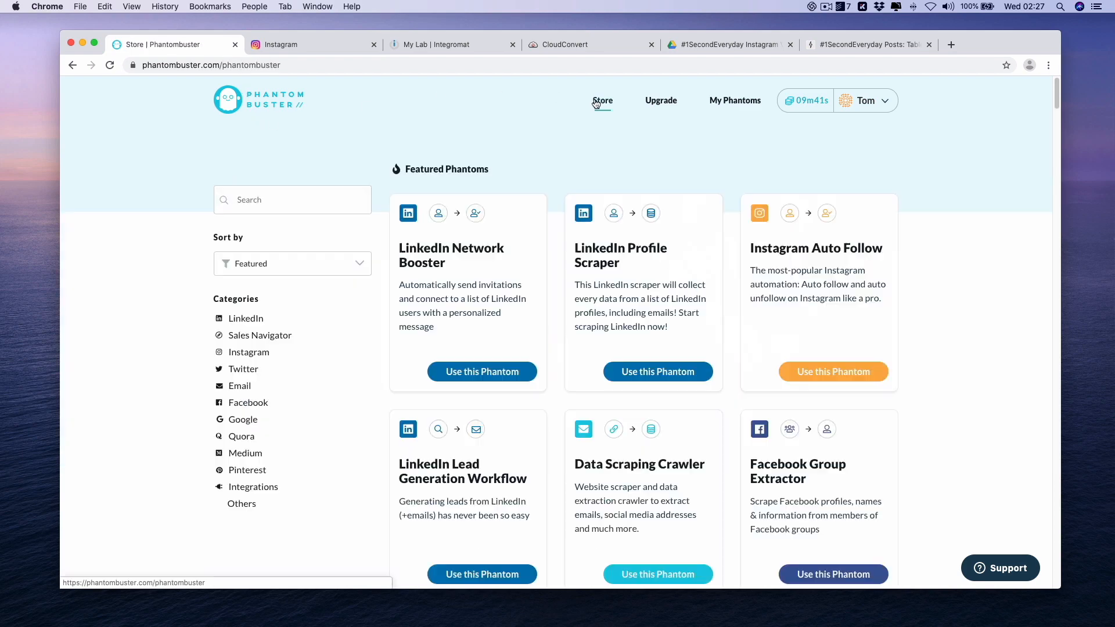
{"action": "left_click", "coordinate": [261, 353]}
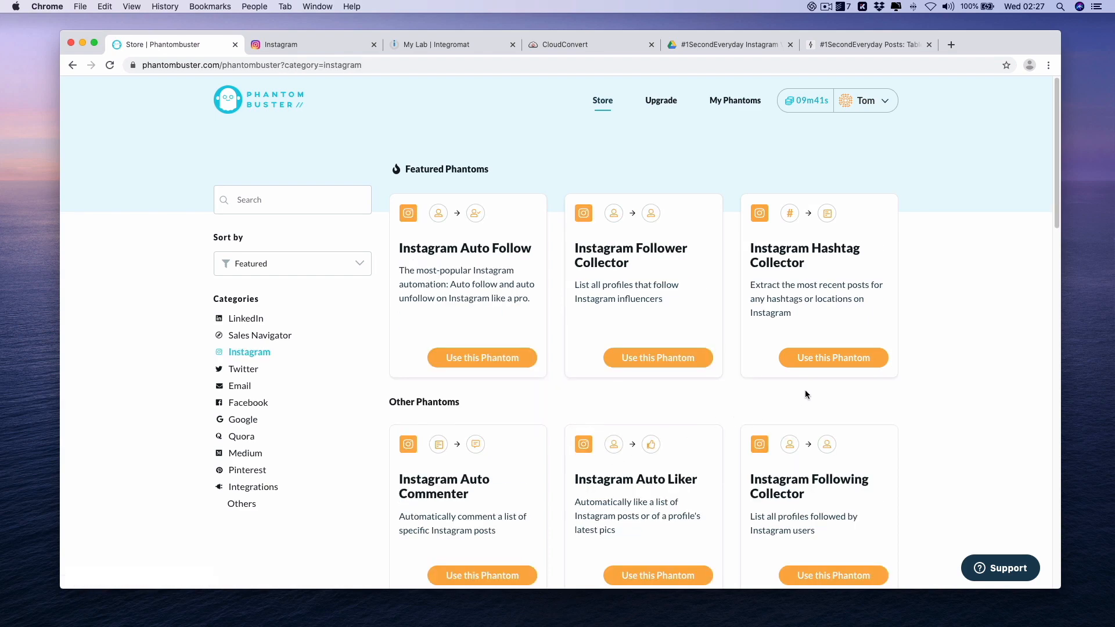
{"action": "left_click", "coordinate": [843, 358]}
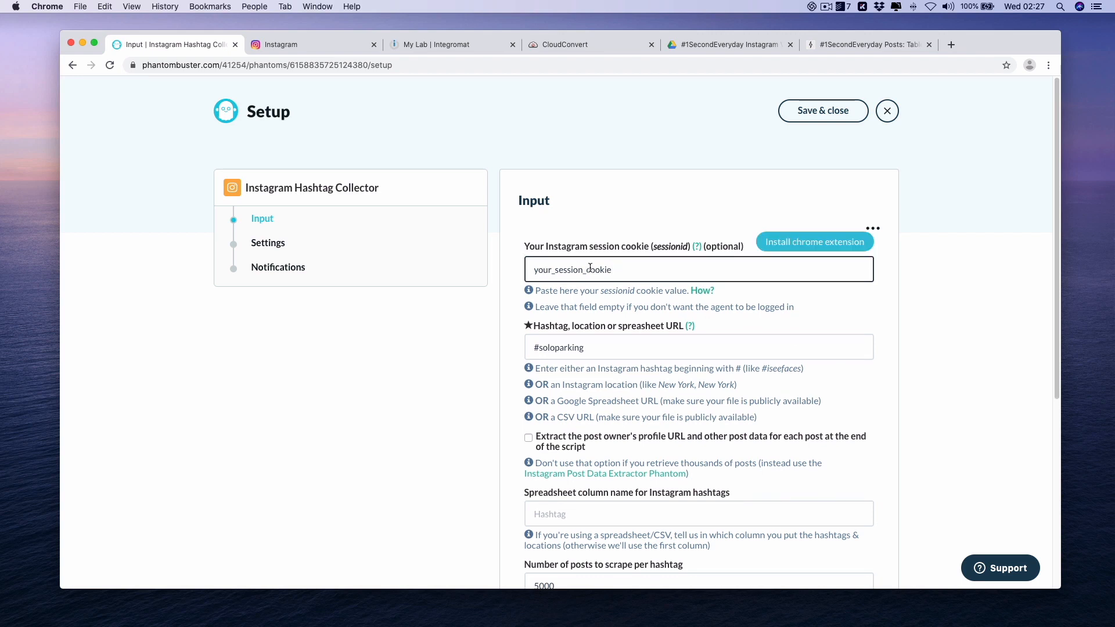
Inspect the Instagram page's stored cookies and copy the value of the sessionid cookie.
{"action": "left_click", "coordinate": [350, 48]}
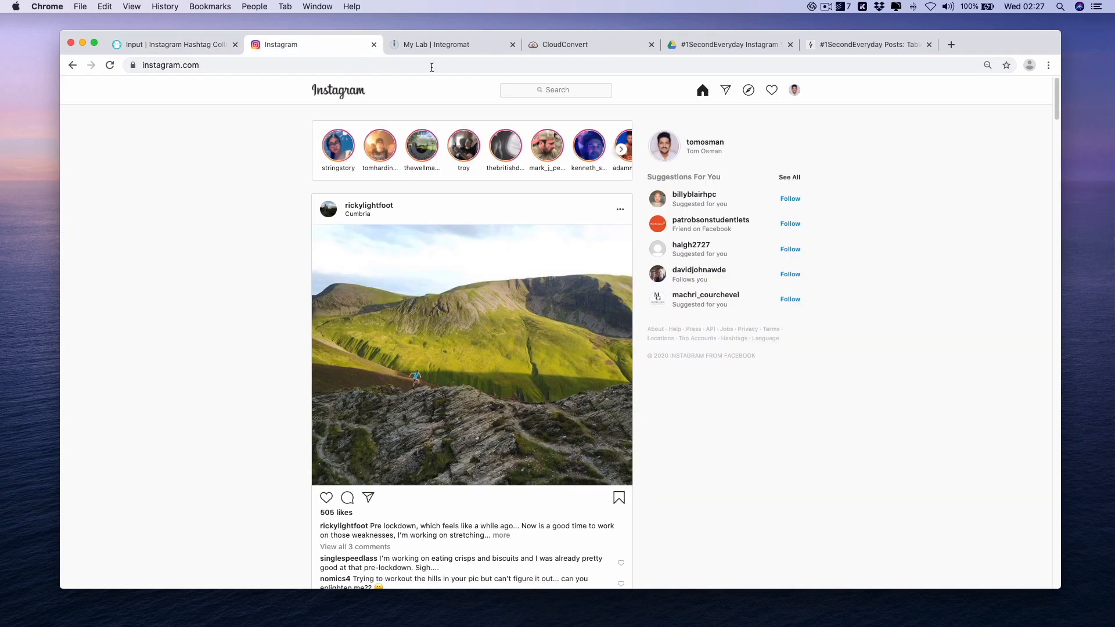
{"action": "right_click", "coordinate": [868, 283]}
{"action": "left_click", "coordinate": [914, 480]}
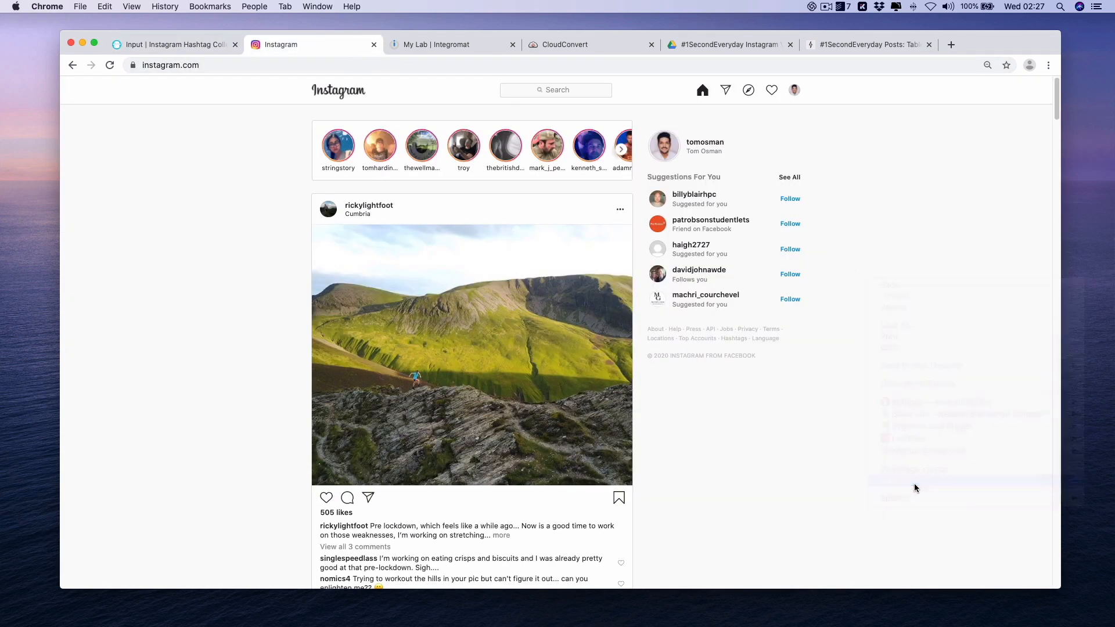
{"action": "left_click", "coordinate": [963, 84]}
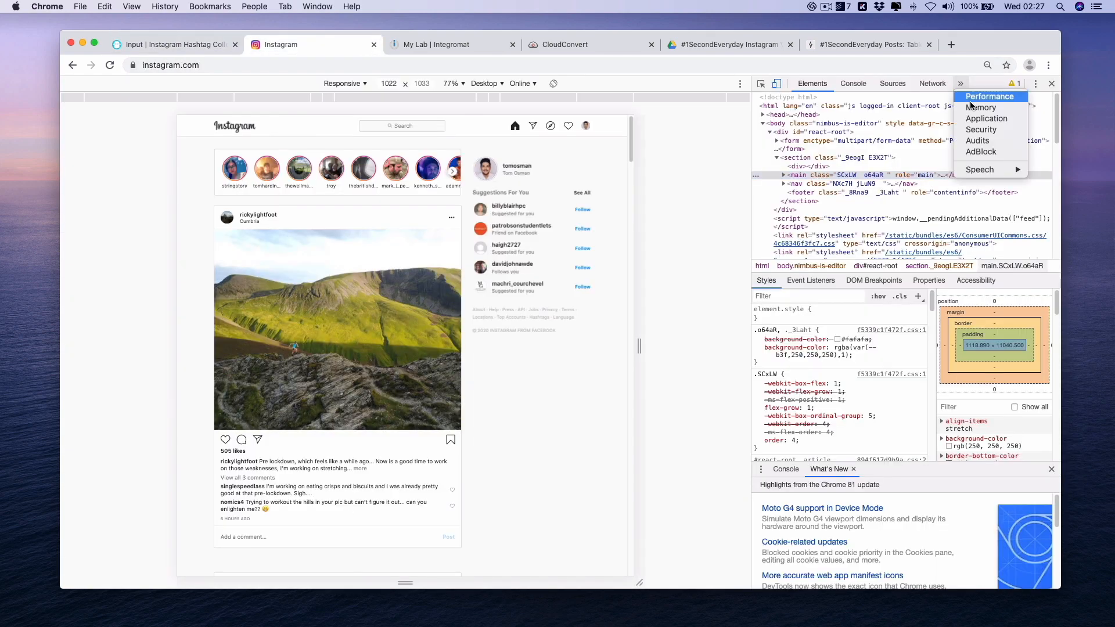
{"action": "left_click", "coordinate": [975, 122]}
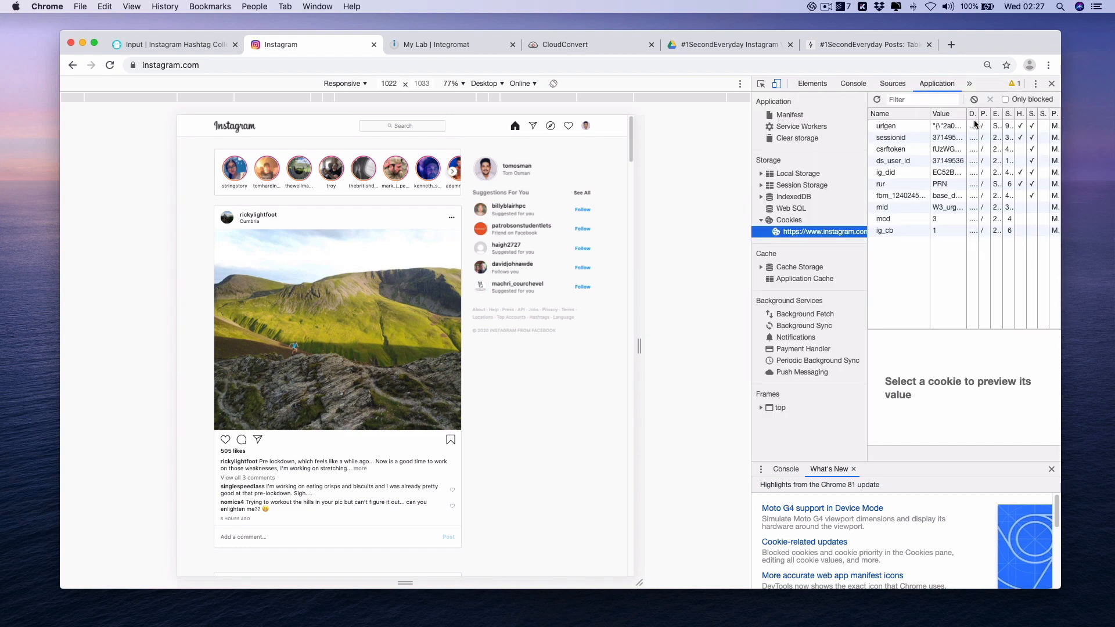
{"action": "double_click", "coordinate": [948, 137]}
{"action": "key", "text": "super+c"}
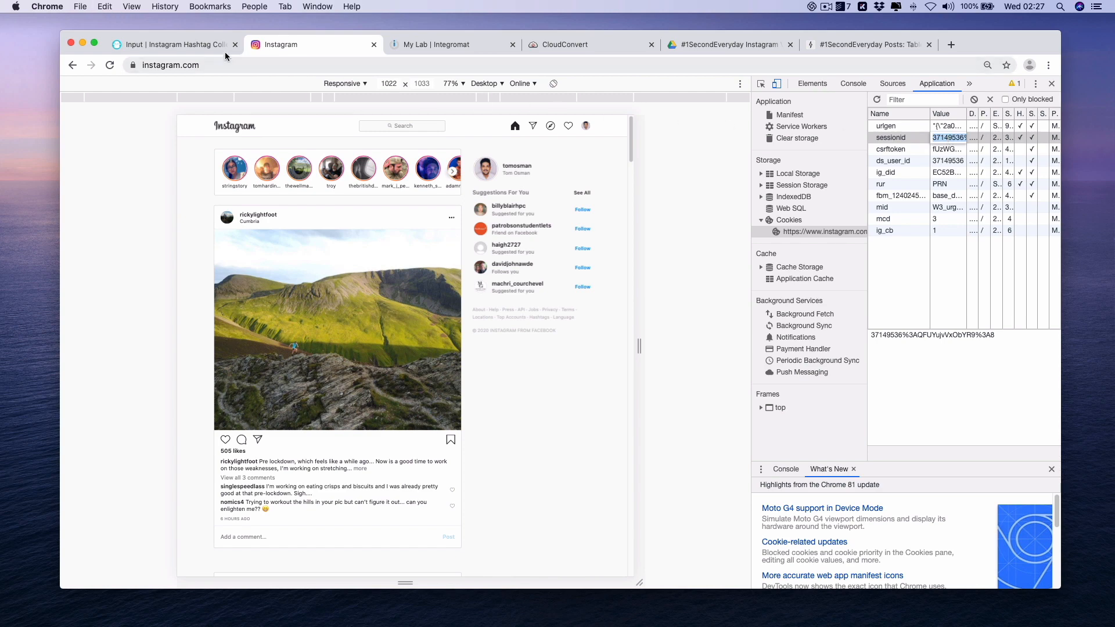
Paste the copied Instagram session cookie into the phantom's session cookie field in place of the placeholder.
{"action": "left_click", "coordinate": [207, 46]}
{"action": "double_click", "coordinate": [557, 270]}
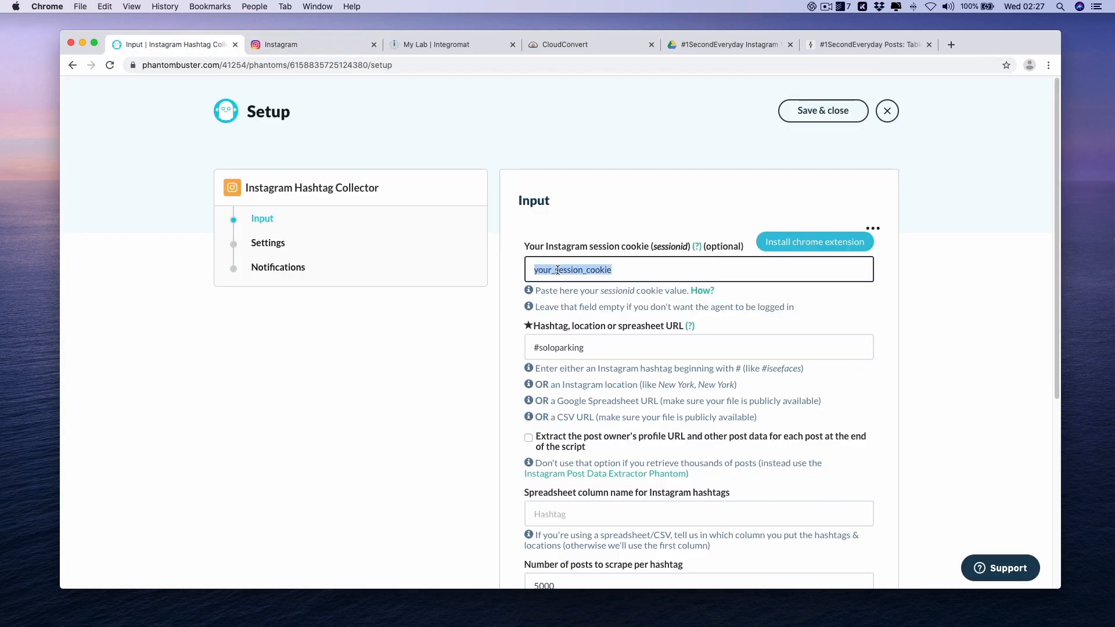
{"action": "key", "text": "super+v"}
Set the hashtag to #1secondeveryday and enable extracting the post owner's profile URL and other post data.
{"action": "double_click", "coordinate": [598, 349]}
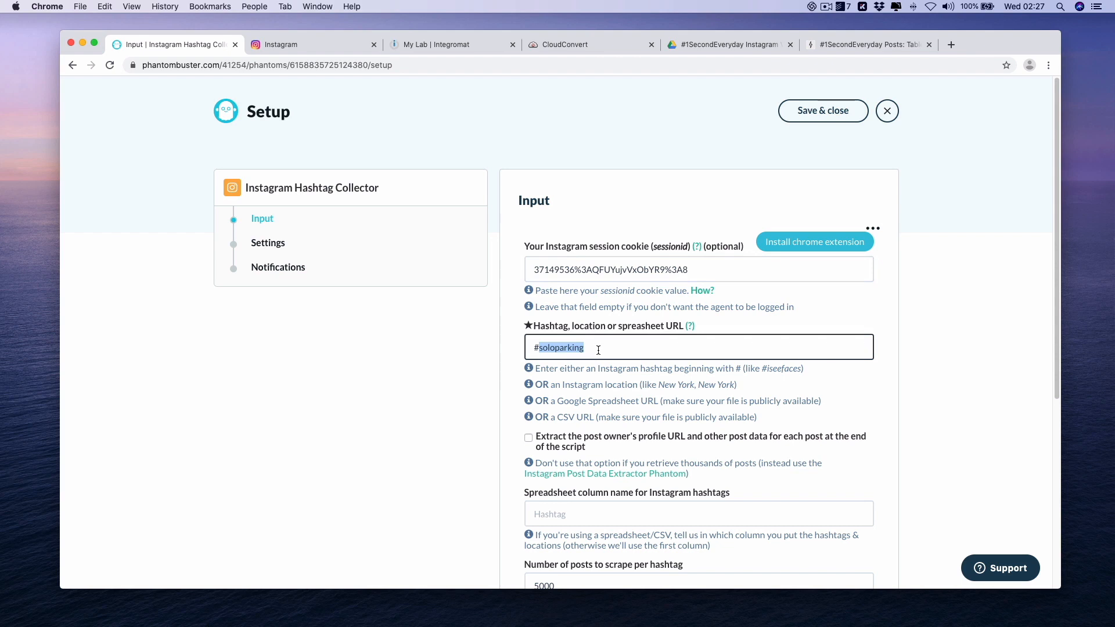
{"action": "type", "text": "1secondeveryday"}
{"action": "left_click", "coordinate": [696, 439]}
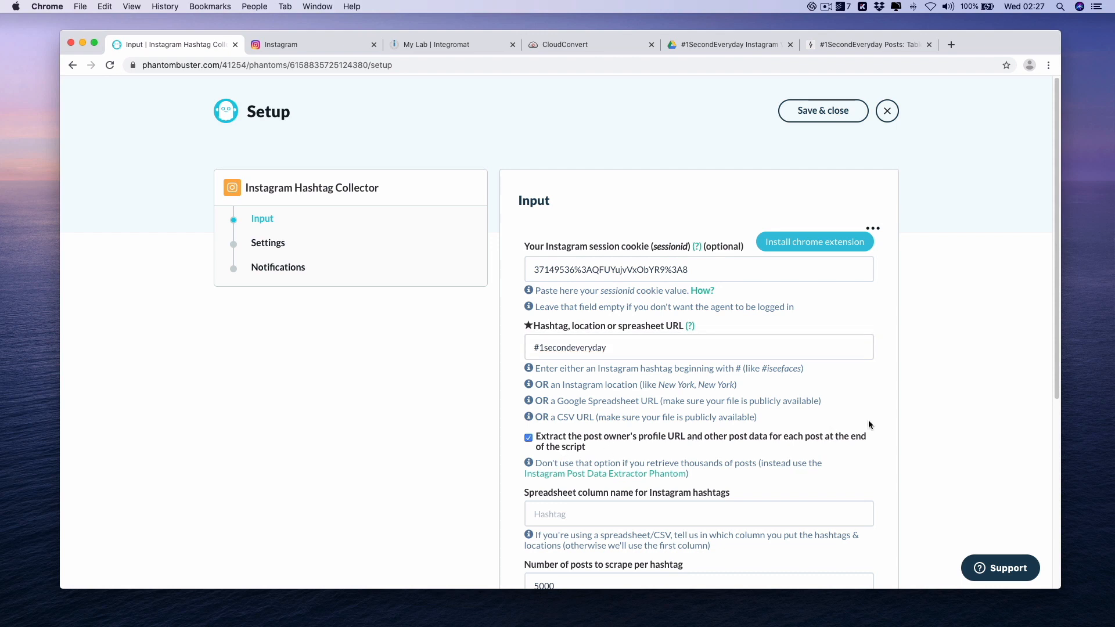
Set both the number of posts to scrape per hashtag and the number per launch to 5.
{"action": "left_click_drag", "start_coordinate": [1057, 305], "coordinate": [1070, 430]}
{"action": "left_click", "coordinate": [563, 314]}
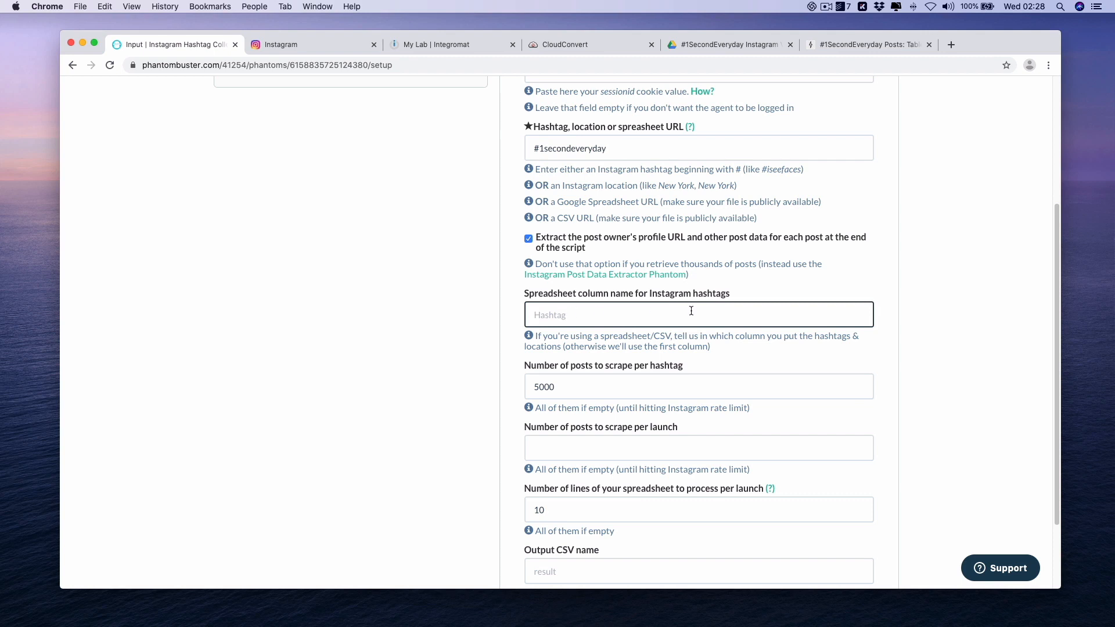
{"action": "left_click", "coordinate": [643, 392]}
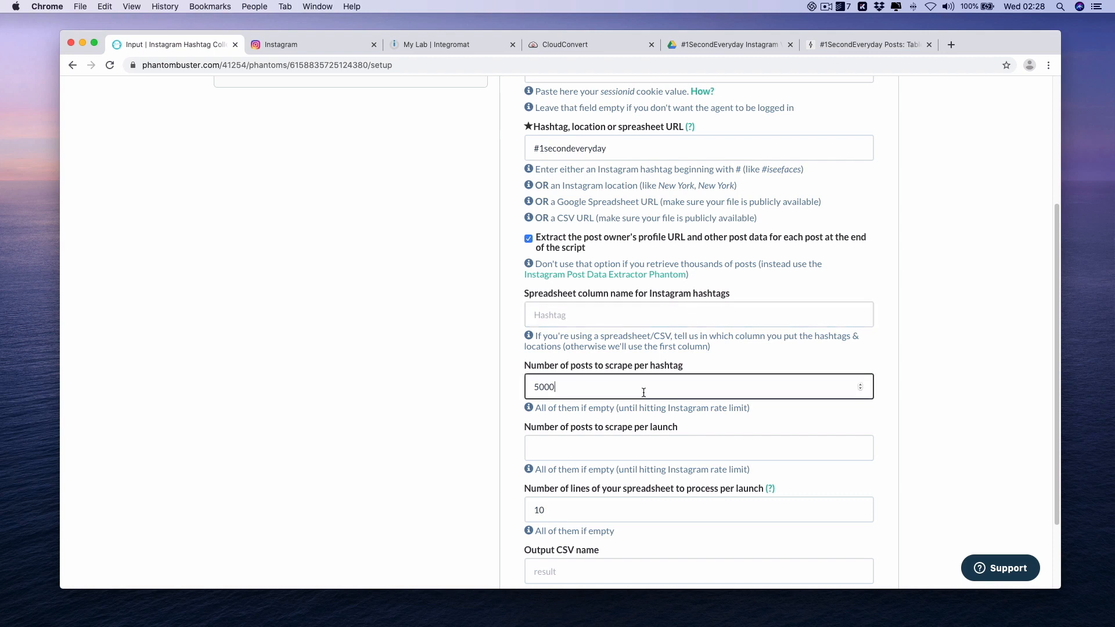
{"action": "key", "text": "super+a"}
{"action": "type", "text": "5"}
{"action": "left_click", "coordinate": [657, 445]}
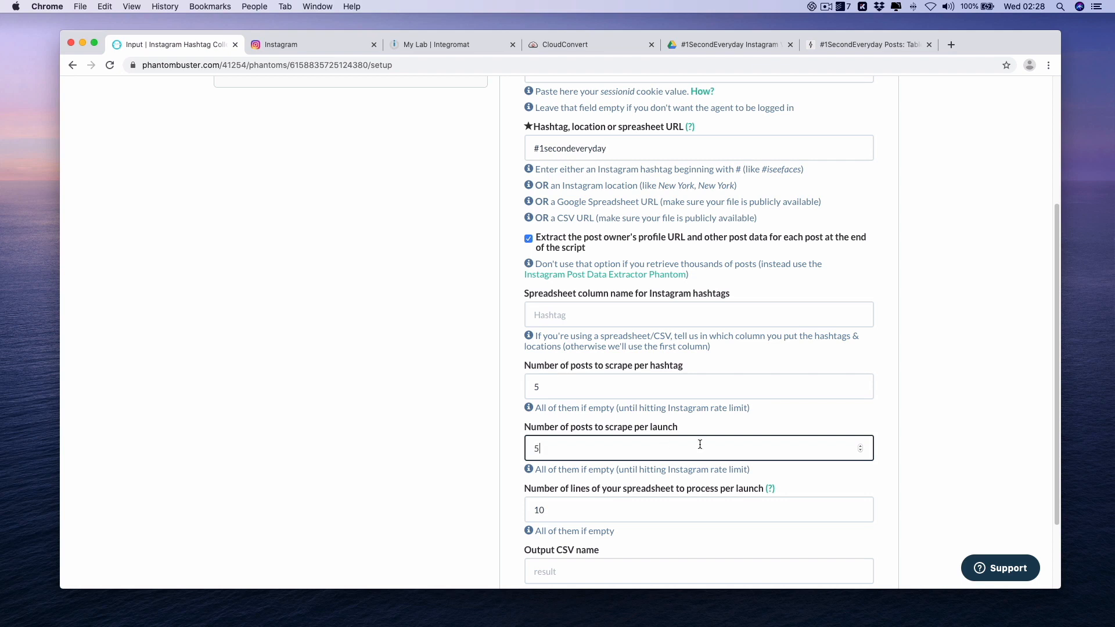
{"action": "left_click", "coordinate": [907, 455]}
Clear the number of spreadsheet lines to process per launch.
{"action": "scroll", "coordinate": [889, 517], "scroll_direction": "down", "scroll_amount": 2}
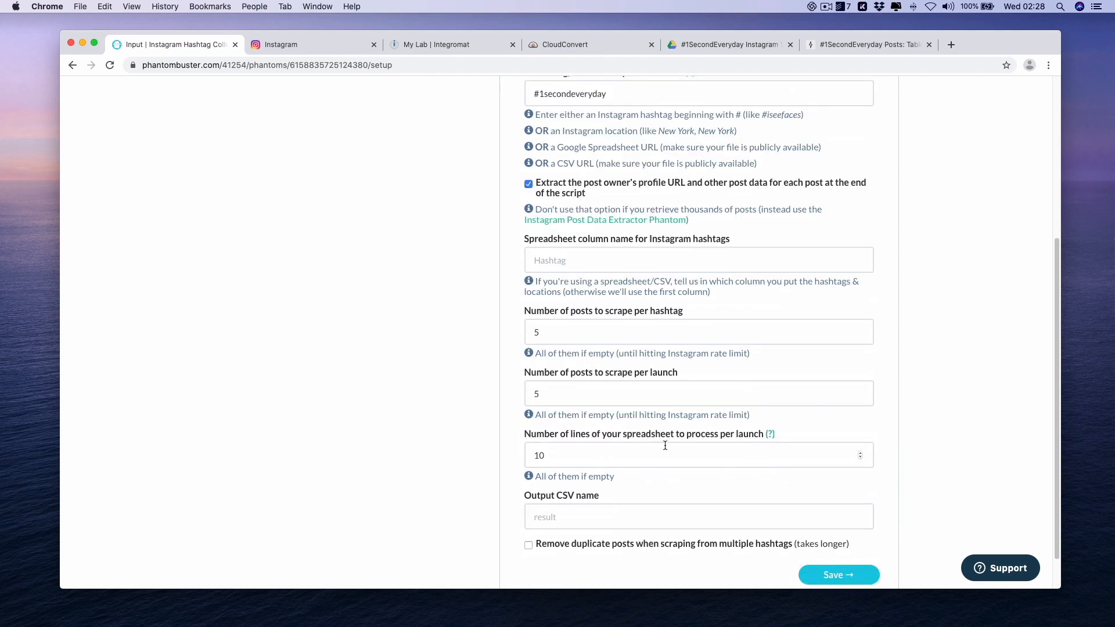
{"action": "left_click", "coordinate": [665, 445]}
{"action": "key", "text": "super+a"}
{"action": "key", "text": "BackSpace"}
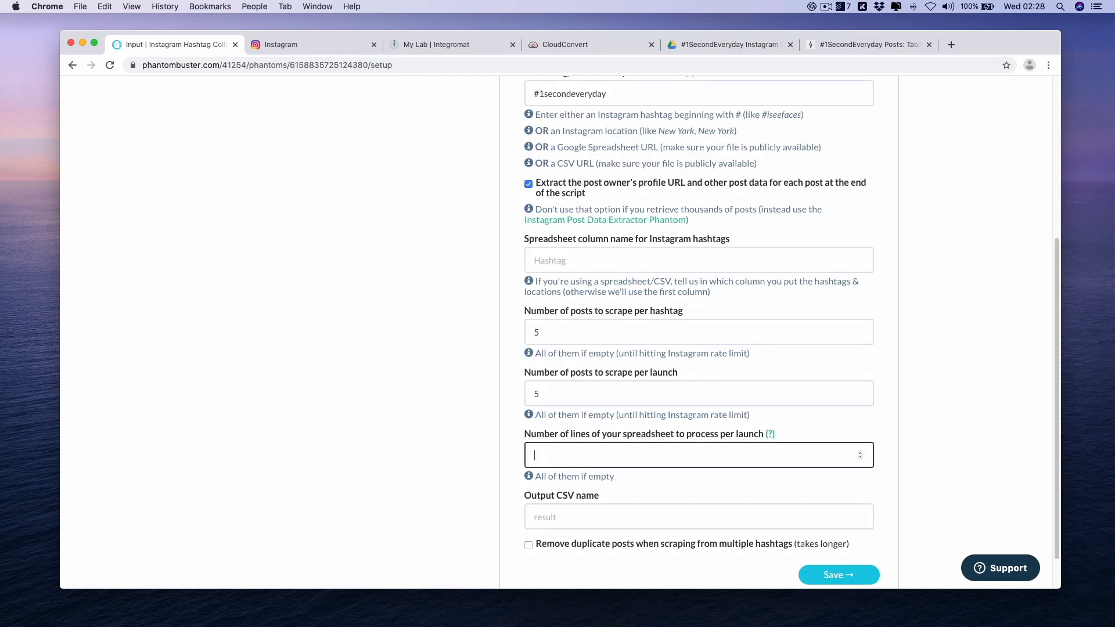
Name the output CSV "1SecondEveryday Posts", enable removing duplicate posts, and save the input settings.
{"action": "left_click", "coordinate": [680, 517]}
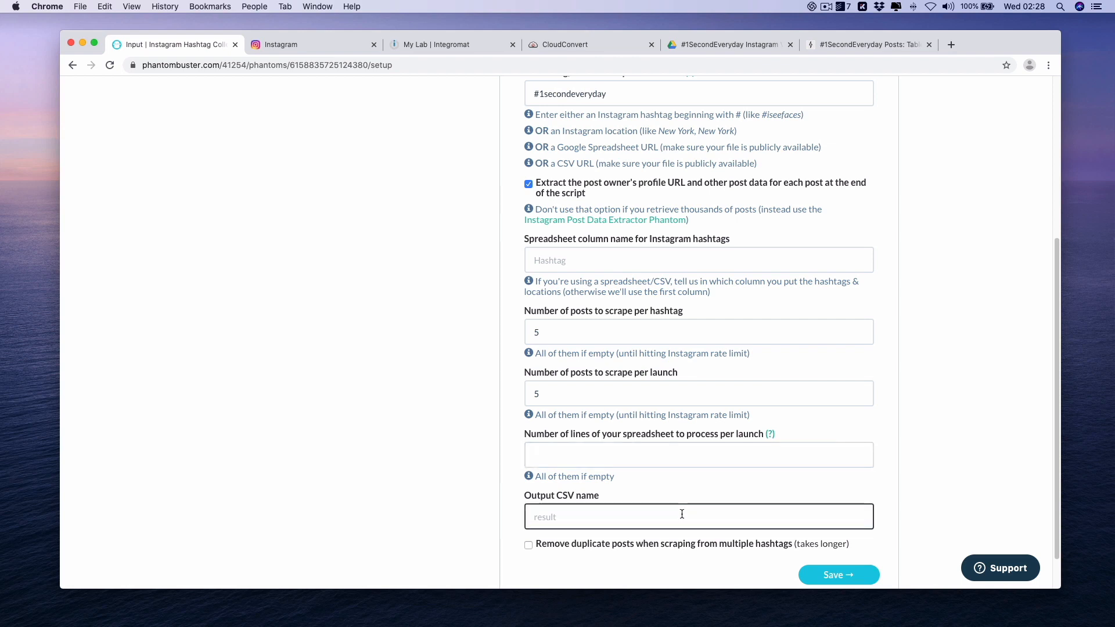
{"action": "type", "text": "1SecondEveryday Posts"}
{"action": "left_click", "coordinate": [686, 544]}
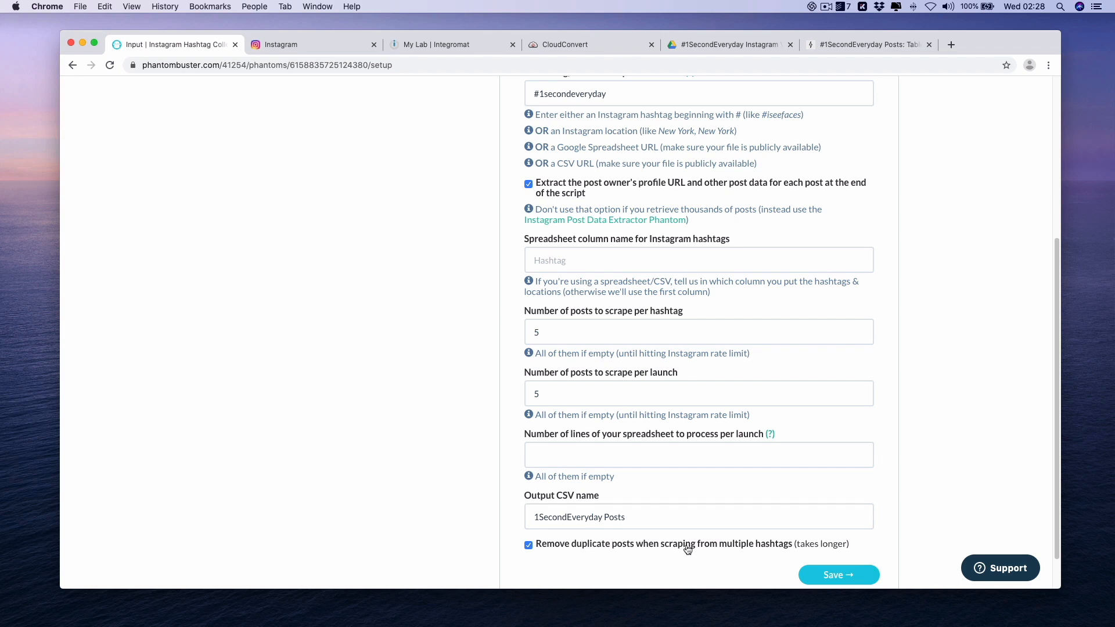
{"action": "left_click", "coordinate": [815, 581]}
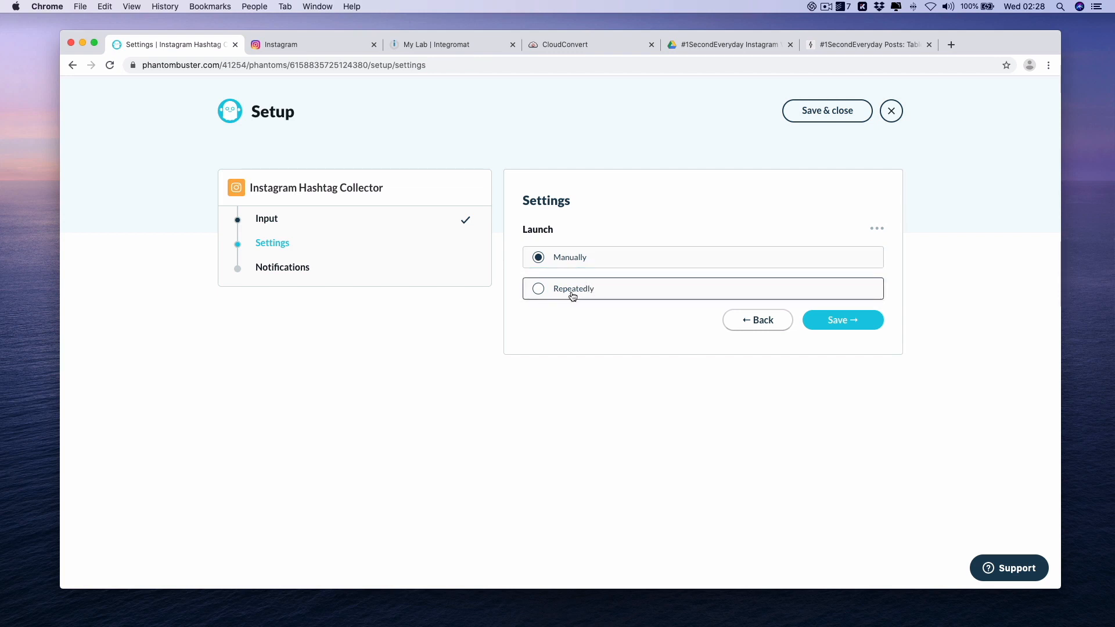
Save the phantom setup with manual launch and the default notifications, and launch the Instagram Hashtag Collector.
{"action": "left_click", "coordinate": [839, 329]}
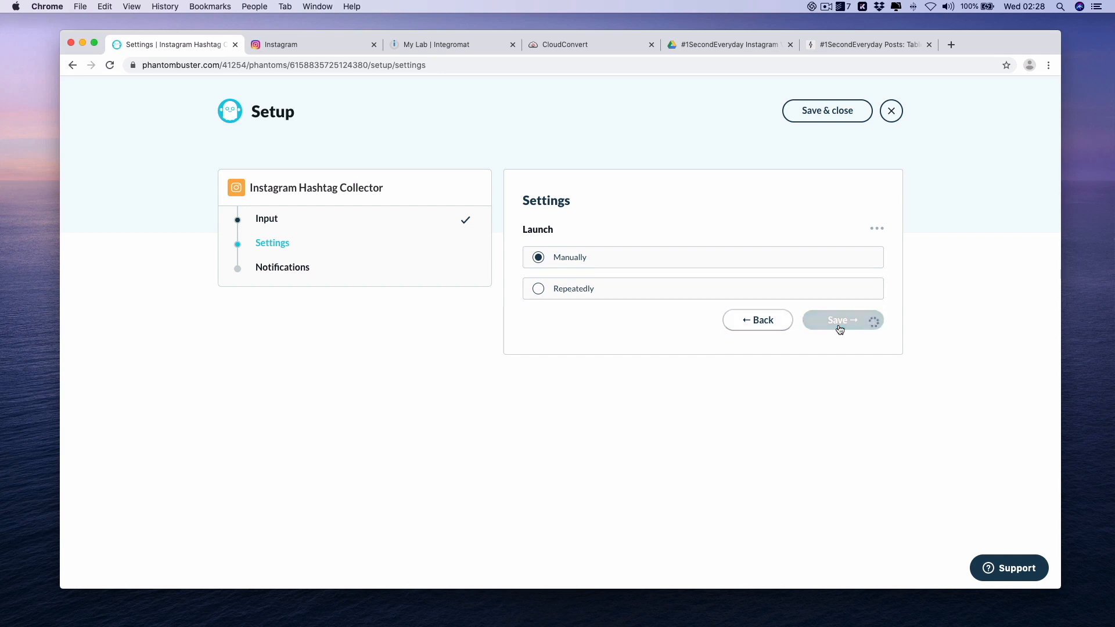
{"action": "left_click", "coordinate": [841, 366]}
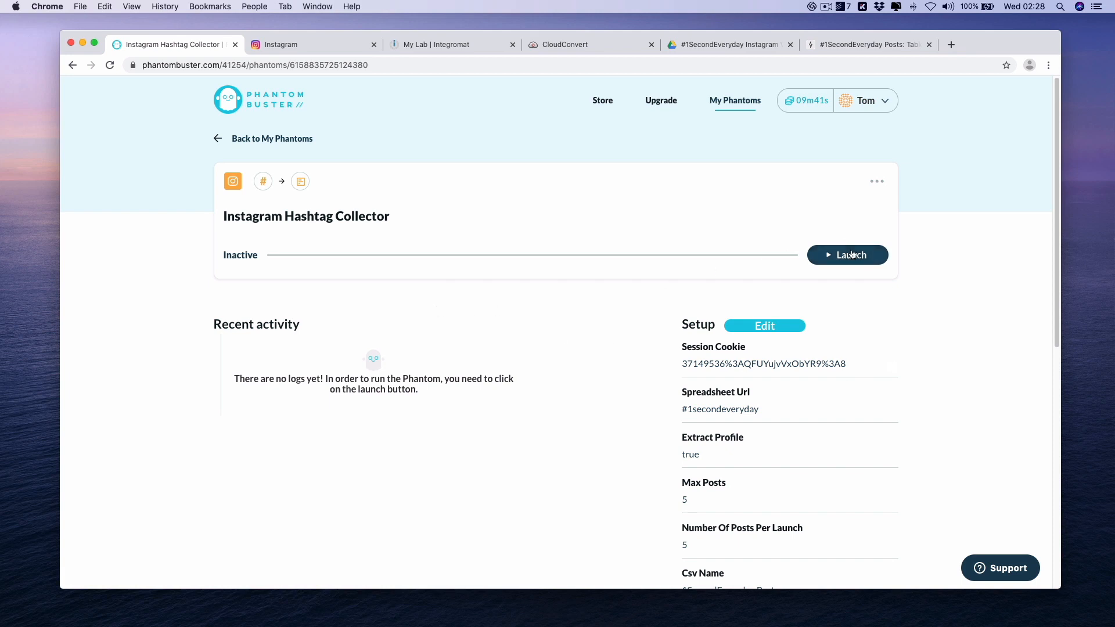
{"action": "left_click", "coordinate": [813, 254]}
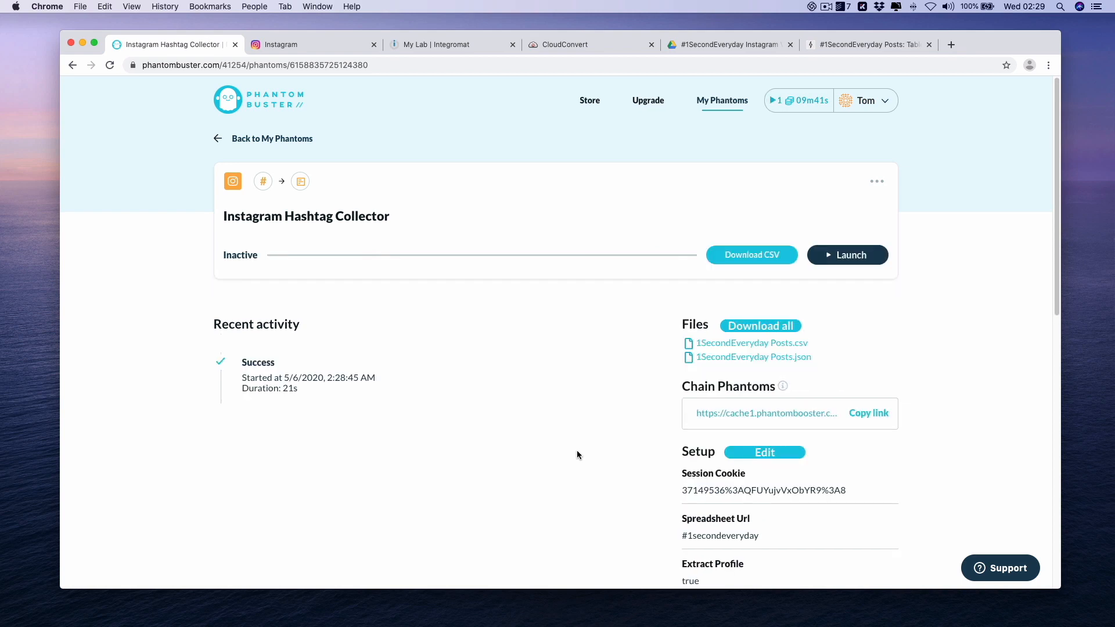
Examine the scraped post data in the 1SecondEveryday Posts.json result file, and return to the phantom's page.
{"action": "mouse_move", "coordinate": [262, 359]}
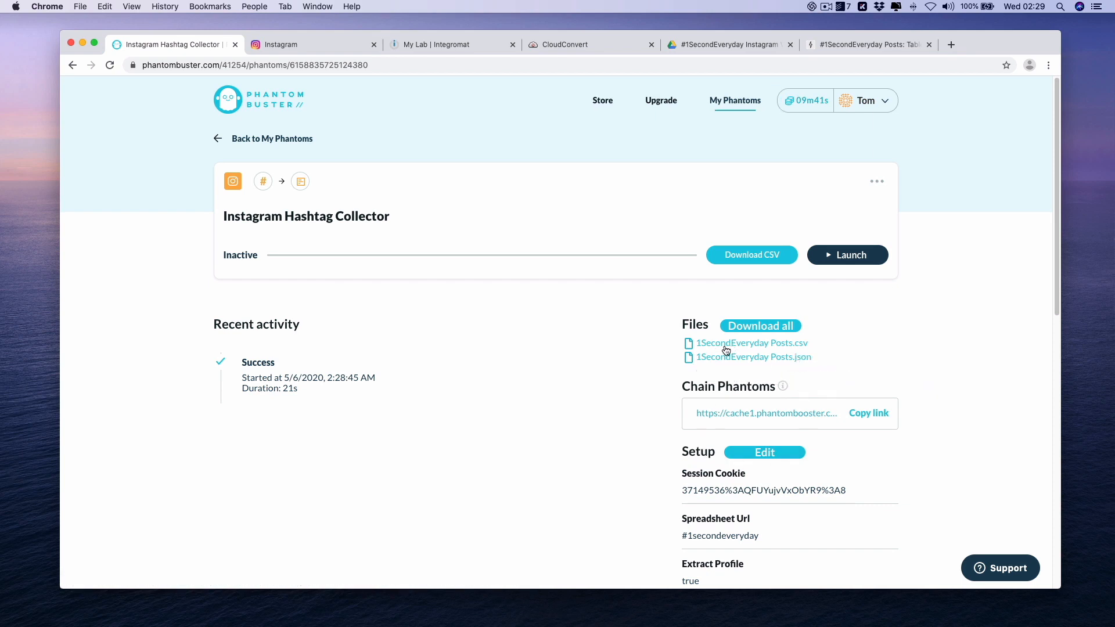
{"action": "right_click", "coordinate": [756, 359]}
{"action": "left_click", "coordinate": [779, 360]}
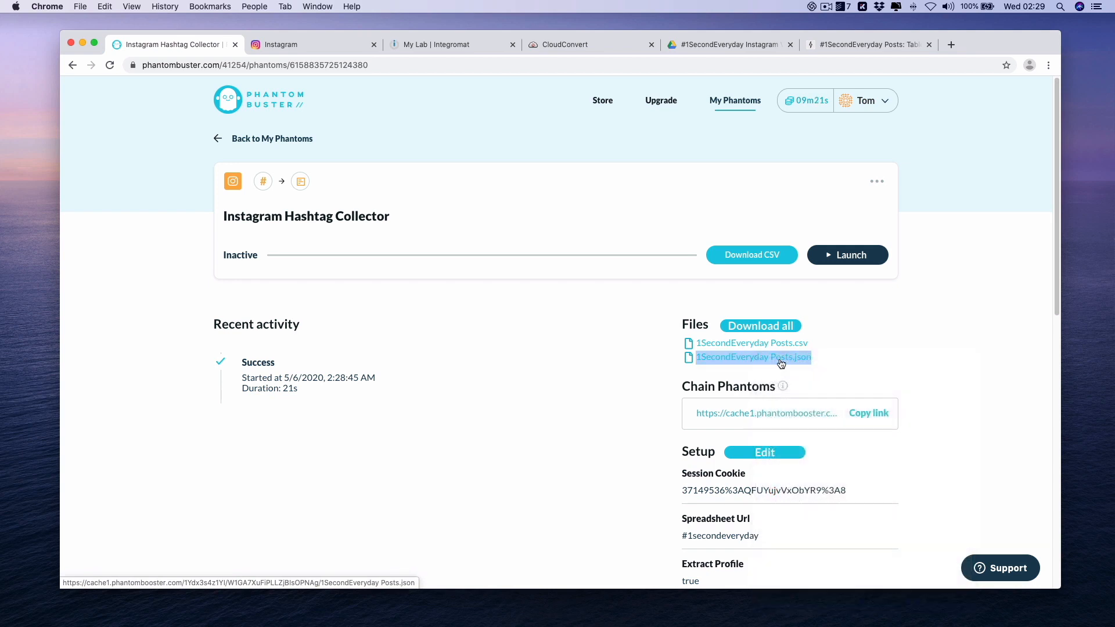
{"action": "left_click", "coordinate": [313, 47]}
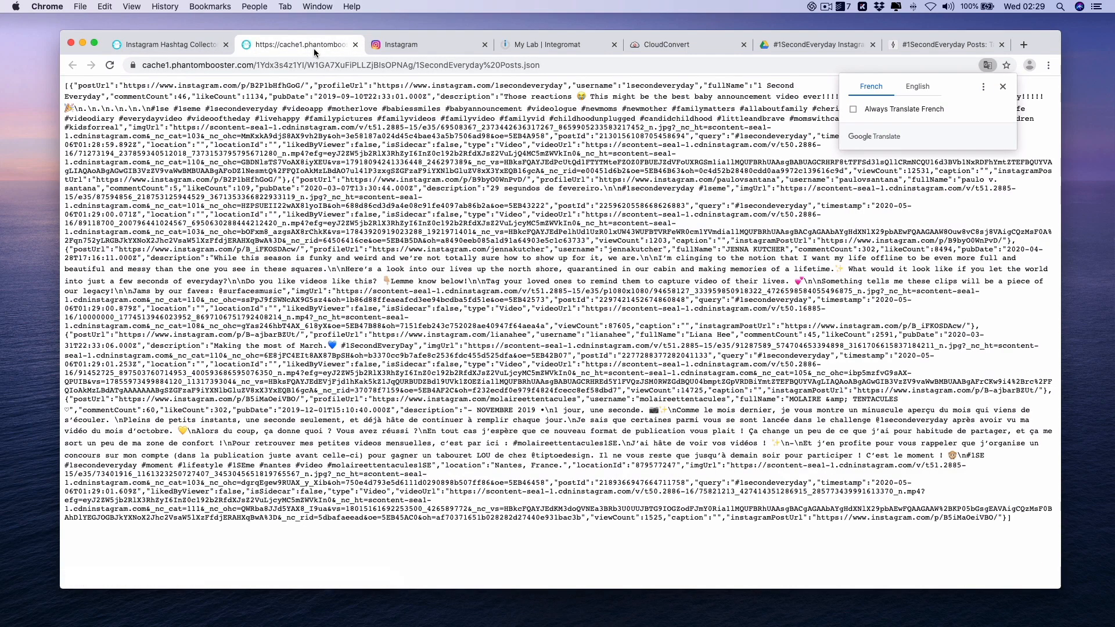
{"action": "key", "text": "super+w"}
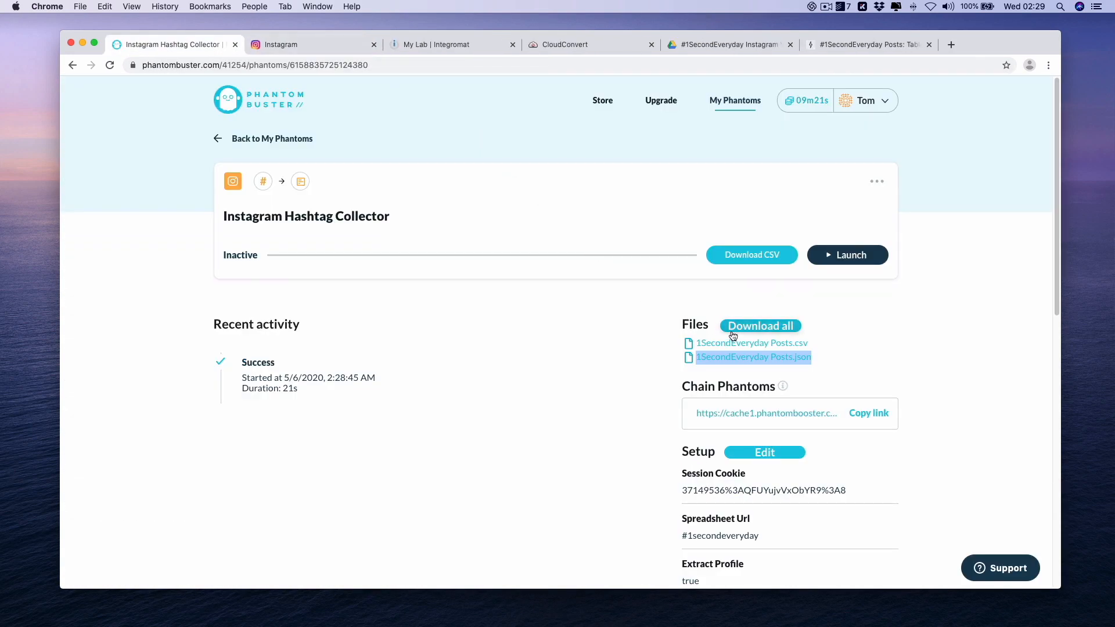
{"action": "left_click", "coordinate": [859, 323]}
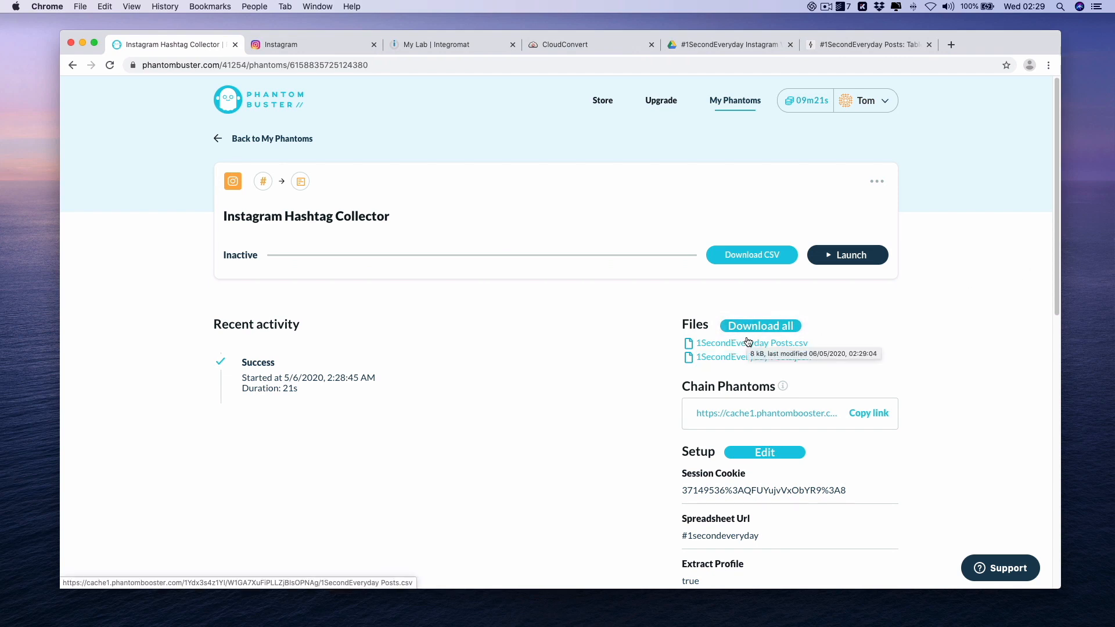
Switch to Integromat, create a new scenario, and select HTTP and CloudConvert as services to integrate.
{"action": "left_click", "coordinate": [452, 42]}
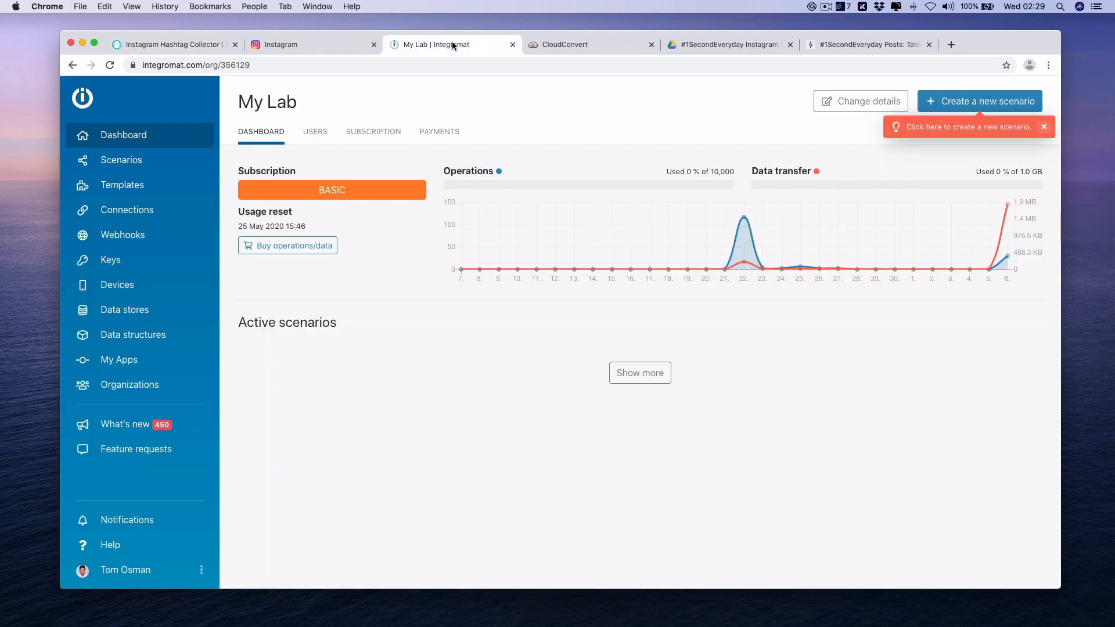
{"action": "left_click", "coordinate": [970, 111]}
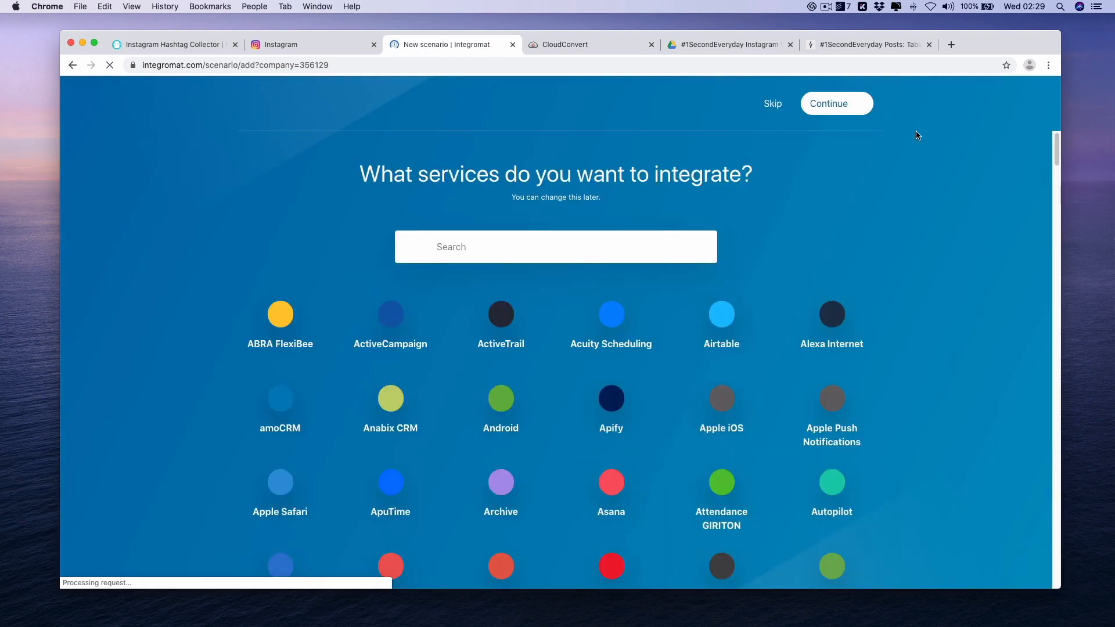
{"action": "left_click", "coordinate": [581, 242]}
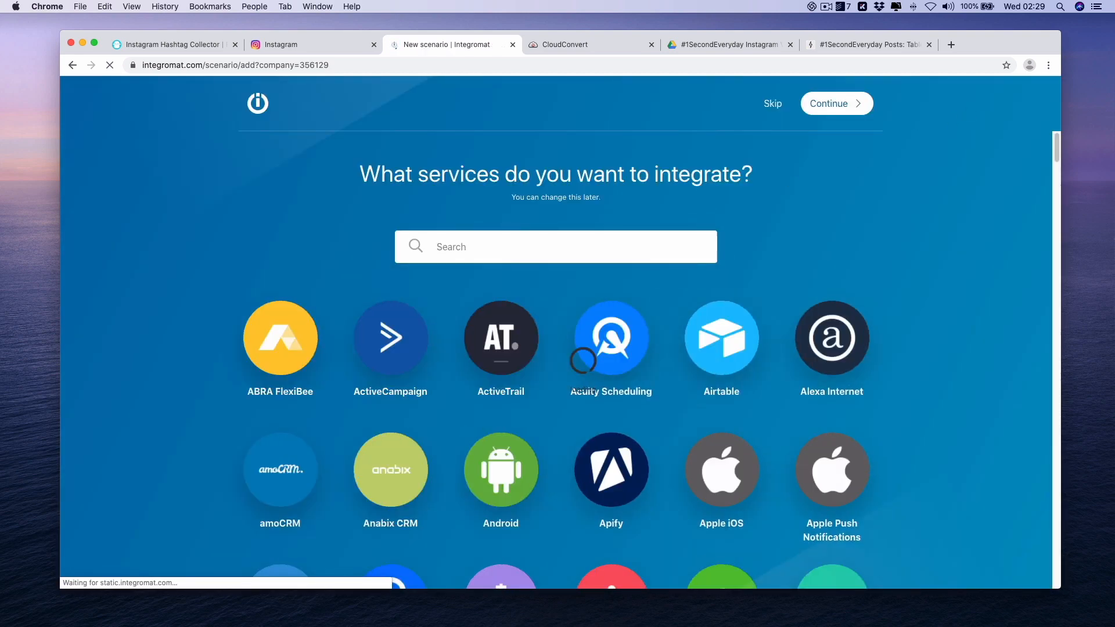
{"action": "type", "text": "http"}
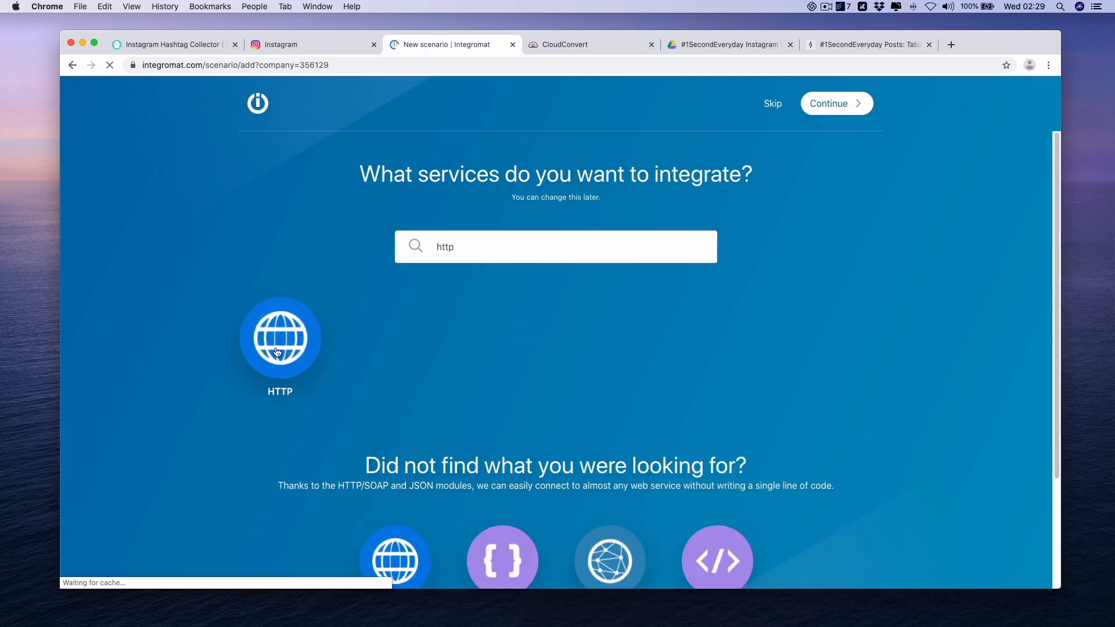
{"action": "left_click", "coordinate": [278, 352]}
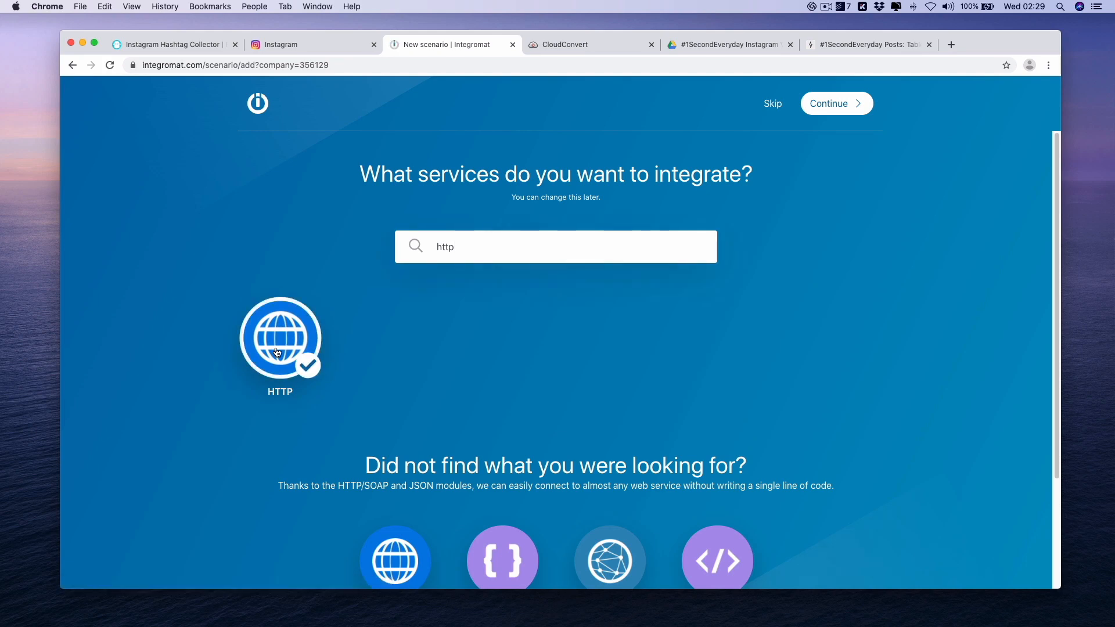
{"action": "left_click", "coordinate": [502, 241]}
{"action": "type", "text": "convert"}
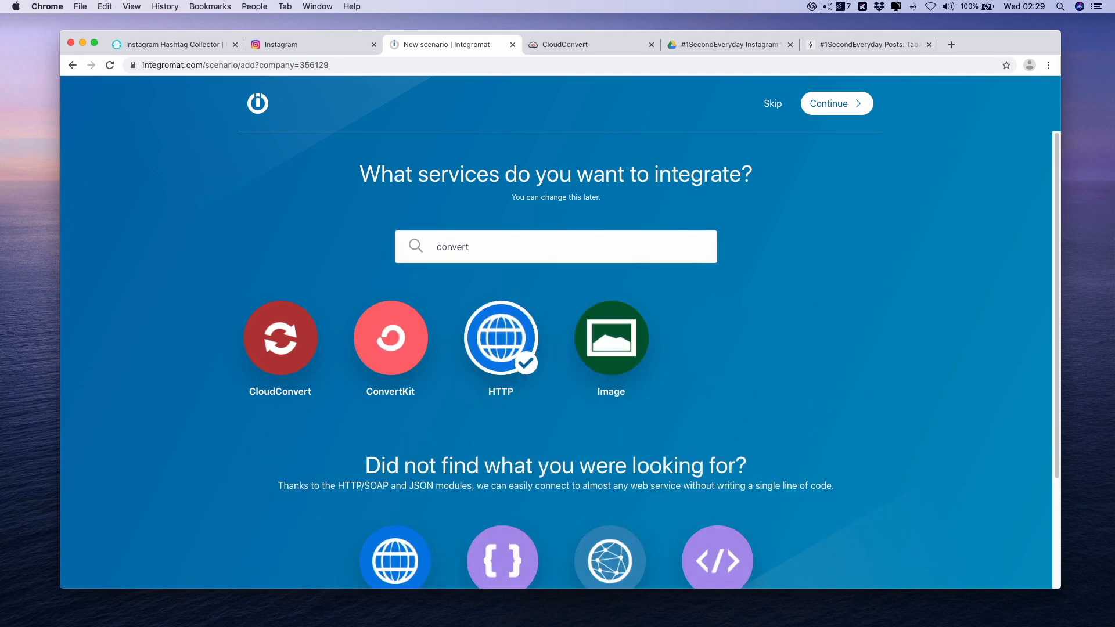
{"action": "left_click", "coordinate": [295, 333]}
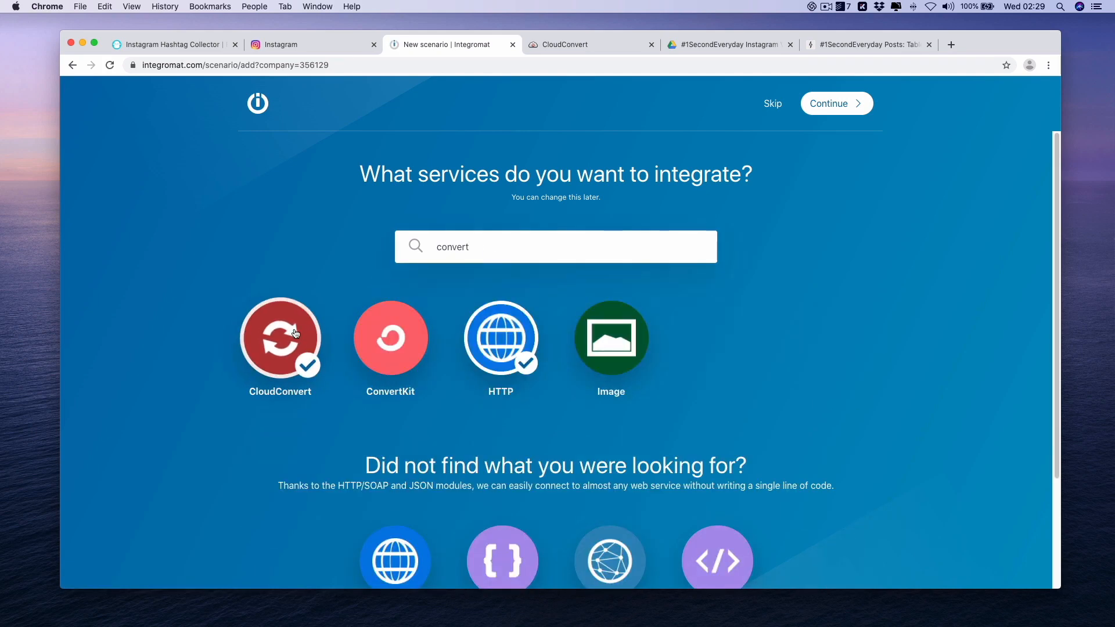
Add Google Drive and Airtable to the selected services and continue to the scenario editor.
{"action": "left_click", "coordinate": [503, 250]}
{"action": "type", "text": "google"}
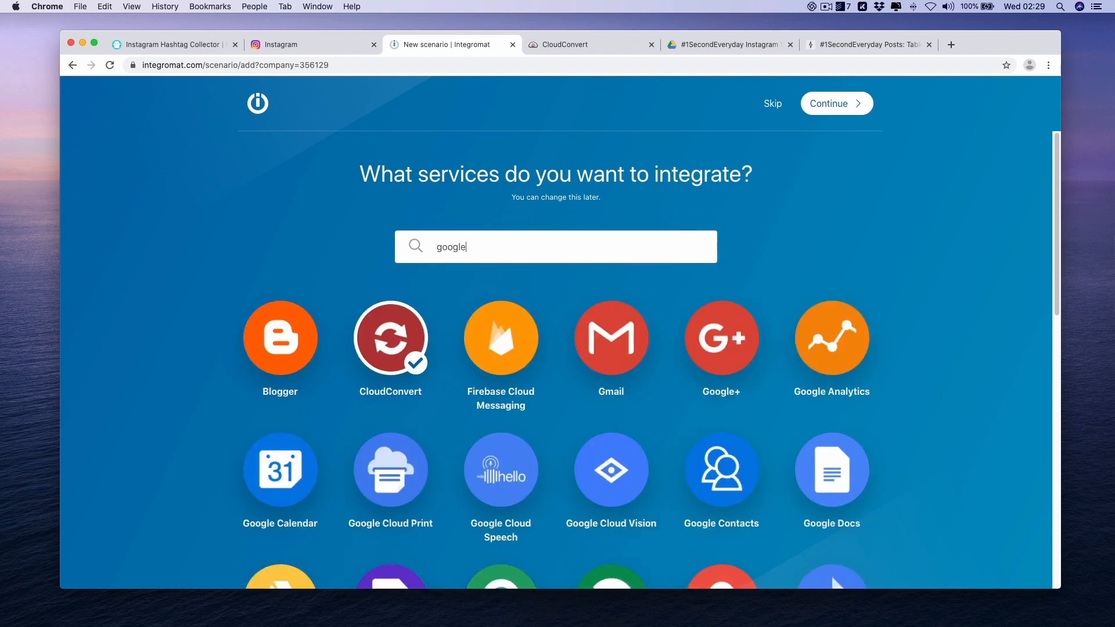
{"action": "type", "text": " drive"}
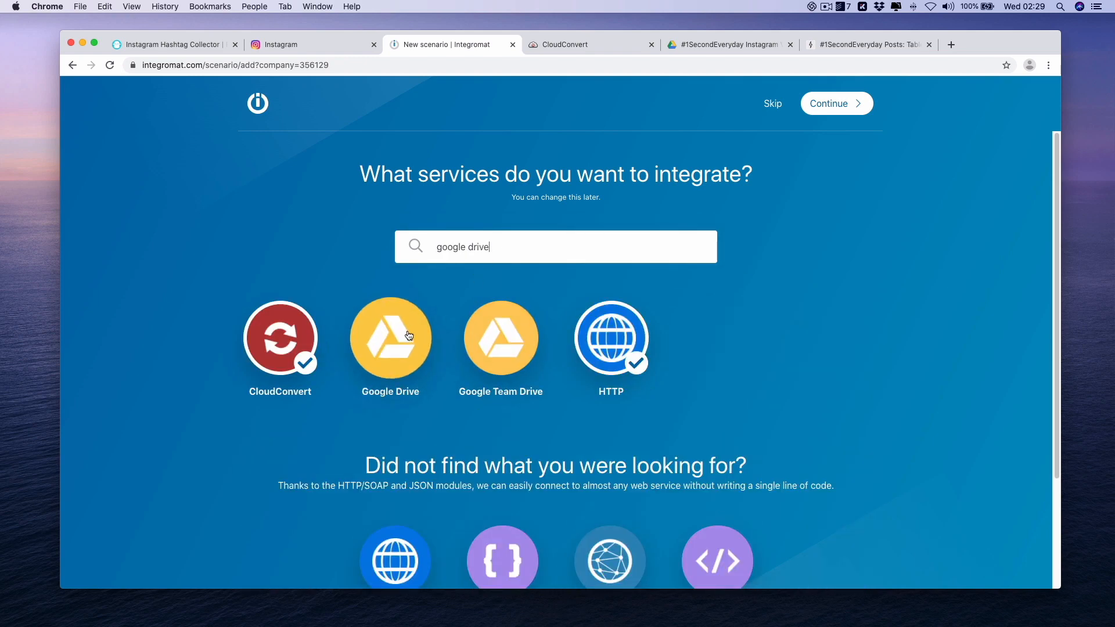
{"action": "left_click", "coordinate": [390, 338]}
{"action": "triple_click", "coordinate": [551, 252]}
{"action": "type", "text": "airtb"}
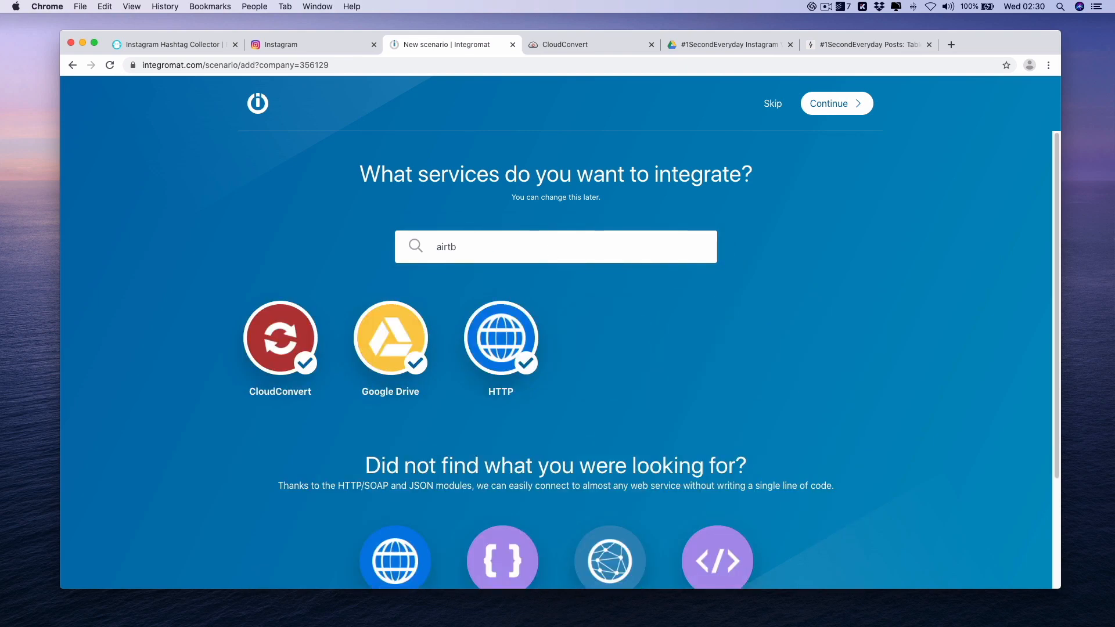
{"action": "triple_click", "coordinate": [551, 250]}
{"action": "type", "text": "airta"}
{"action": "left_click", "coordinate": [266, 343]}
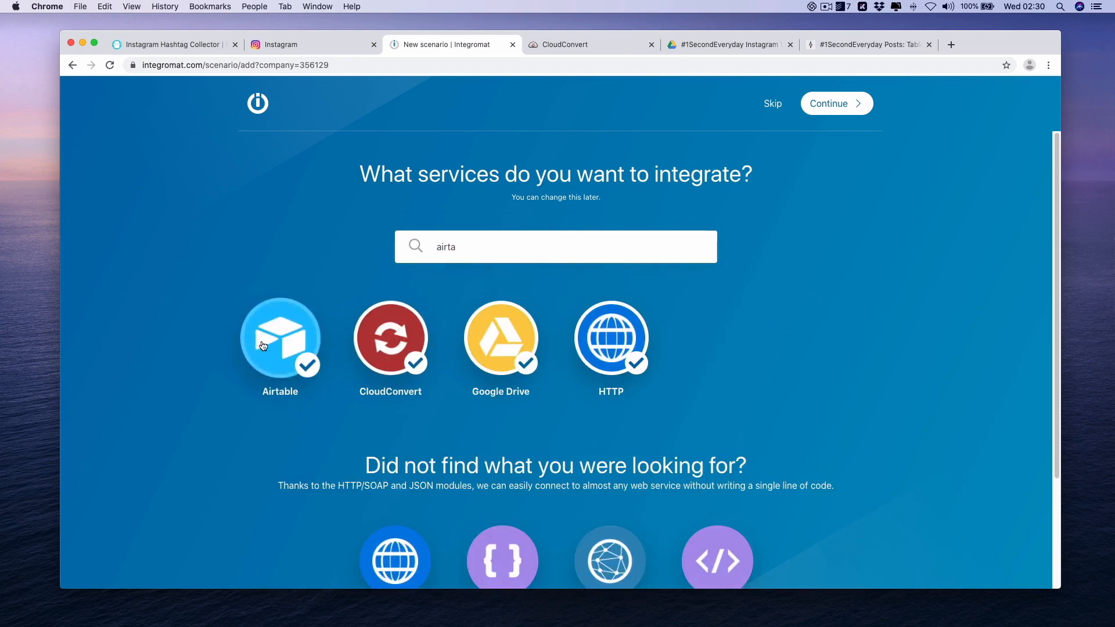
{"action": "left_click", "coordinate": [838, 108]}
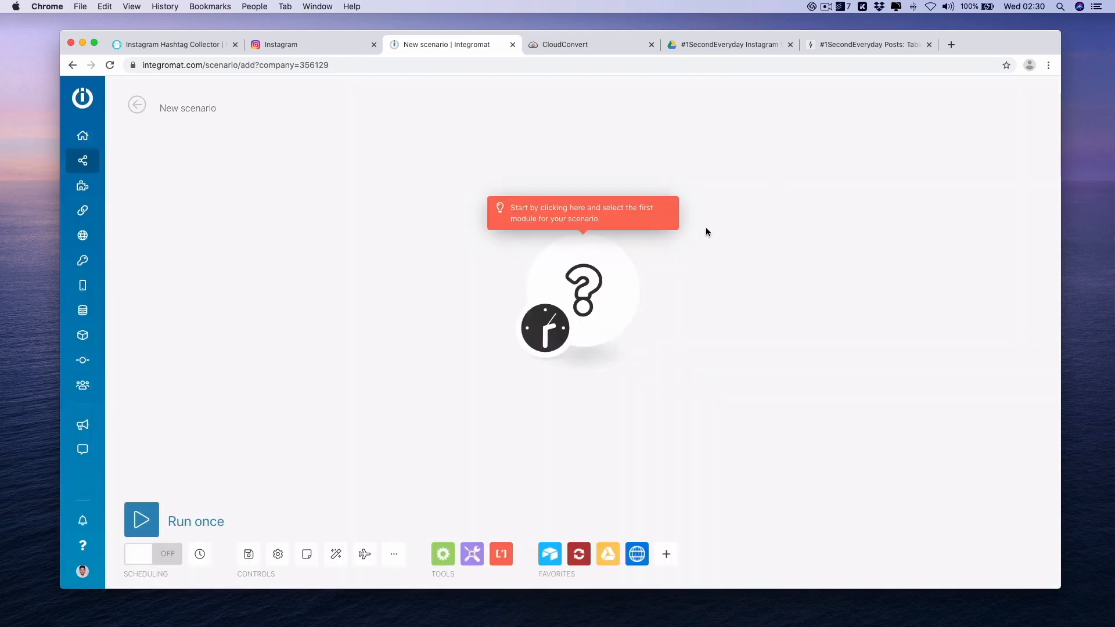
Move the empty starting module toward the canvas's left side and make it an HTTP "Make a request" module.
{"action": "left_click_drag", "start_coordinate": [606, 281], "coordinate": [407, 309]}
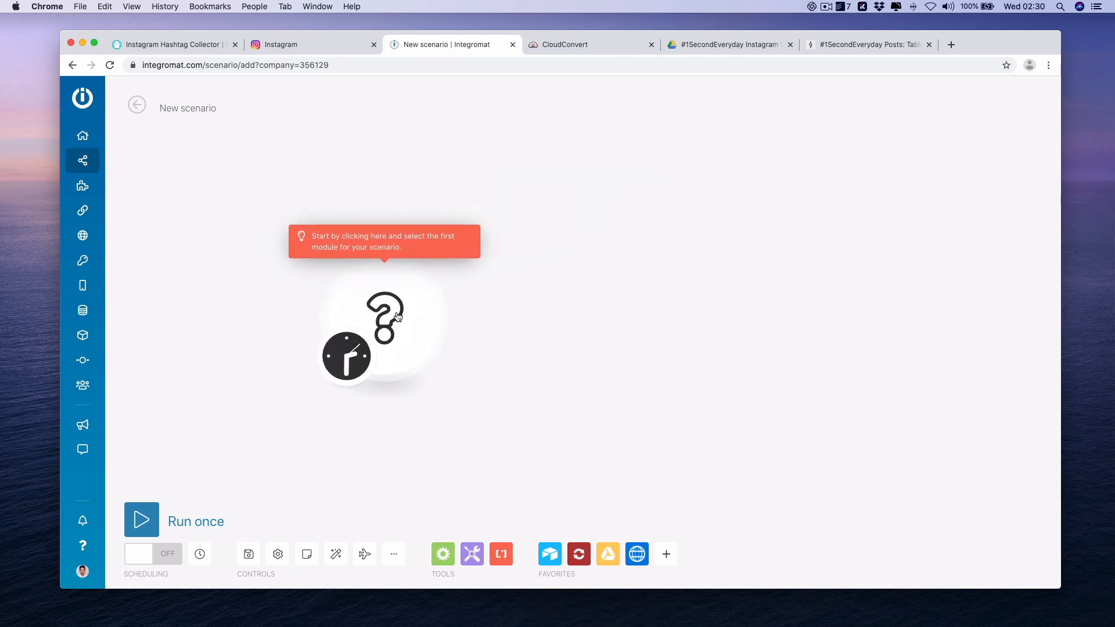
{"action": "left_click", "coordinate": [397, 317]}
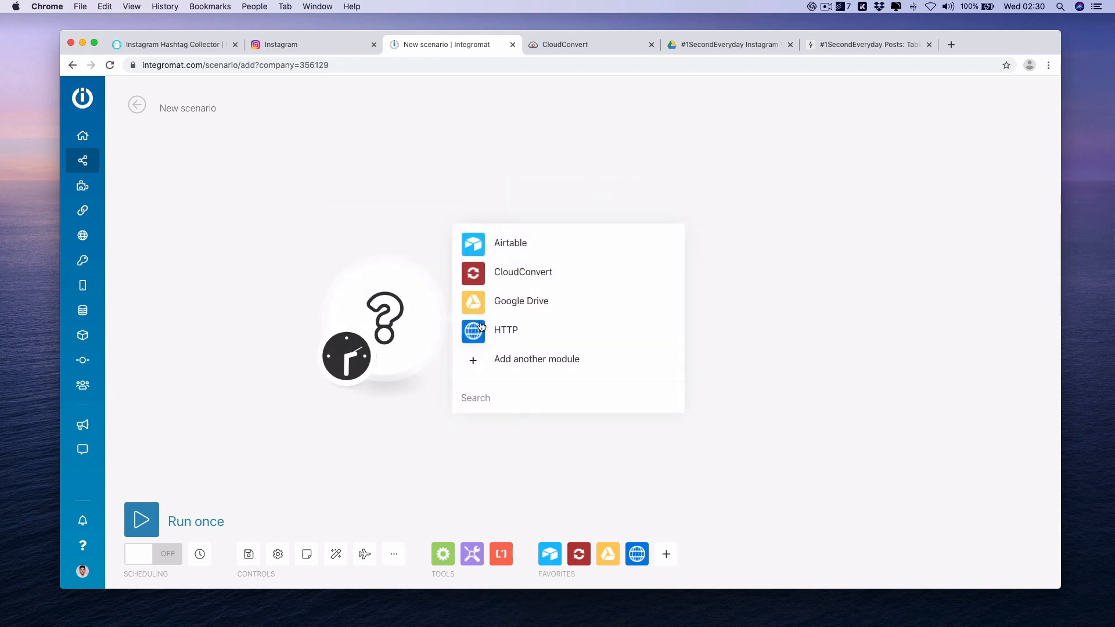
{"action": "left_click", "coordinate": [537, 335]}
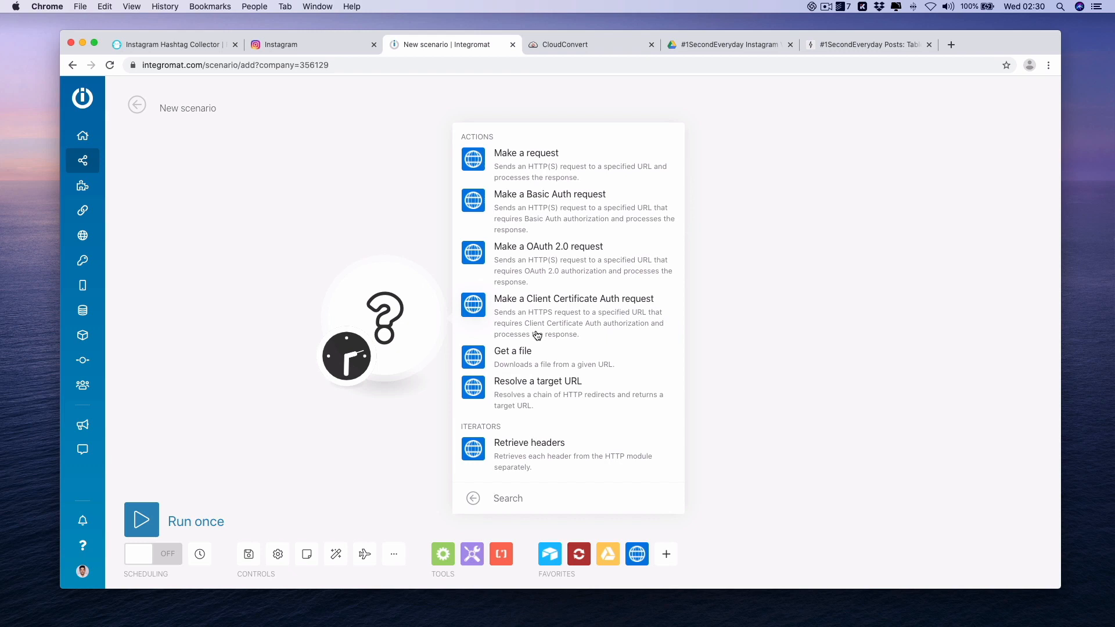
{"action": "left_click", "coordinate": [575, 164]}
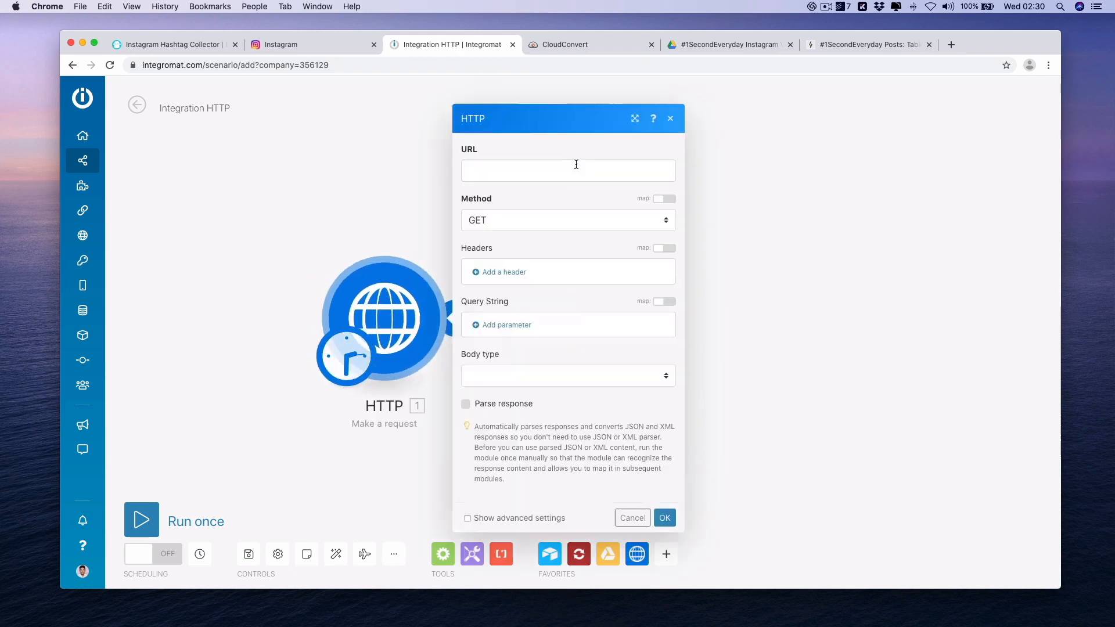
Copy the link address of 1SecondEveryday Posts.json from the Phantombuster page and paste it as the HTTP request's URL in Integromat.
{"action": "left_click", "coordinate": [568, 167]}
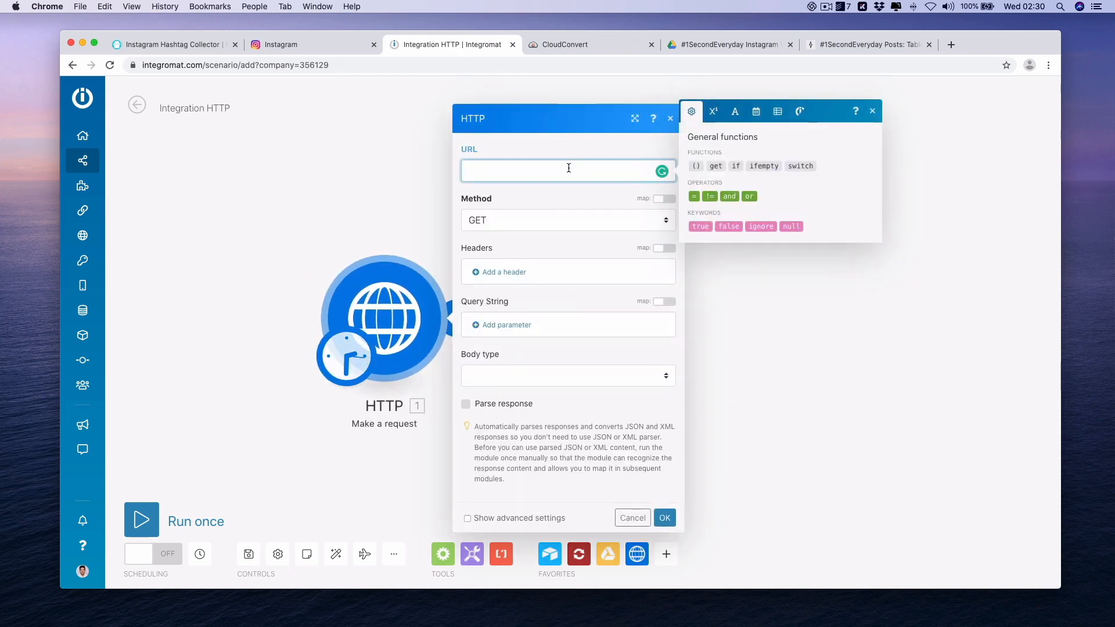
{"action": "left_click", "coordinate": [174, 45]}
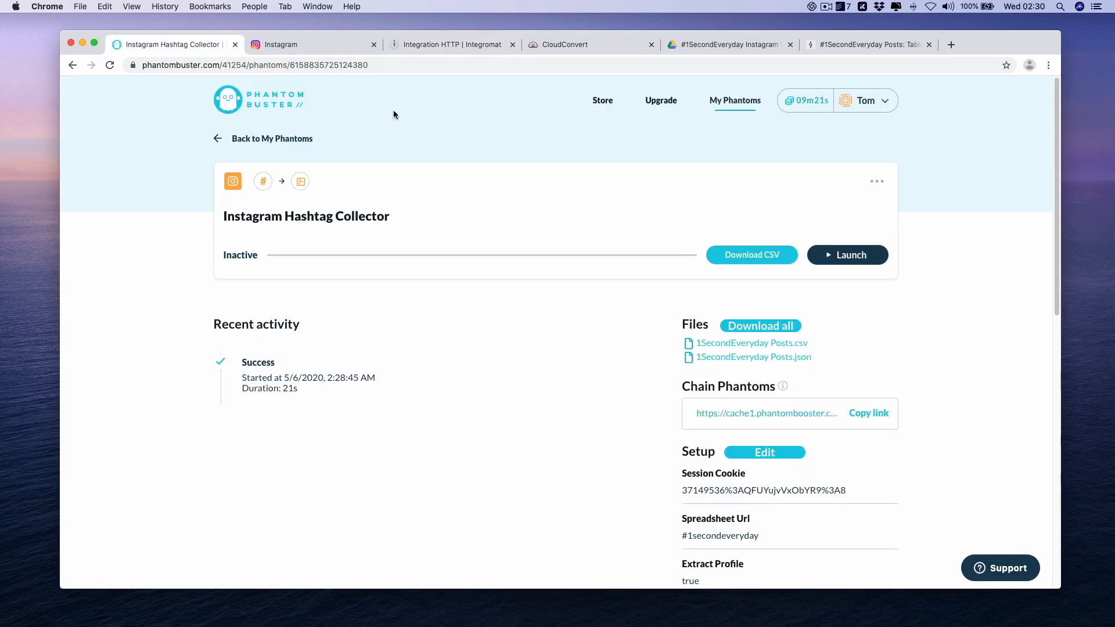
{"action": "right_click", "coordinate": [797, 358]}
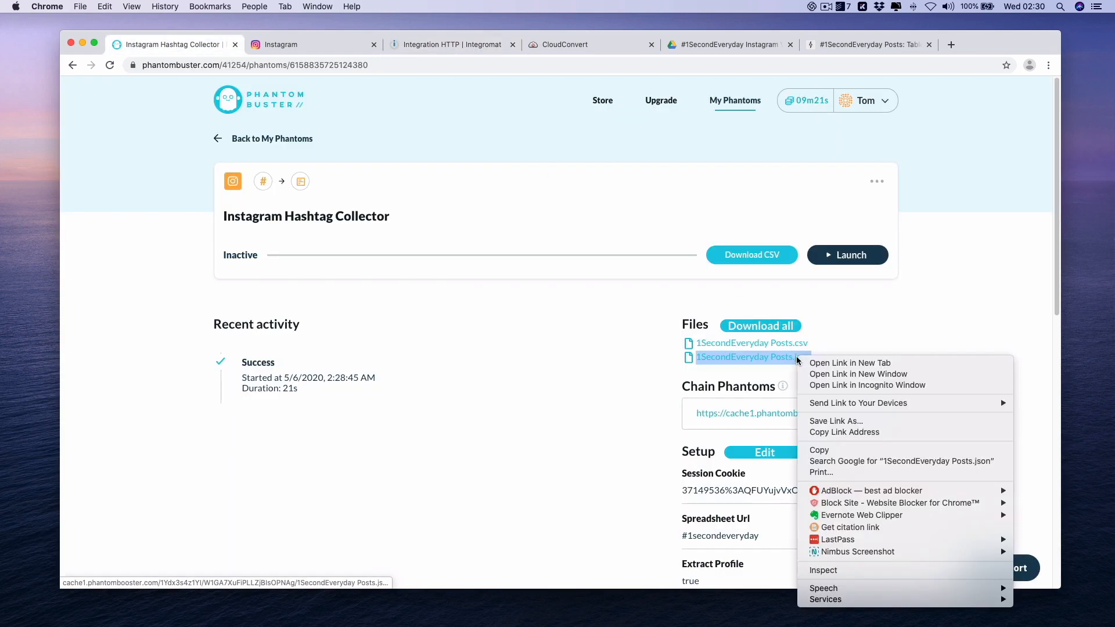
{"action": "left_click", "coordinate": [853, 432]}
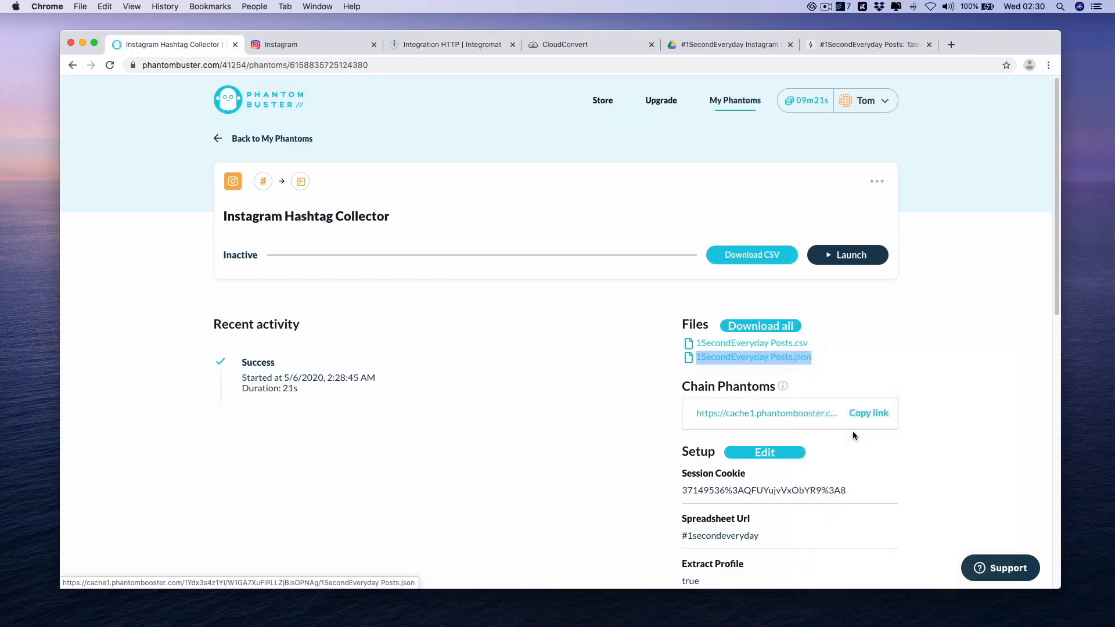
{"action": "left_click", "coordinate": [453, 47]}
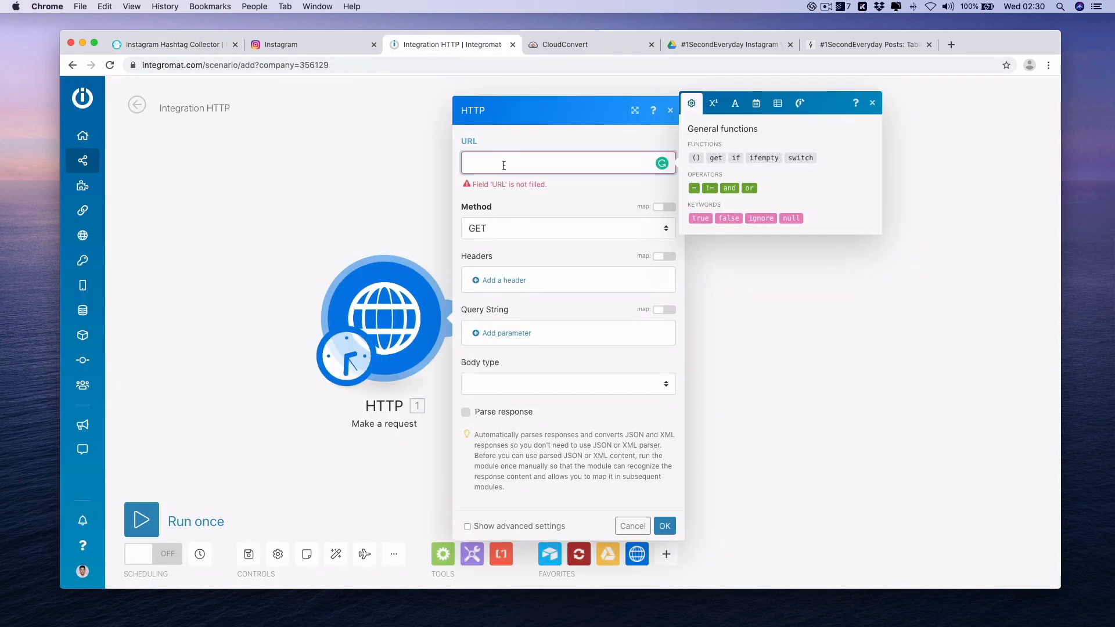
{"action": "key", "text": "super+v"}
Set the request's body type to Raw and content type to JSON (application/json), enable Parse response, and confirm the HTTP module.
{"action": "left_click", "coordinate": [559, 385]}
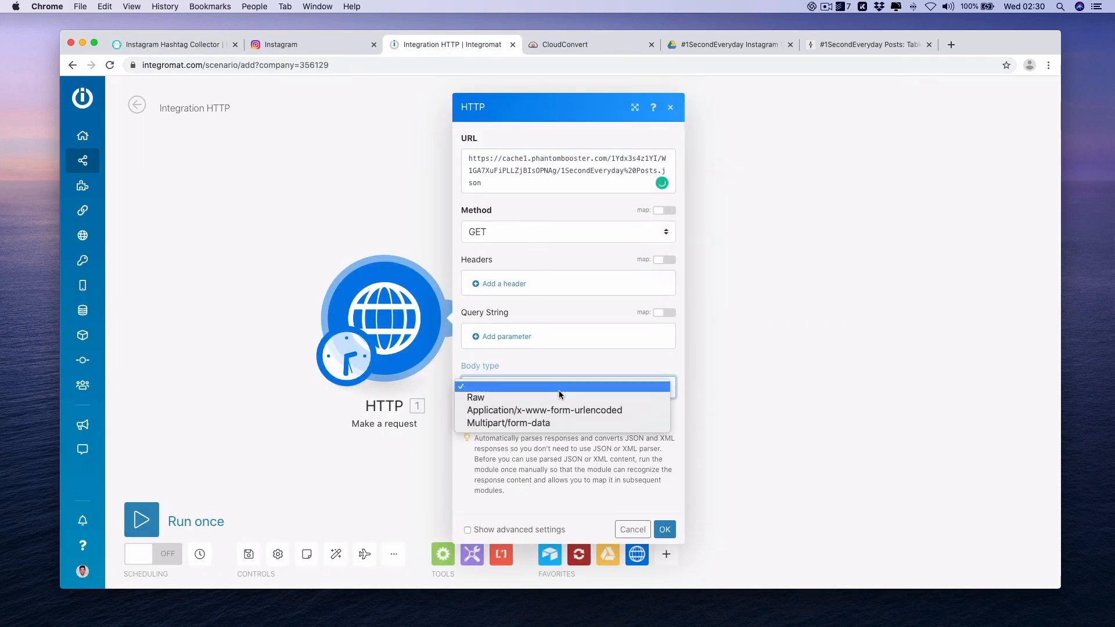
{"action": "left_click", "coordinate": [559, 397]}
{"action": "left_click", "coordinate": [554, 428]}
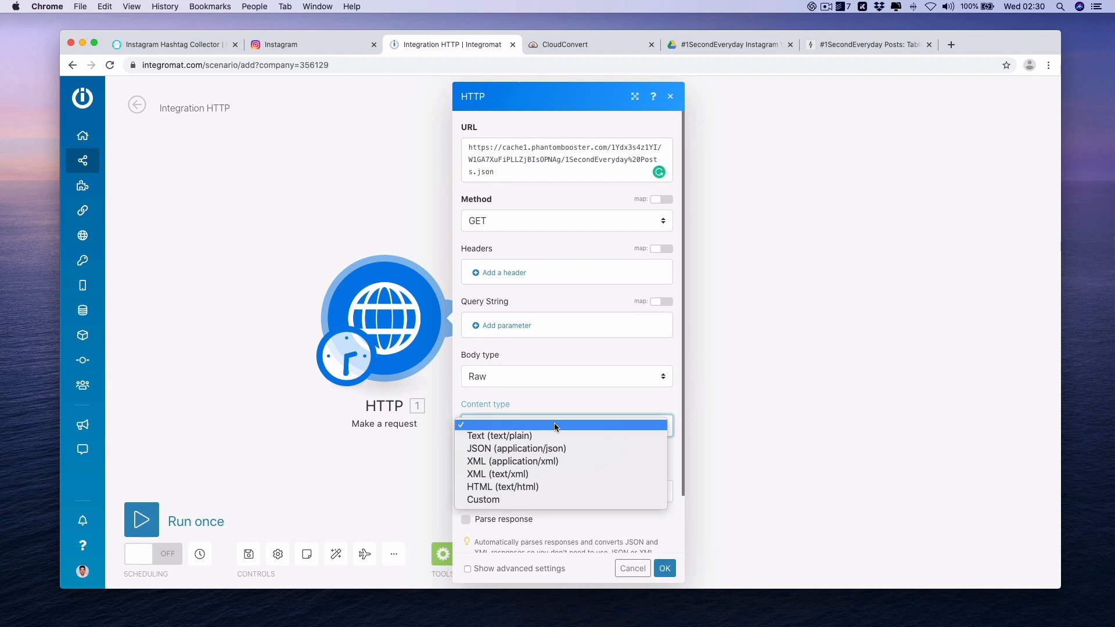
{"action": "left_click", "coordinate": [554, 449]}
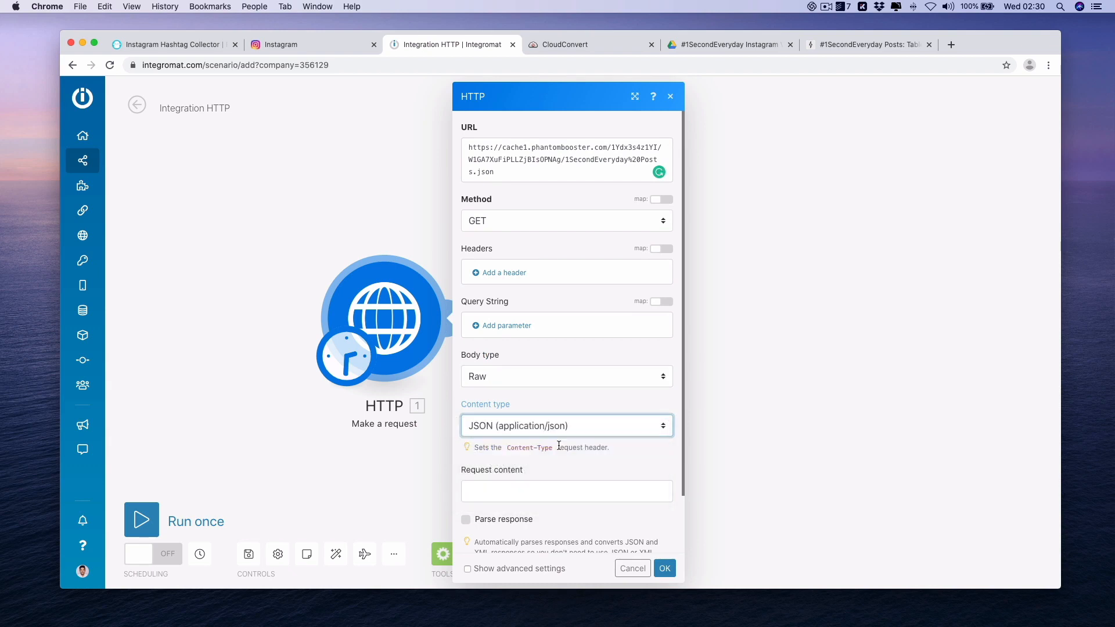
{"action": "left_click", "coordinate": [529, 521]}
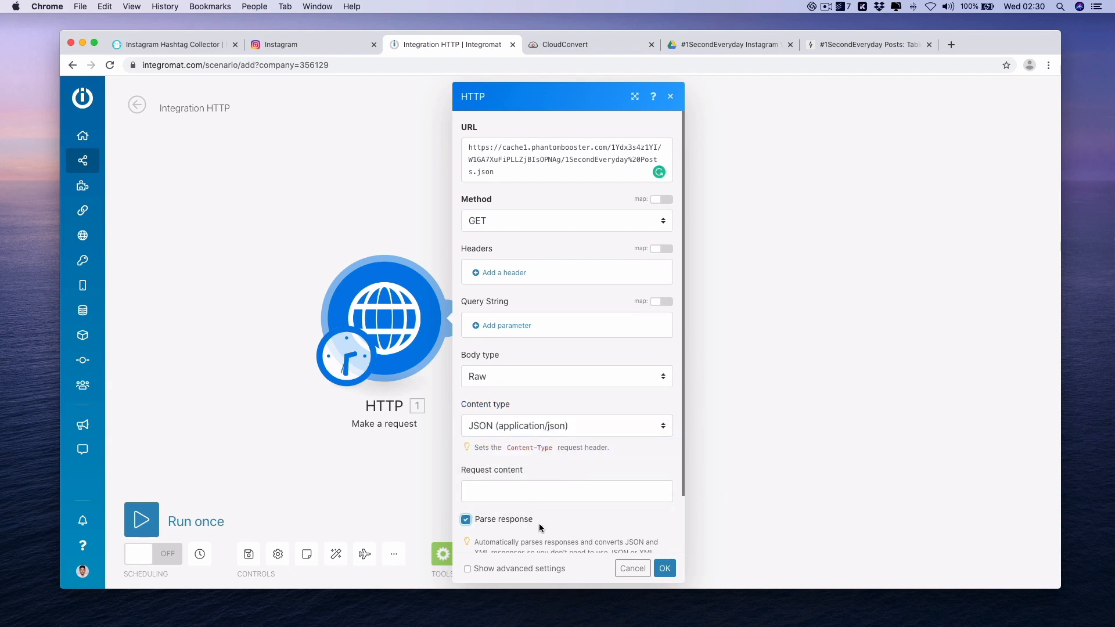
{"action": "left_click", "coordinate": [664, 569]}
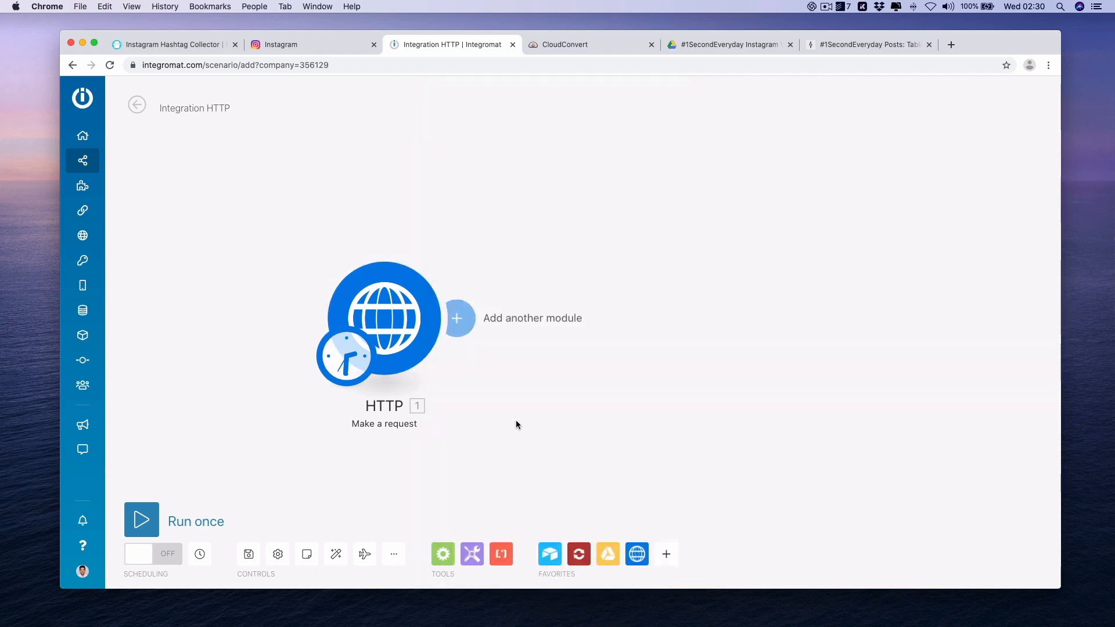
Add another module after the HTTP request and choose CloudConvert as its service.
{"action": "left_click", "coordinate": [542, 320]}
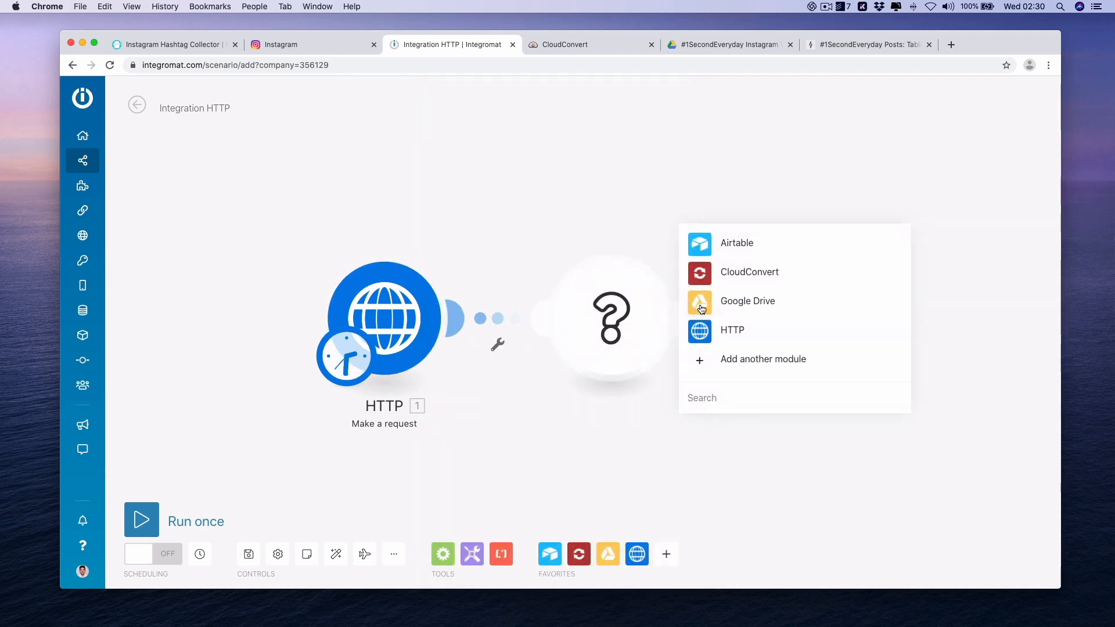
{"action": "left_click", "coordinate": [781, 273]}
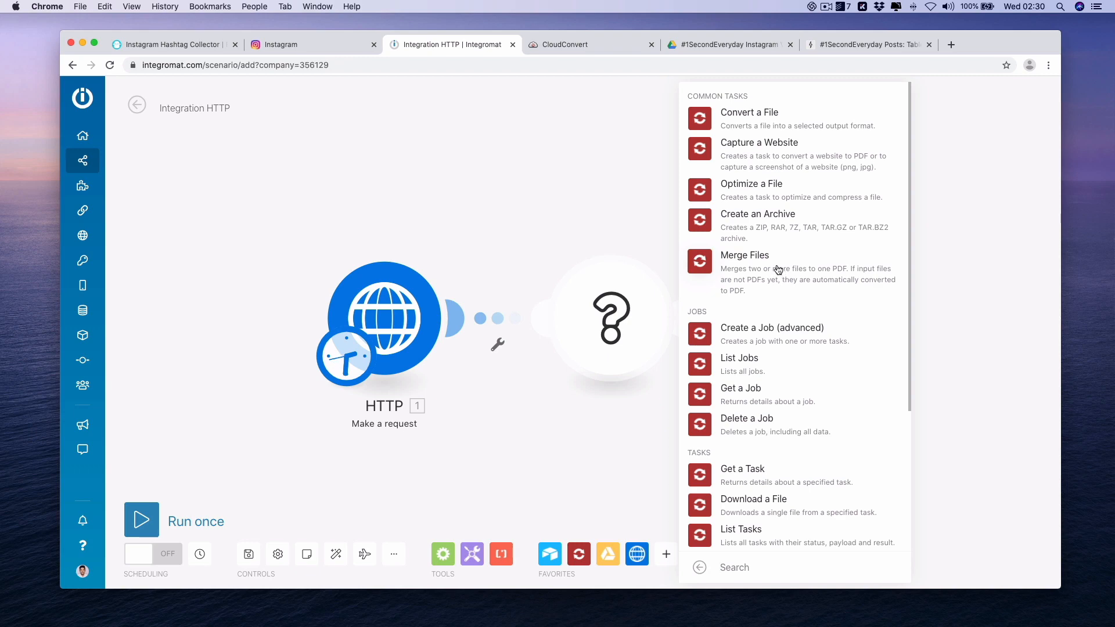
Switch to CloudConvert and look up the API v2 keys page in the account dashboard.
{"action": "left_click", "coordinate": [629, 45]}
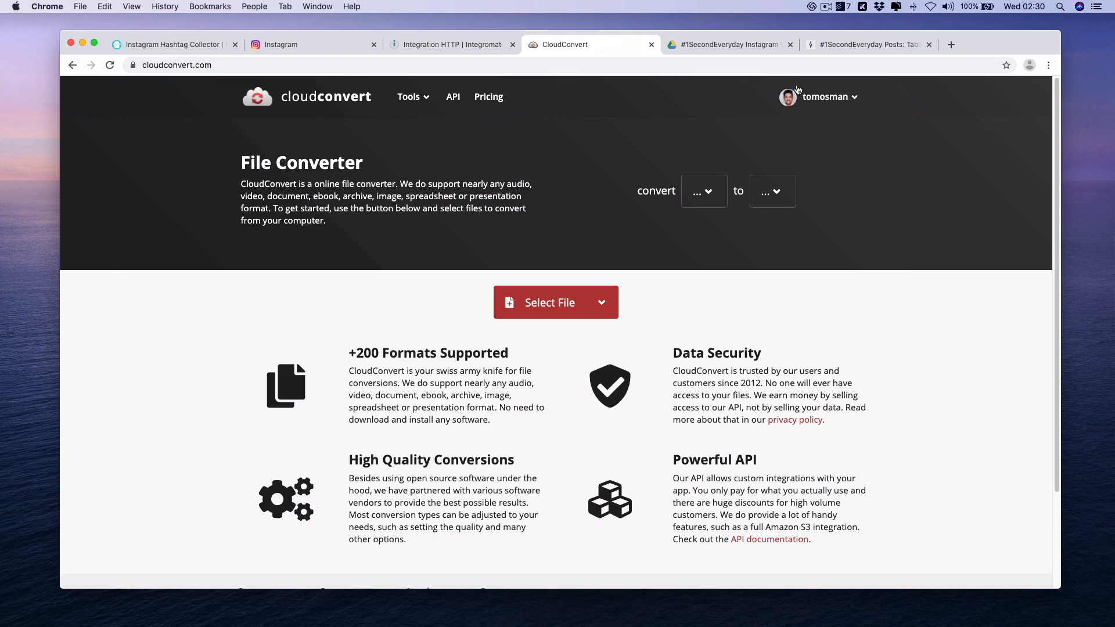
{"action": "left_click", "coordinate": [822, 97]}
{"action": "left_click", "coordinate": [829, 137]}
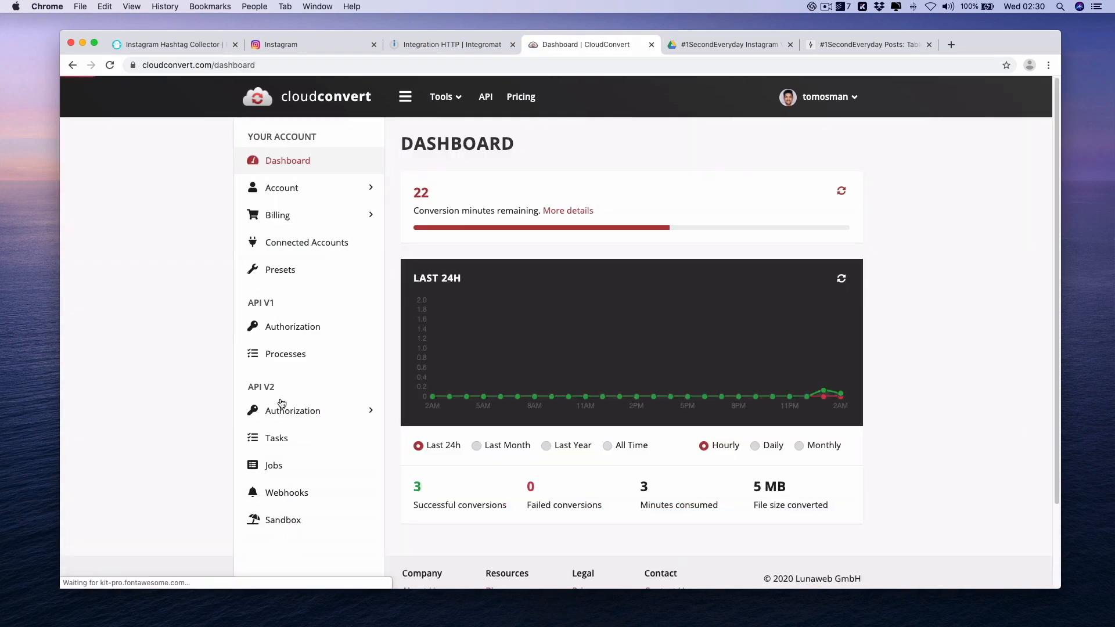
{"action": "left_click", "coordinate": [281, 406]}
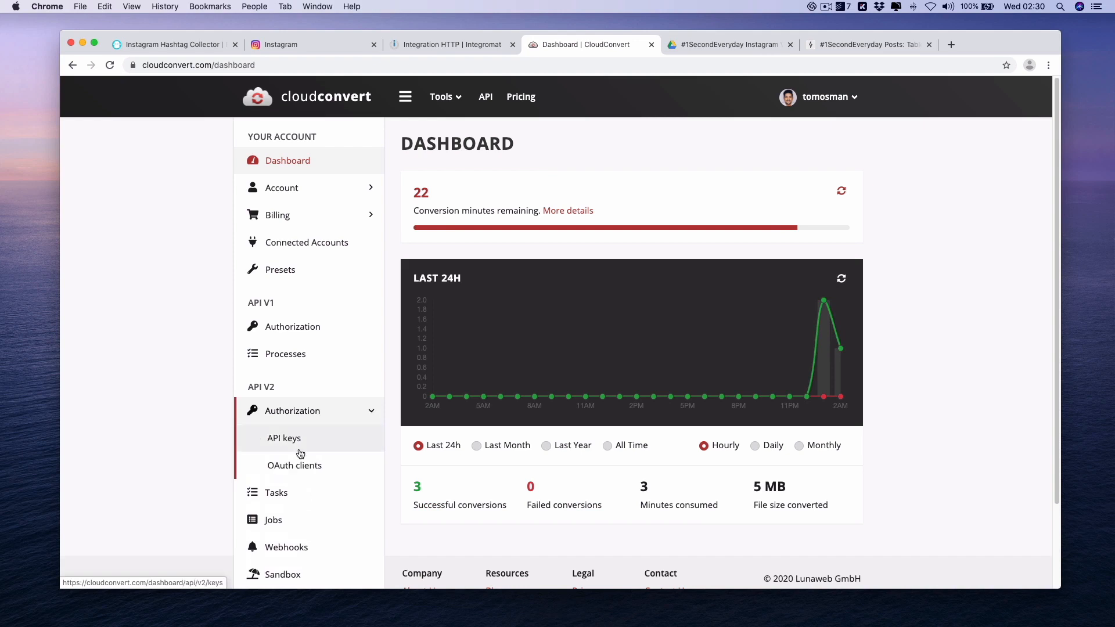
{"action": "left_click", "coordinate": [300, 451]}
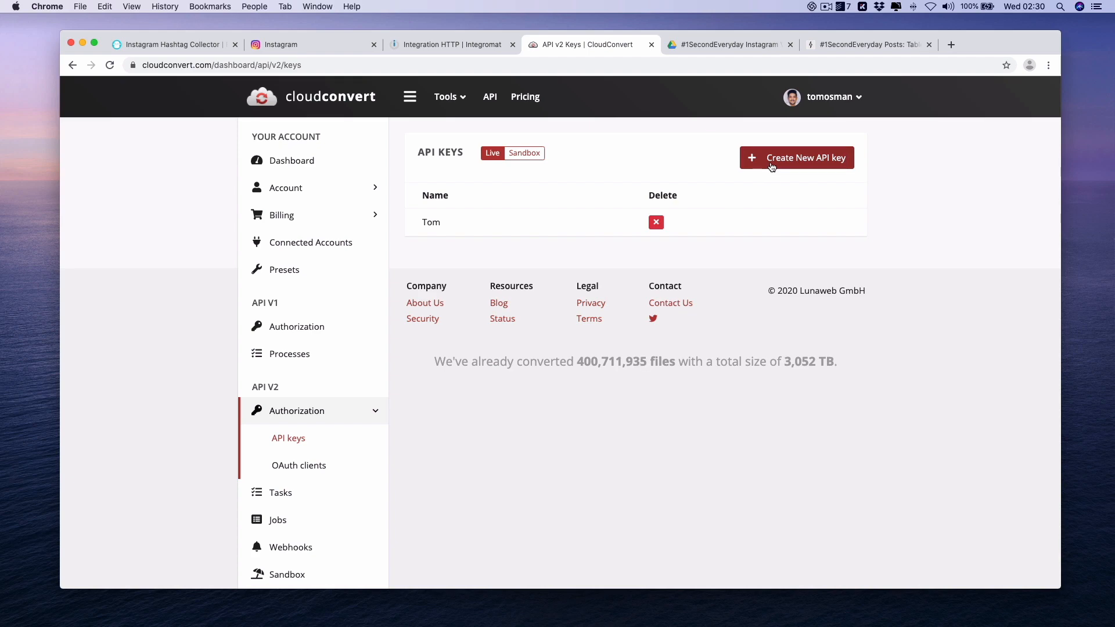
Return to Integromat, choose CloudConvert's "Convert a File" action, and set its input file to "import a file from URL".
{"action": "left_click", "coordinate": [457, 44]}
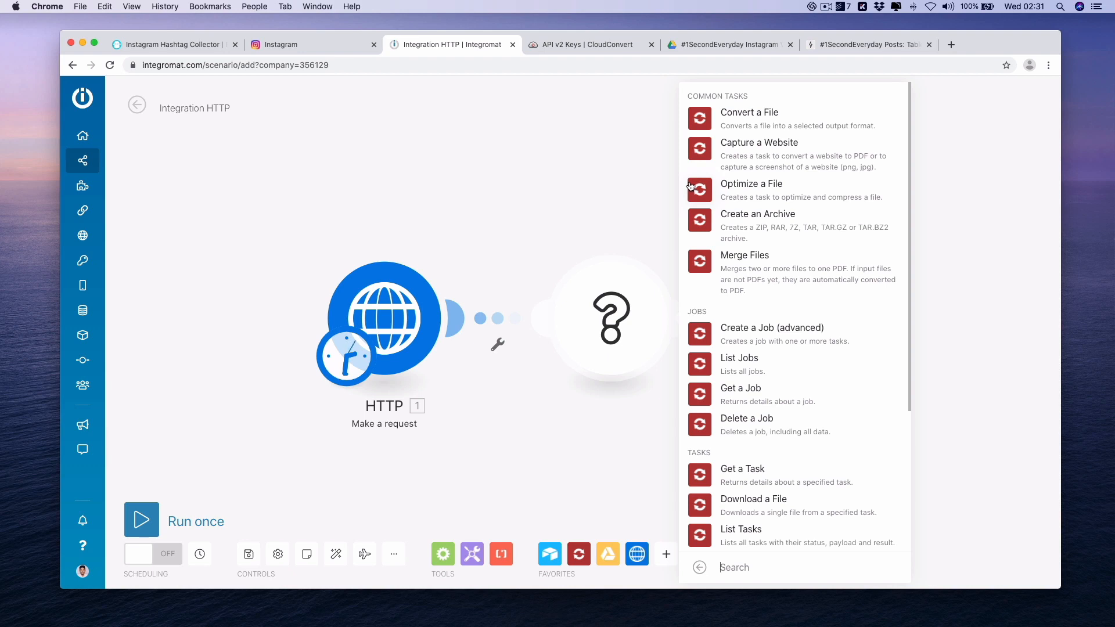
{"action": "left_click", "coordinate": [774, 122]}
{"action": "left_click", "coordinate": [774, 253]}
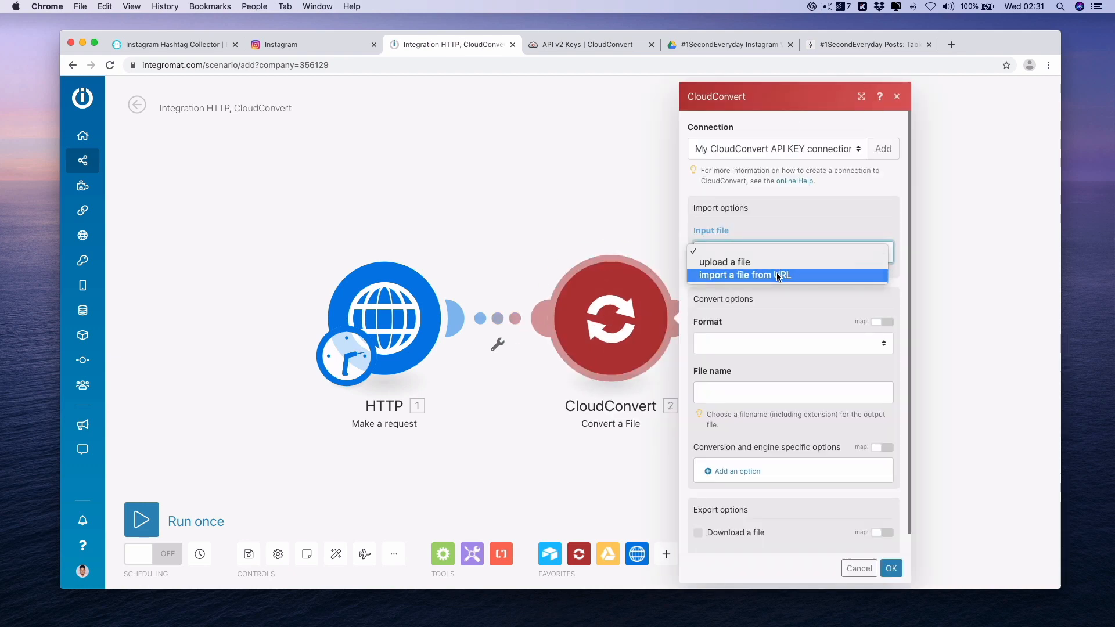
{"action": "left_click", "coordinate": [778, 276]}
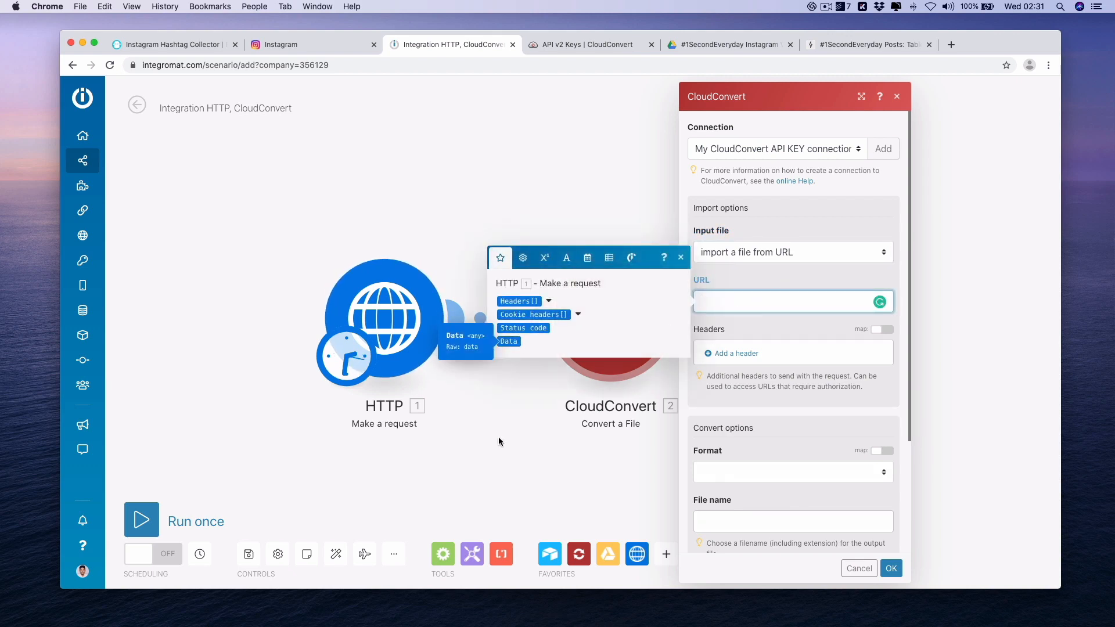
Close the CloudConvert settings and try to run only the HTTP module.
{"action": "left_click", "coordinate": [496, 451]}
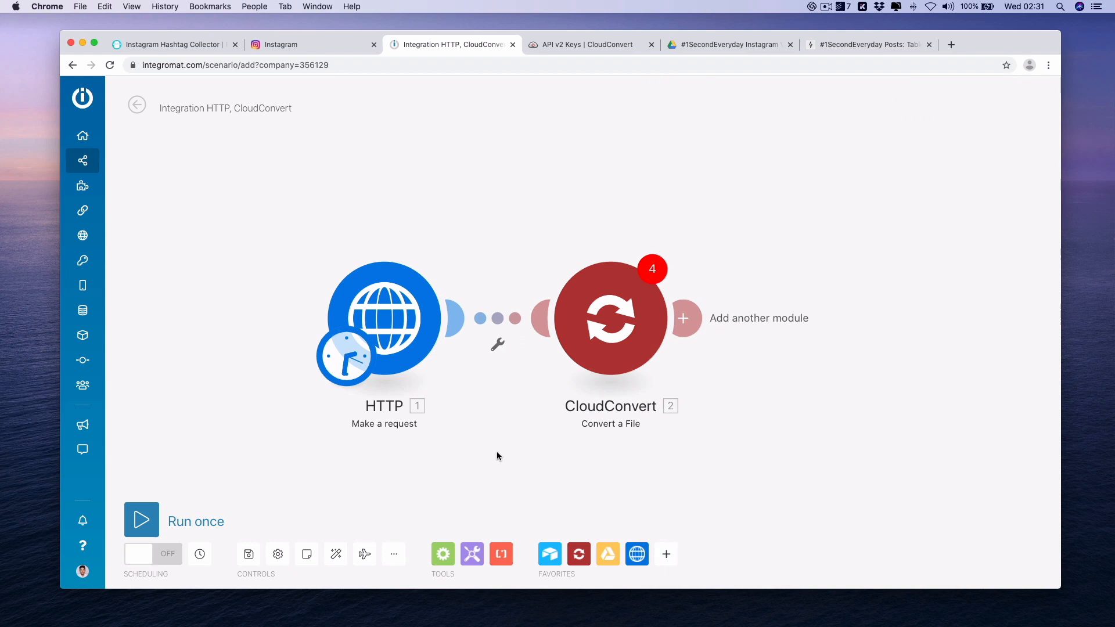
{"action": "right_click", "coordinate": [391, 317]}
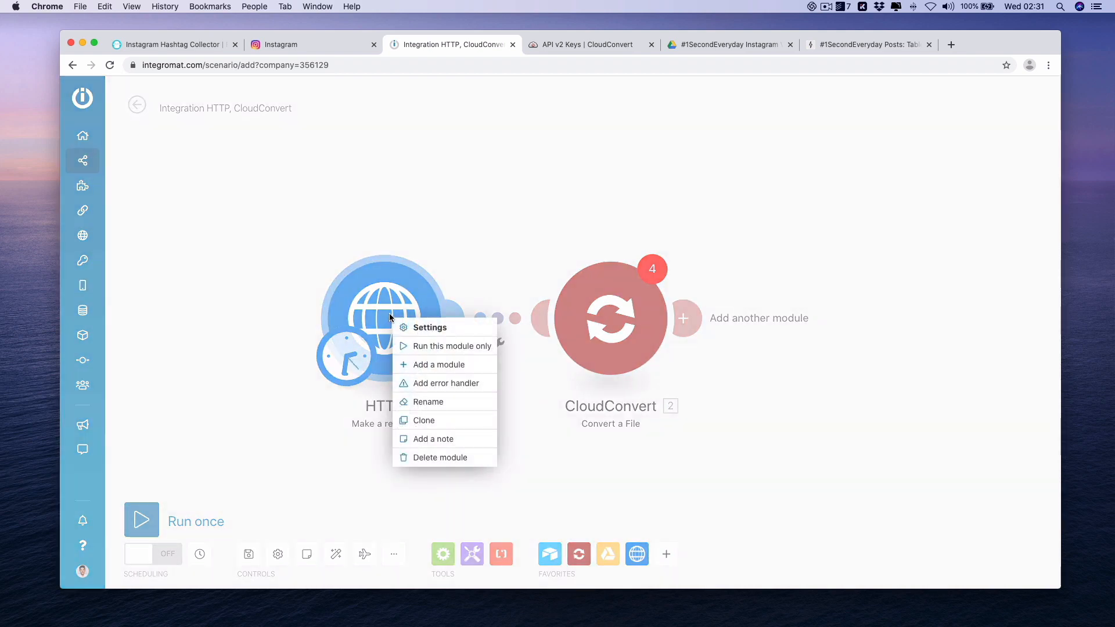
{"action": "left_click", "coordinate": [415, 348]}
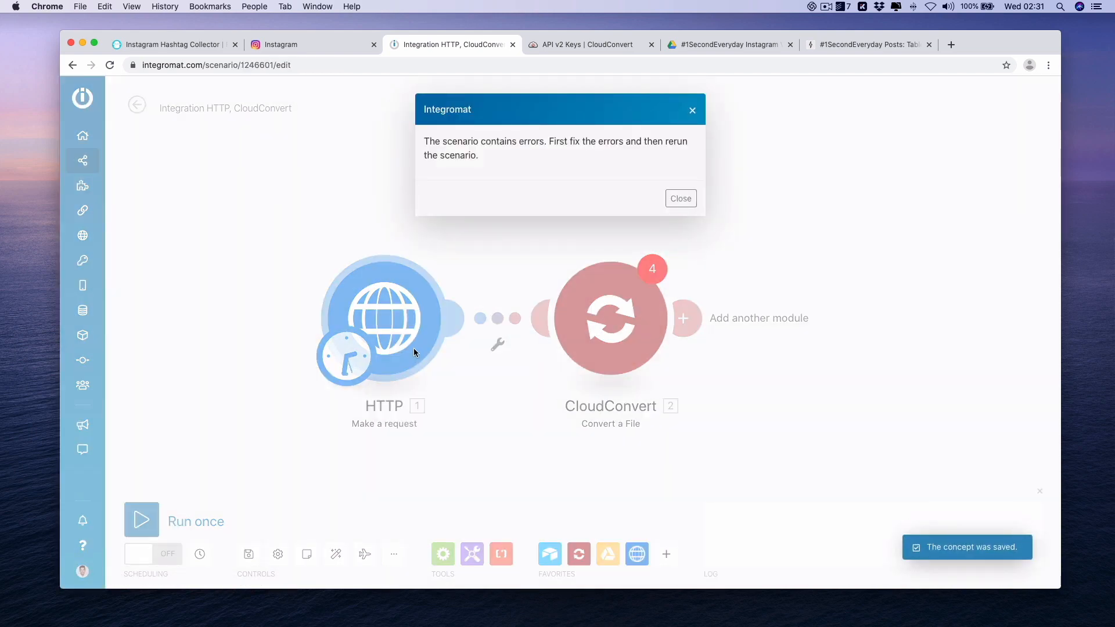
{"action": "left_click", "coordinate": [685, 198]}
Delete the CloudConvert module from the scenario and run only the HTTP module.
{"action": "right_click", "coordinate": [620, 345]}
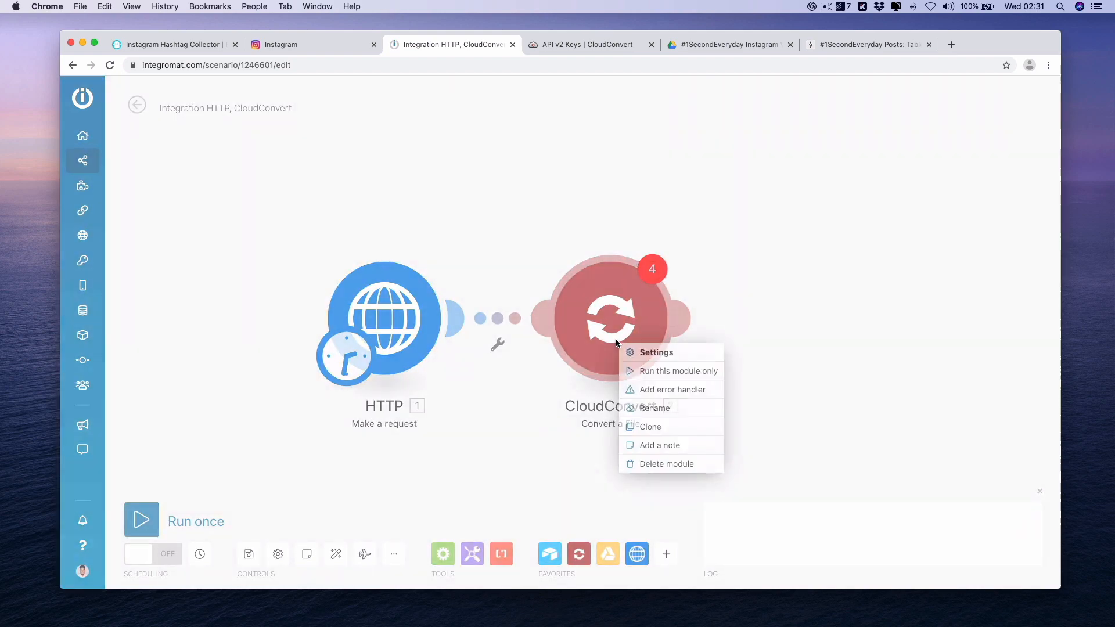
{"action": "left_click", "coordinate": [665, 463]}
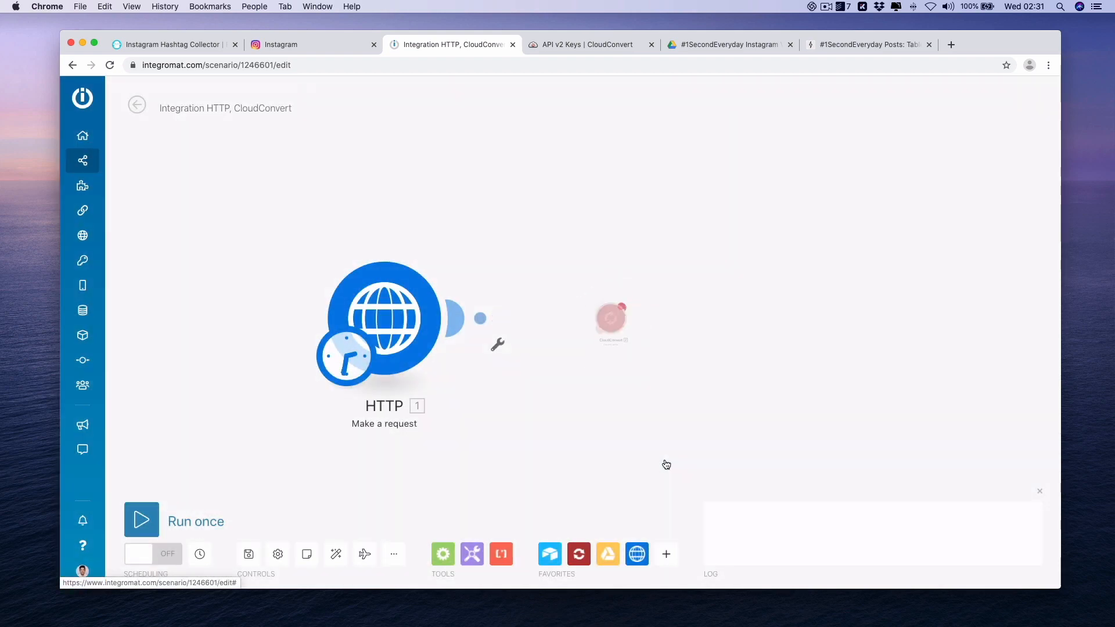
{"action": "right_click", "coordinate": [399, 312]}
{"action": "left_click", "coordinate": [416, 341]}
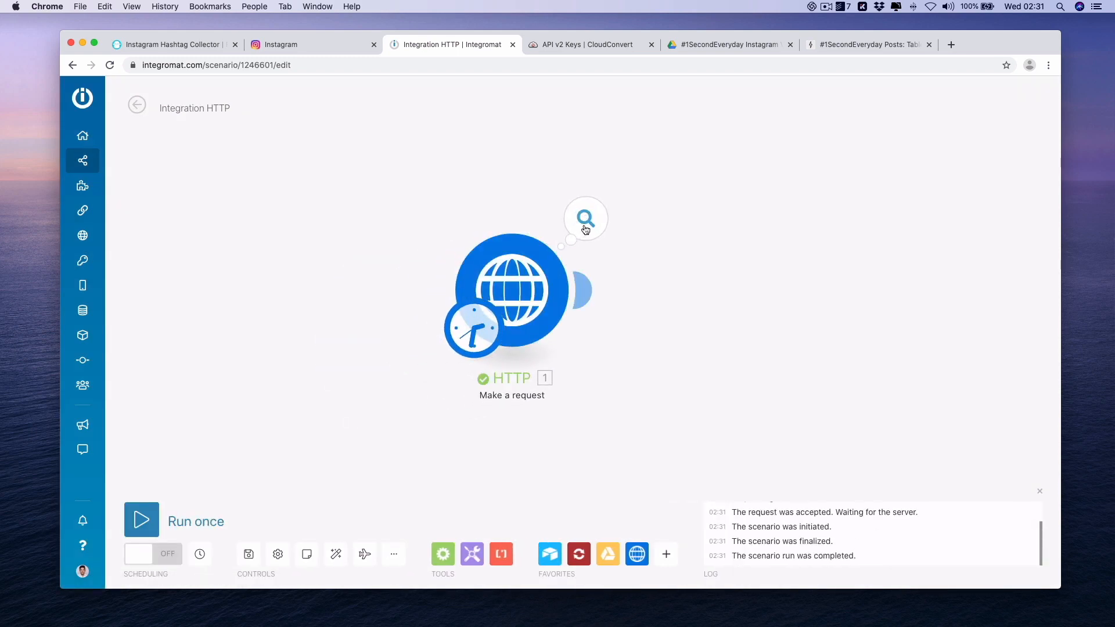
Inspect the HTTP module's output by expanding the first item of its Data array.
{"action": "left_click", "coordinate": [585, 228]}
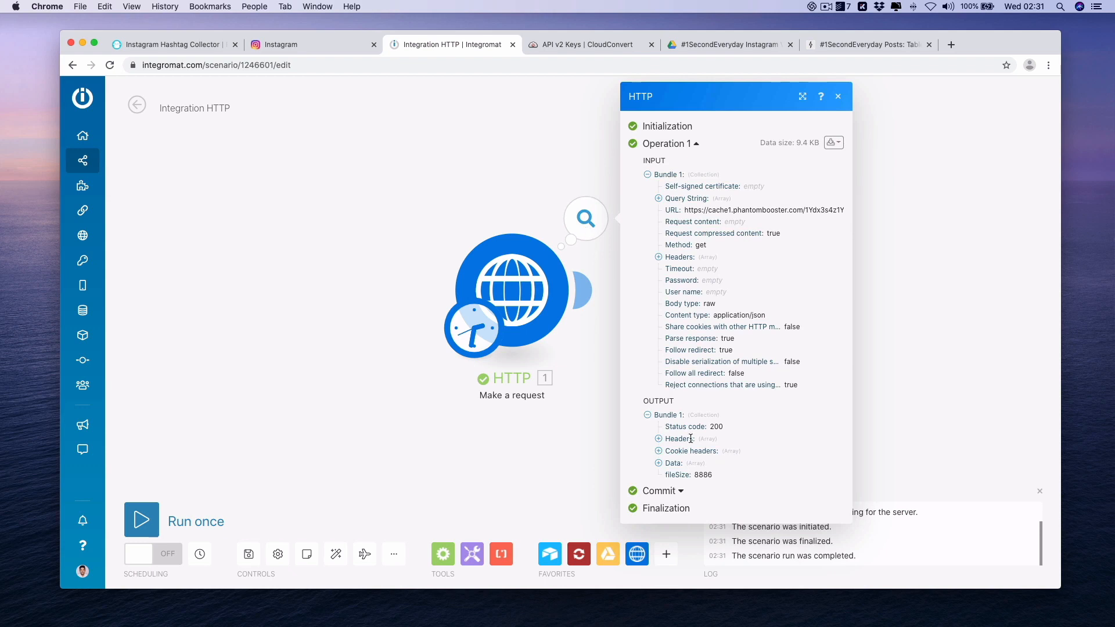
{"action": "left_click", "coordinate": [658, 463]}
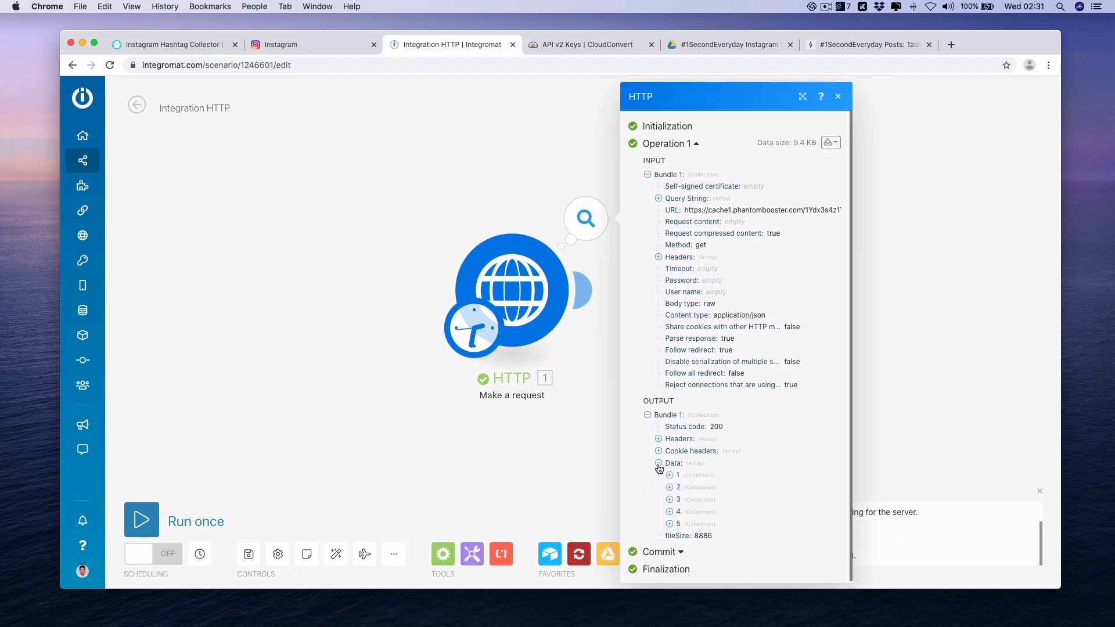
{"action": "left_click", "coordinate": [670, 476]}
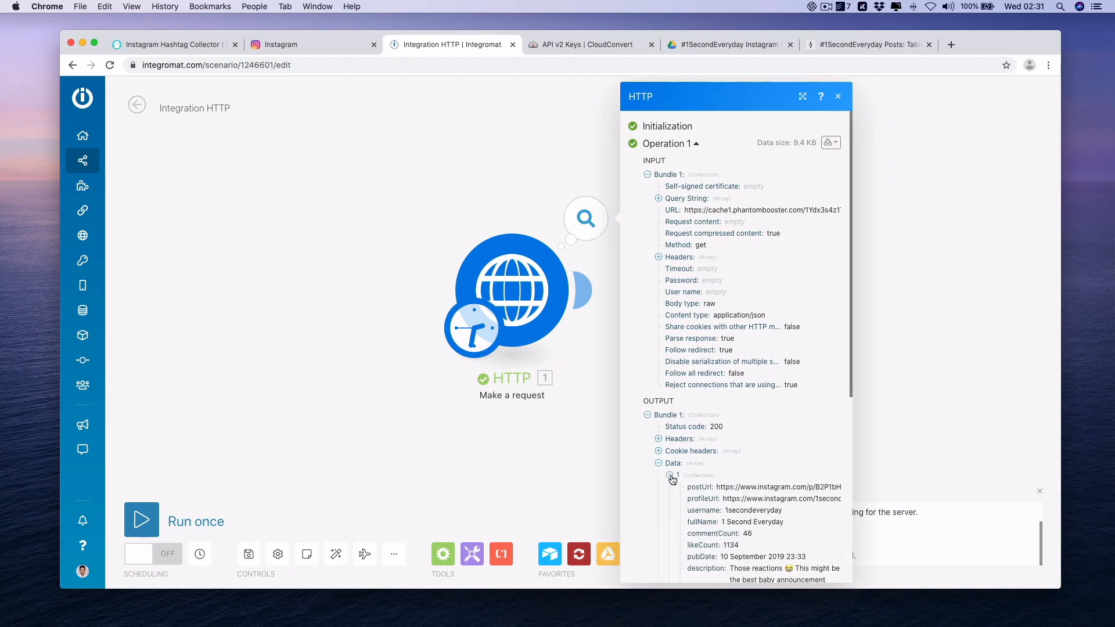
{"action": "scroll", "coordinate": [843, 339], "scroll_direction": "down", "scroll_amount": 5}
{"action": "left_click", "coordinate": [854, 329]}
Add a CloudConvert module with the "Convert a File" action after the HTTP module.
{"action": "left_click", "coordinate": [581, 290]}
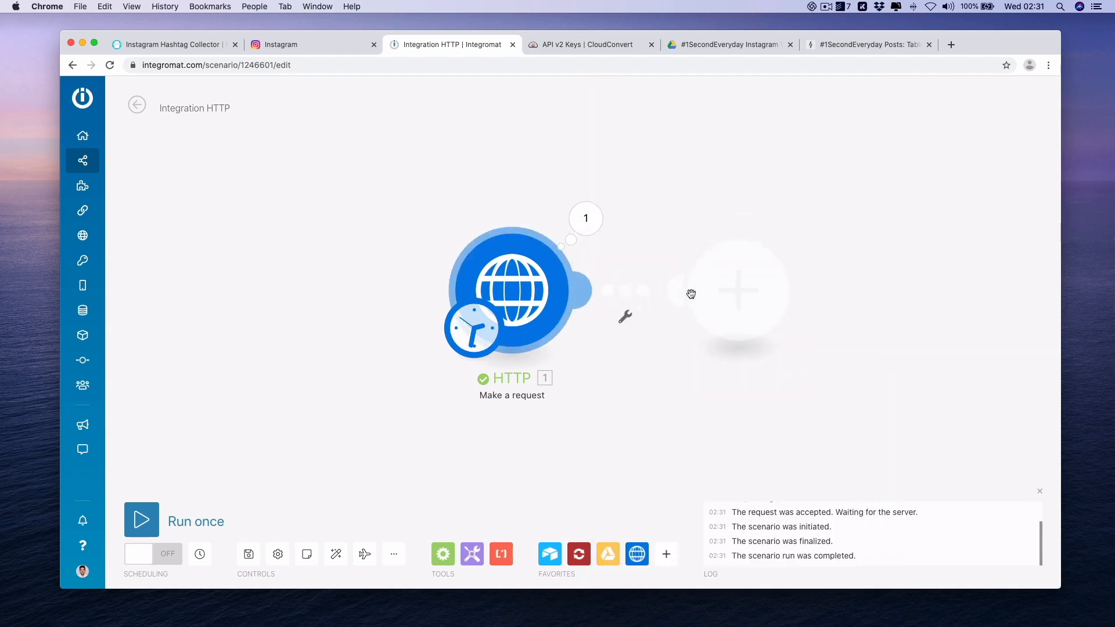
{"action": "left_click", "coordinate": [869, 244]}
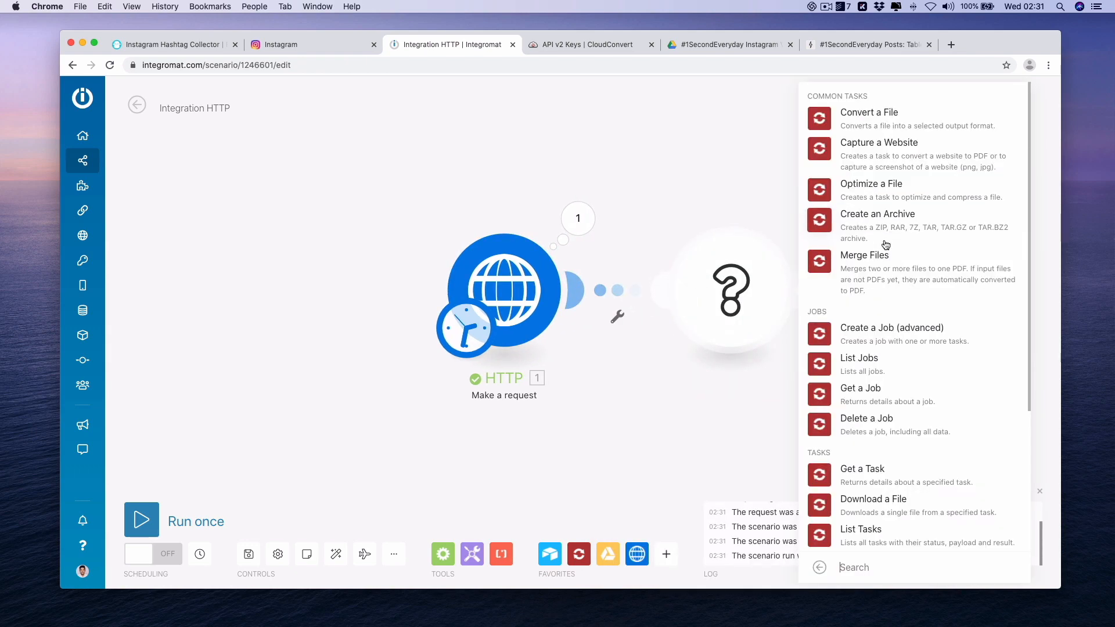
{"action": "left_click", "coordinate": [891, 123]}
Set the input file to "import a file from URL" and map its URL to videoUrl from the HTTP Data array.
{"action": "left_click", "coordinate": [896, 252]}
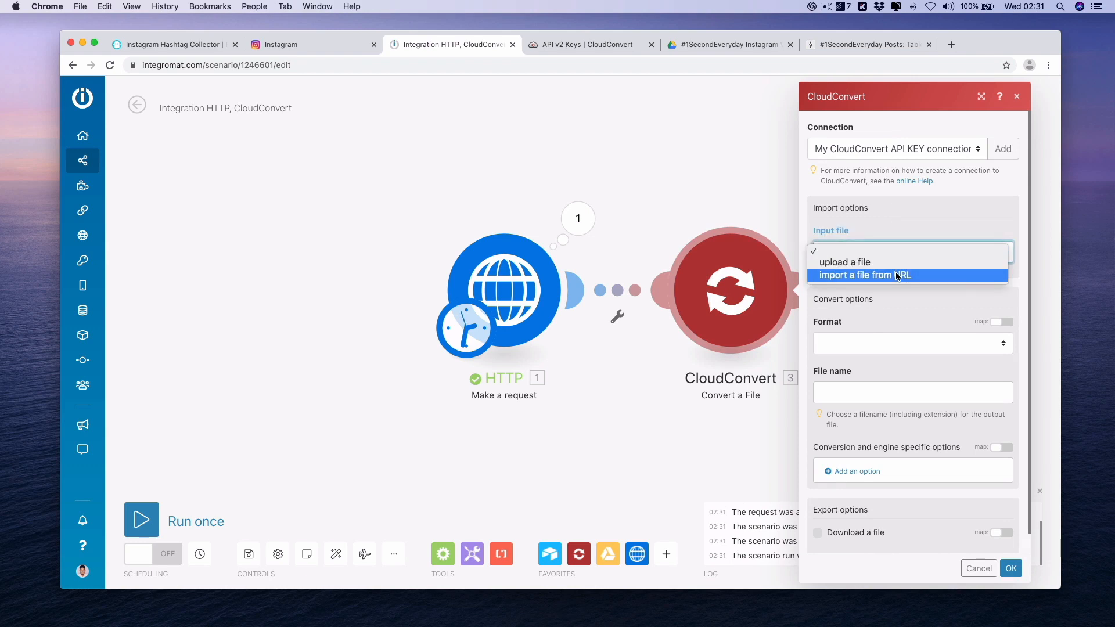
{"action": "left_click", "coordinate": [897, 275]}
{"action": "left_click", "coordinate": [899, 304]}
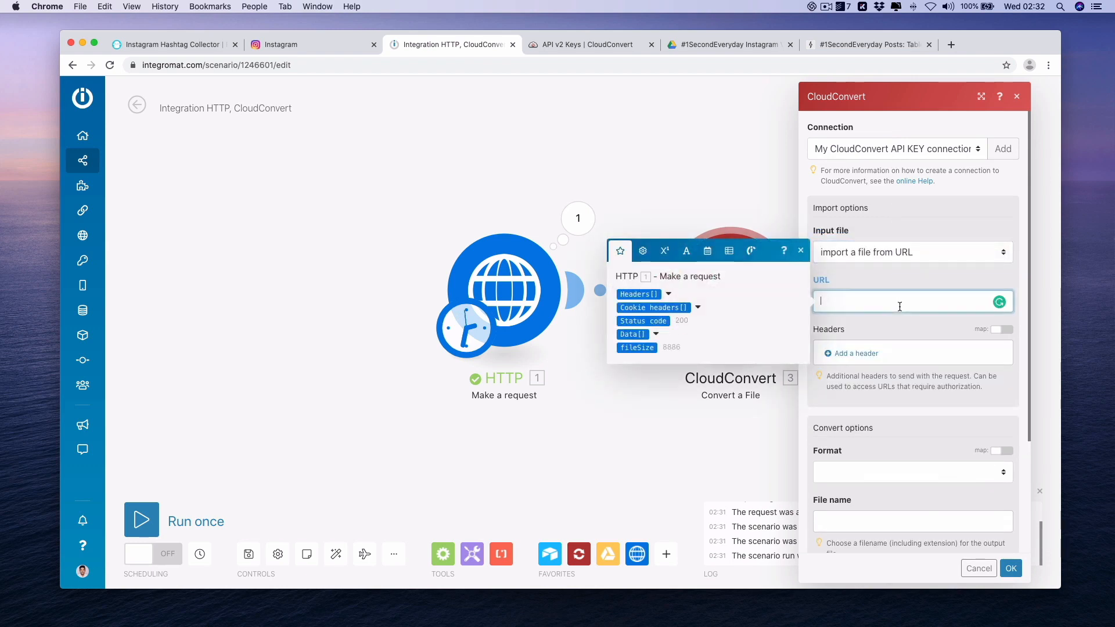
{"action": "left_click", "coordinate": [655, 335]}
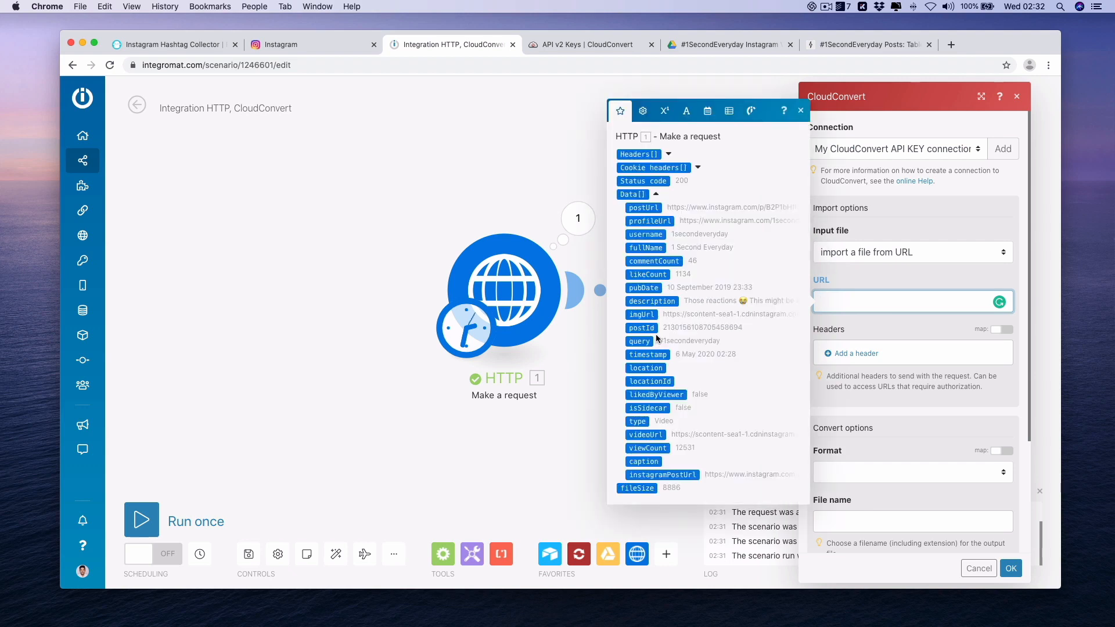
{"action": "left_click", "coordinate": [645, 434]}
Set the conversion format to "I don't know the input format" and the output format to mp4.
{"action": "left_click", "coordinate": [912, 472]}
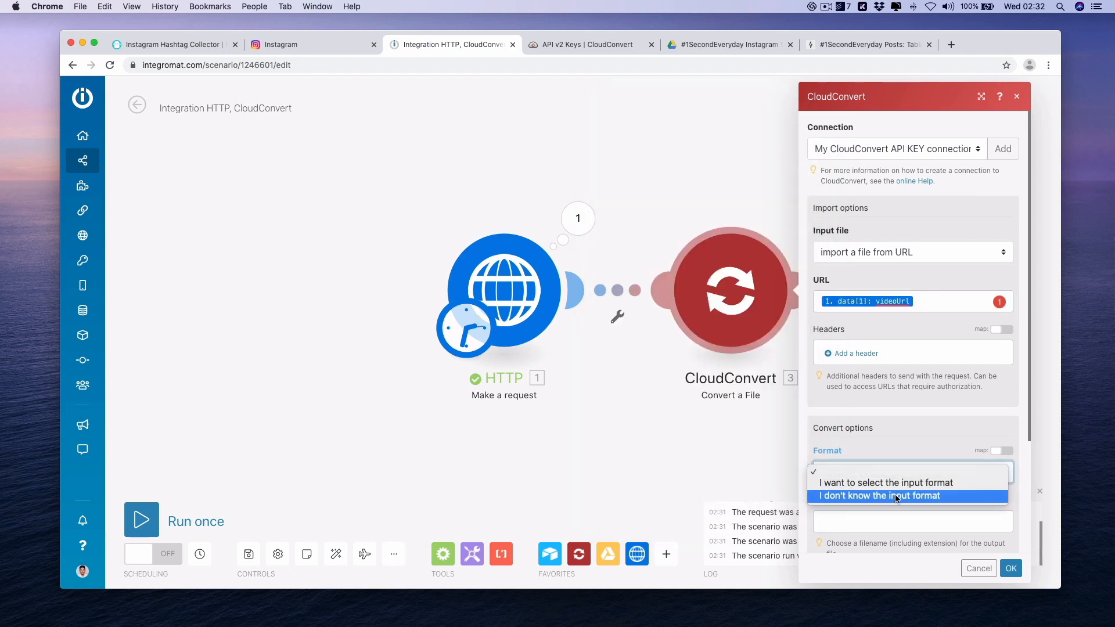
{"action": "left_click", "coordinate": [897, 494]}
{"action": "left_click_drag", "start_coordinate": [1030, 357], "coordinate": [1031, 475]}
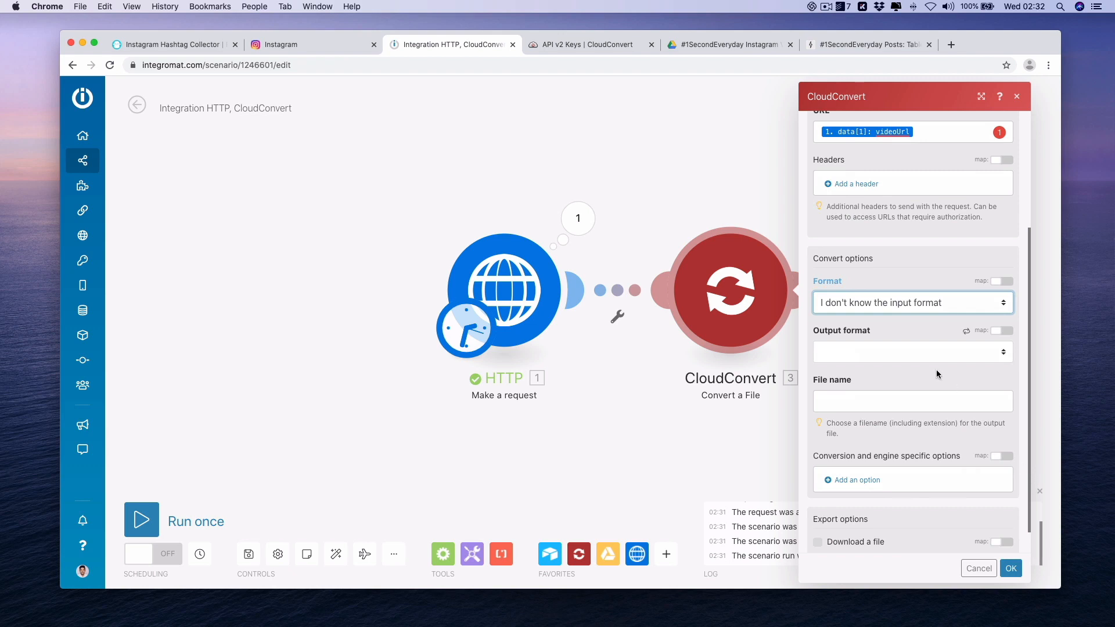
{"action": "left_click", "coordinate": [924, 353]}
{"action": "type", "text": "mp4"}
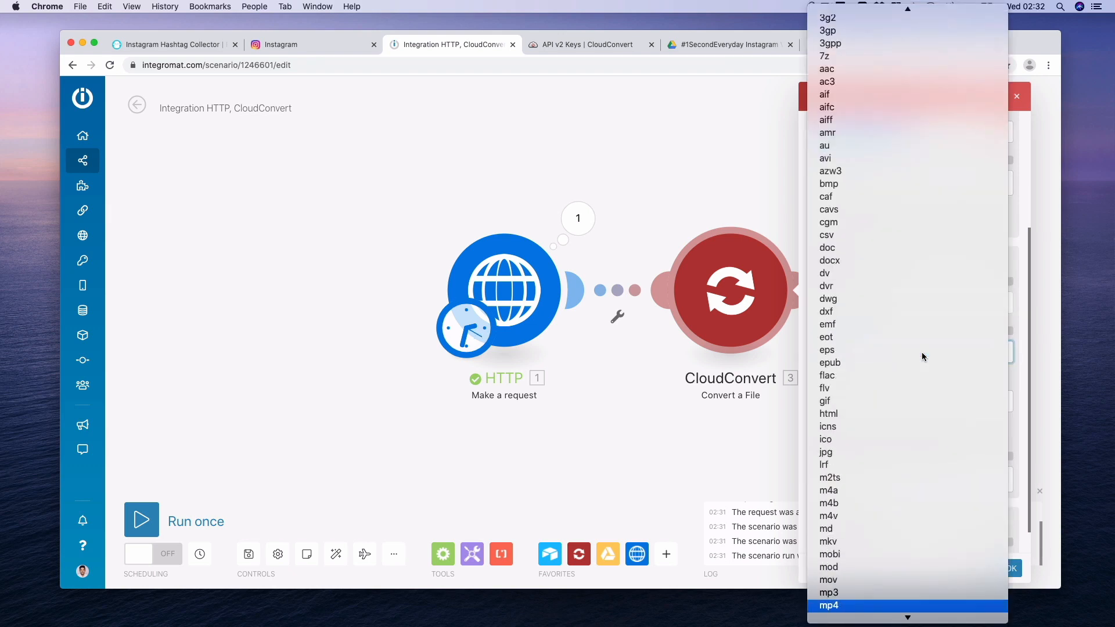
{"action": "key", "text": "Return"}
Build the output file name from the HTTP data fields as username - postId.mp4.
{"action": "left_click", "coordinate": [904, 403]}
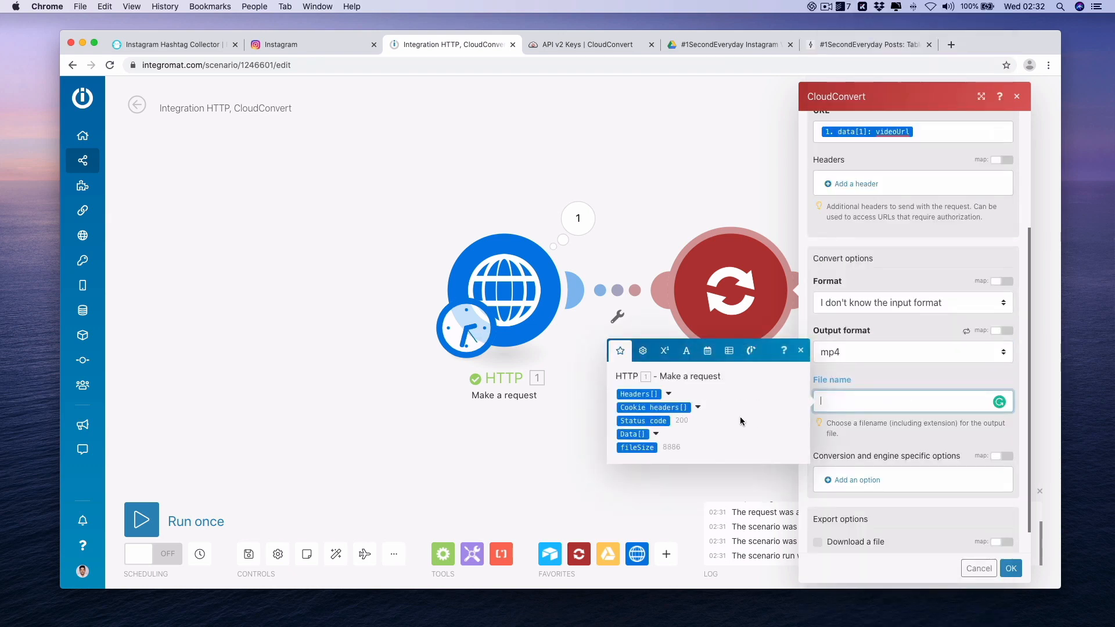
{"action": "left_click", "coordinate": [657, 435]}
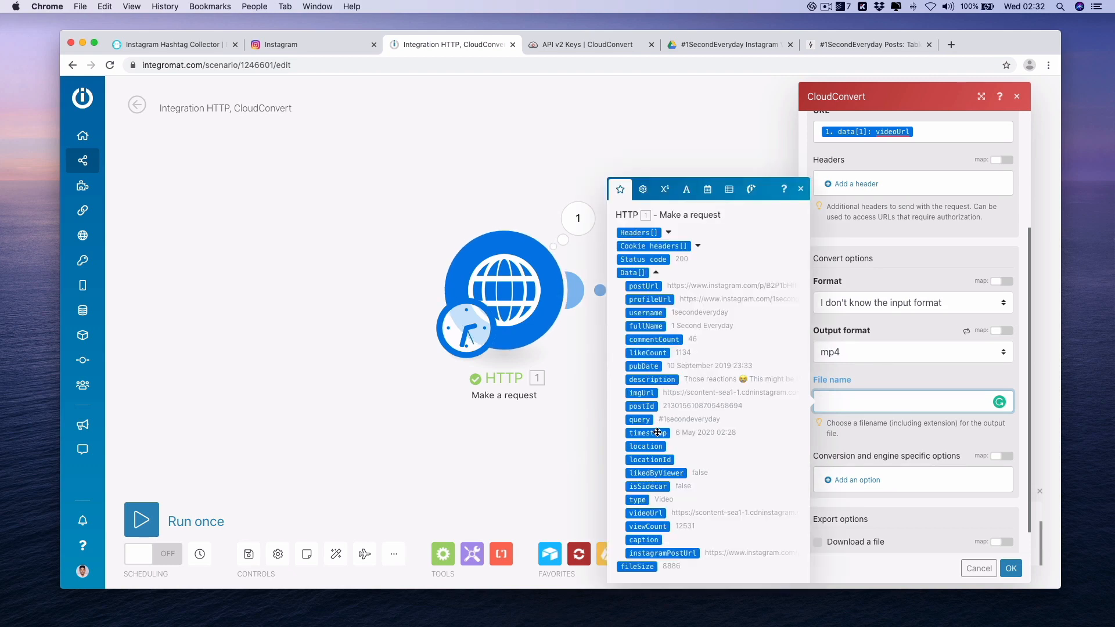
{"action": "left_click", "coordinate": [655, 312]}
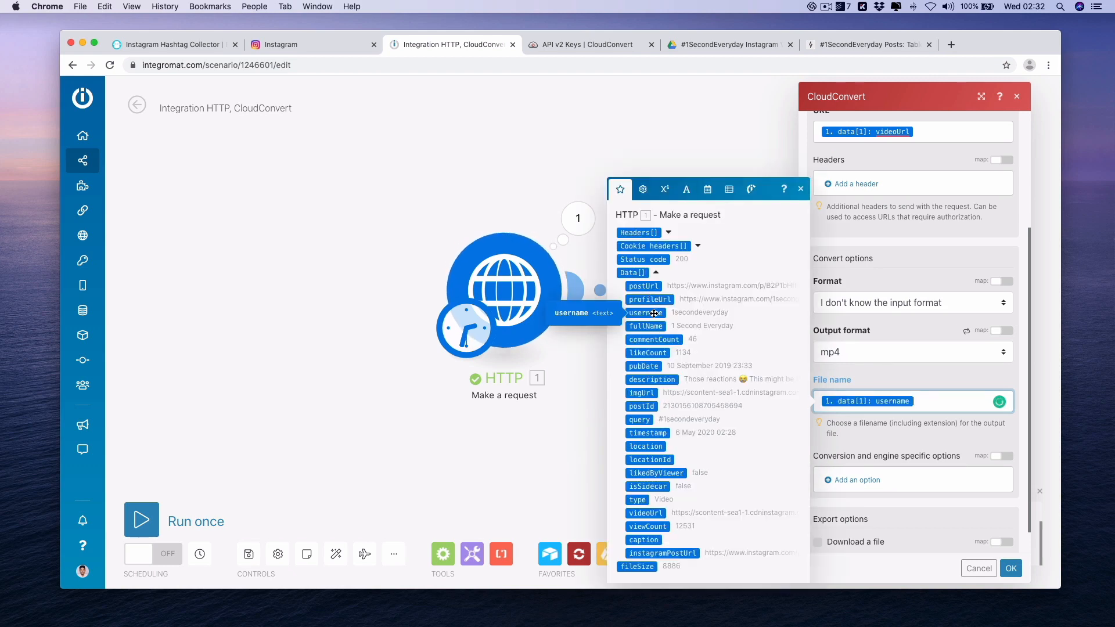
{"action": "type", "text": "-"}
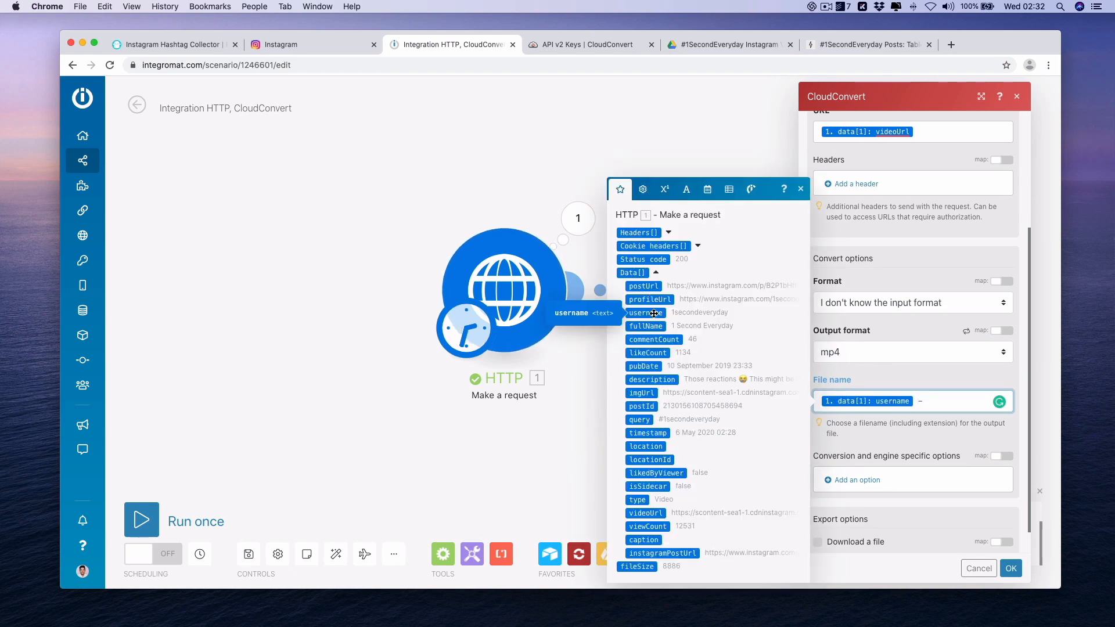
{"action": "left_click", "coordinate": [653, 408]}
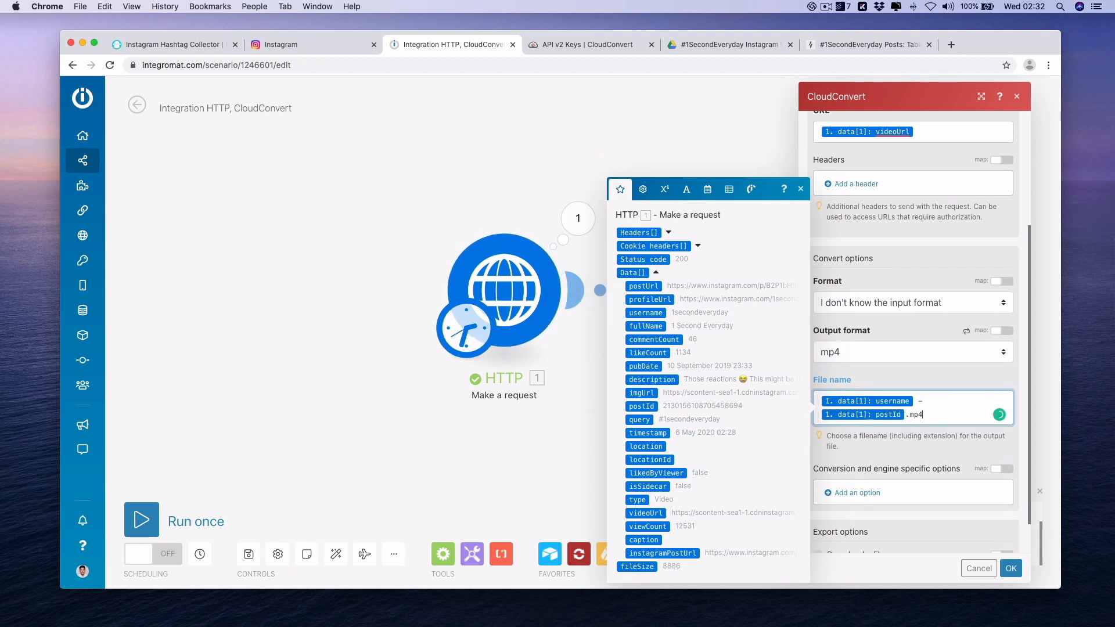
Enable the "Download a file" export option and confirm the CloudConvert module.
{"action": "left_click", "coordinate": [1028, 445]}
{"action": "scroll", "coordinate": [868, 552], "scroll_direction": "down", "scroll_amount": 2}
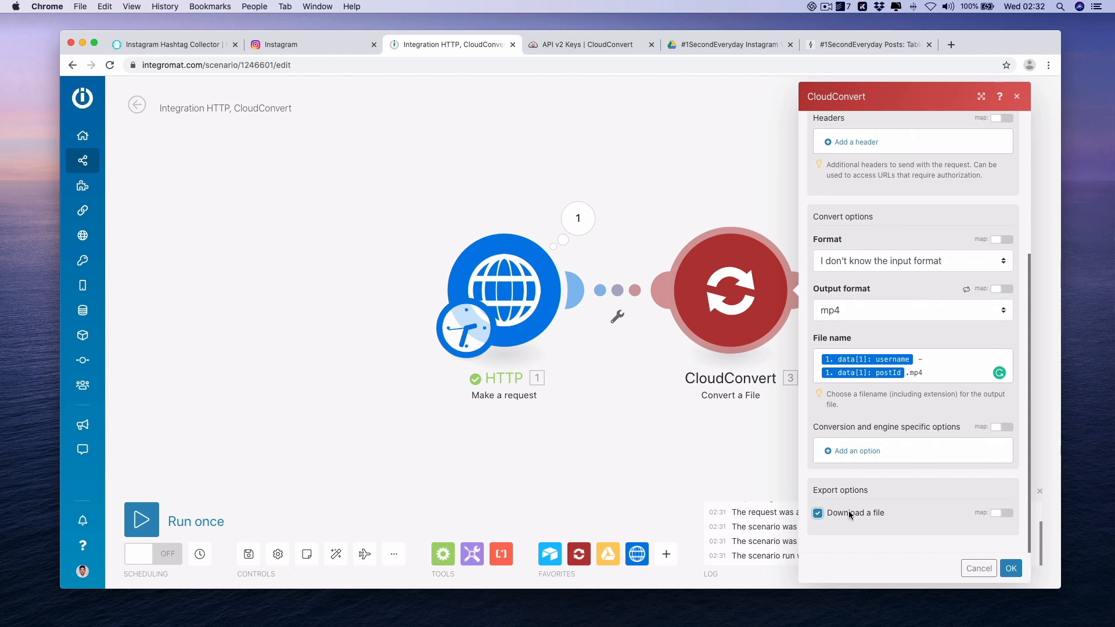
{"action": "left_click", "coordinate": [1011, 569]}
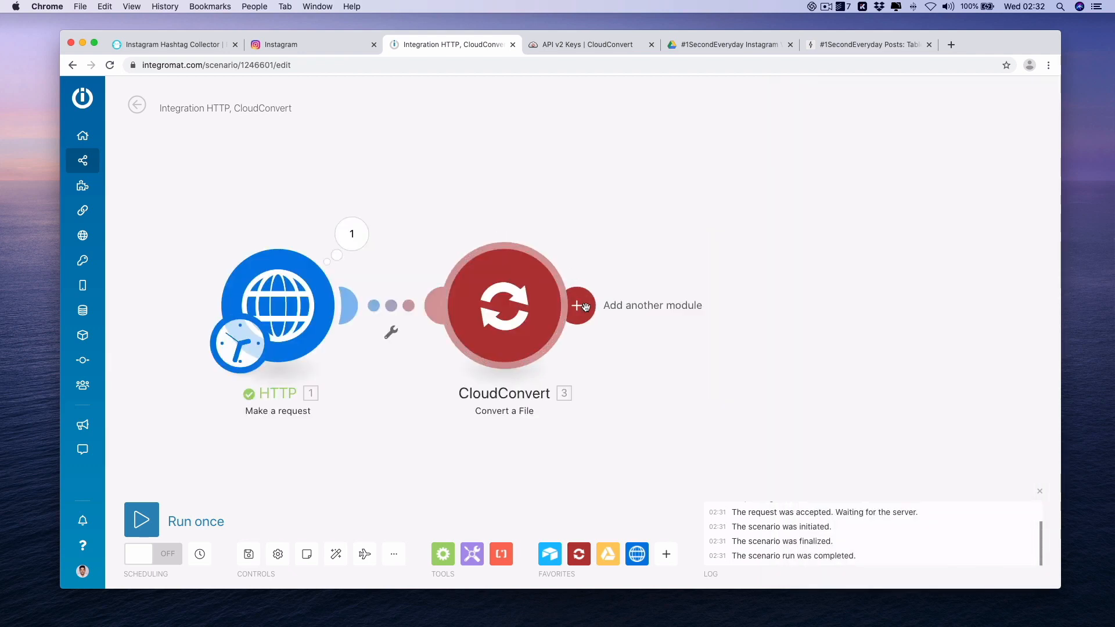
Add a Google Drive module with the "Upload a file" action after CloudConvert.
{"action": "left_click", "coordinate": [581, 306]}
{"action": "left_click", "coordinate": [880, 293]}
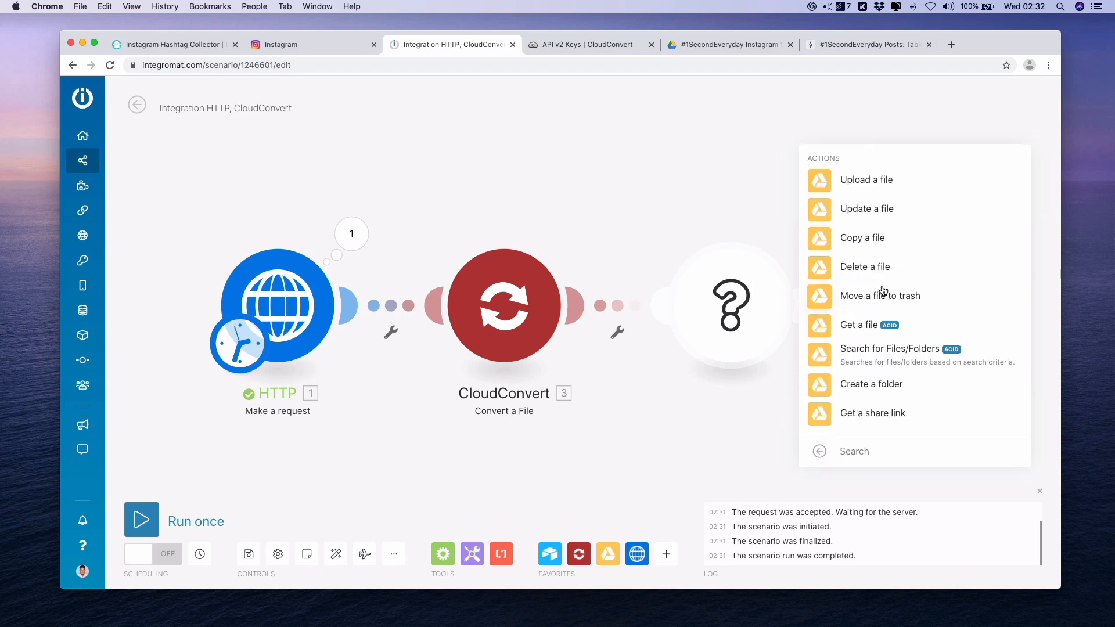
{"action": "left_click", "coordinate": [893, 180]}
Select the custom-named Makerpad connection, set the target folder to "#1SecondEveryday Instagram Videos", and confirm the Google Drive module.
{"action": "left_click", "coordinate": [910, 211]}
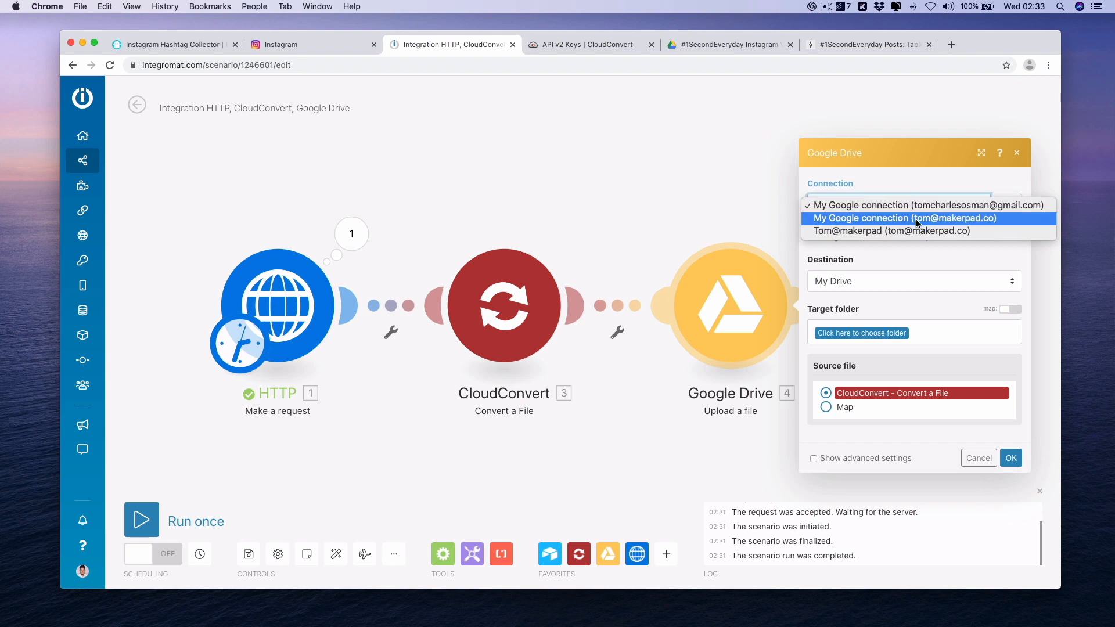
{"action": "left_click", "coordinate": [914, 231]}
{"action": "left_click", "coordinate": [898, 334]}
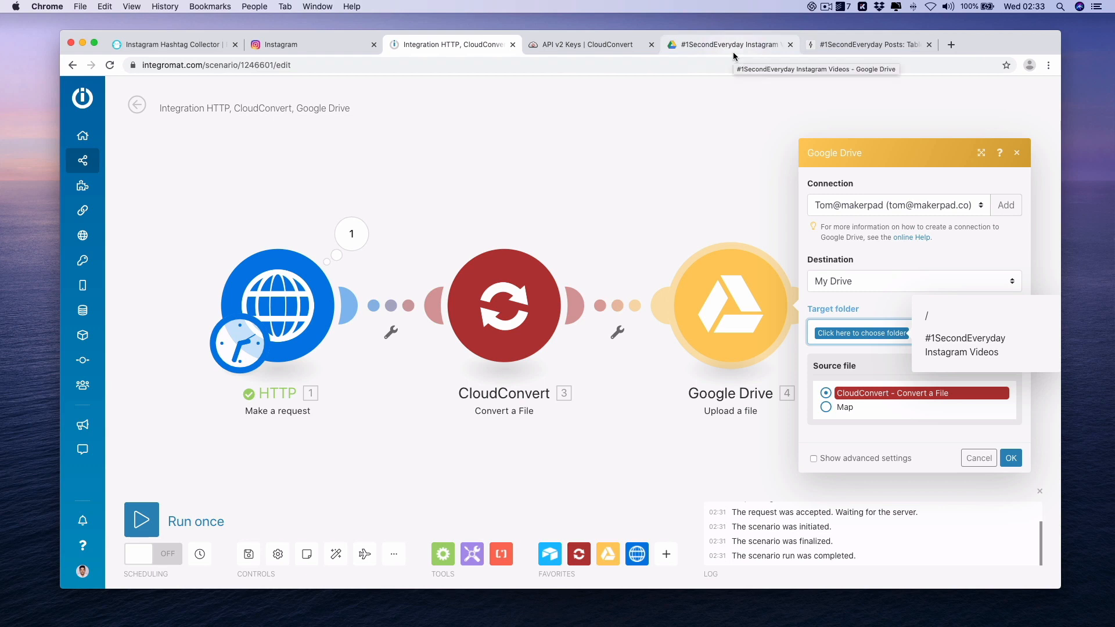
{"action": "left_click", "coordinate": [963, 345]}
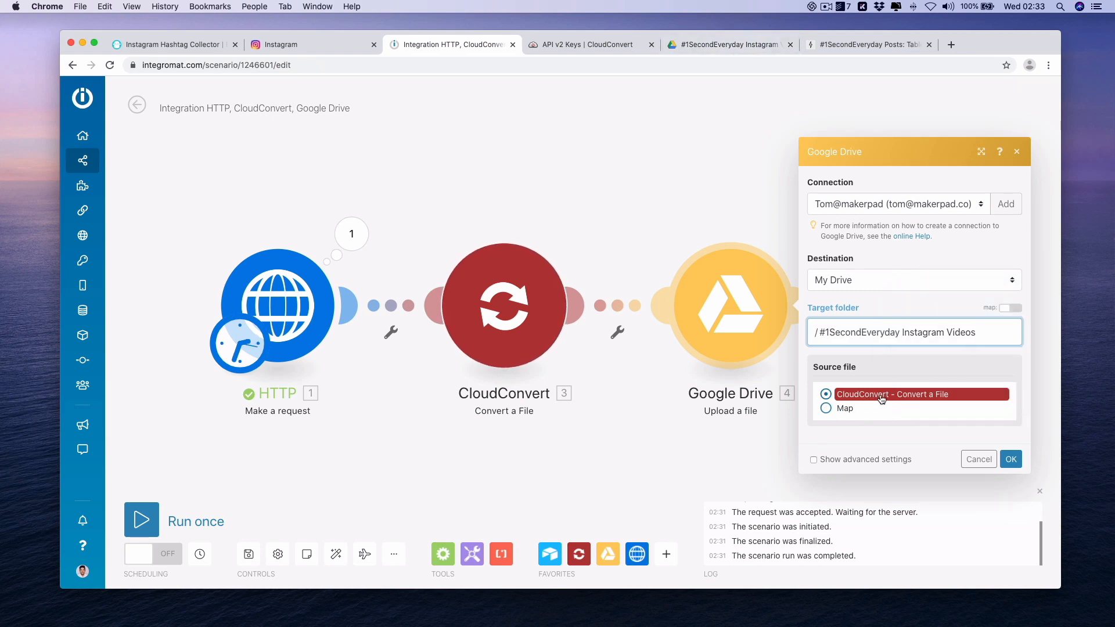
{"action": "left_click", "coordinate": [1011, 459]}
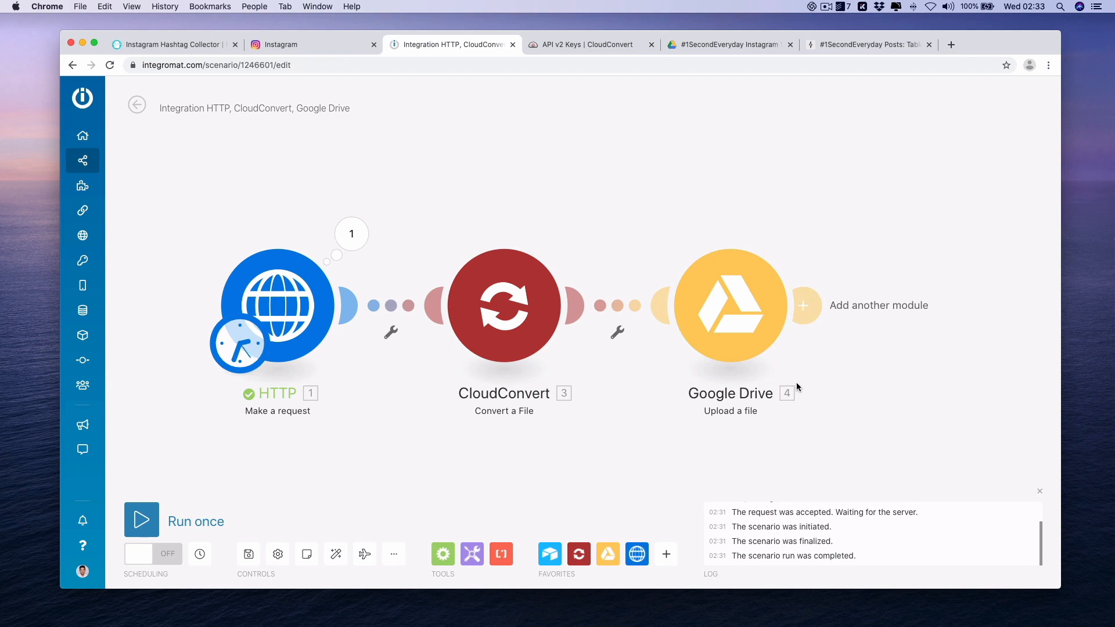
Run the whole scenario once and check the Google Drive module's output bundle.
{"action": "left_click", "coordinate": [129, 521]}
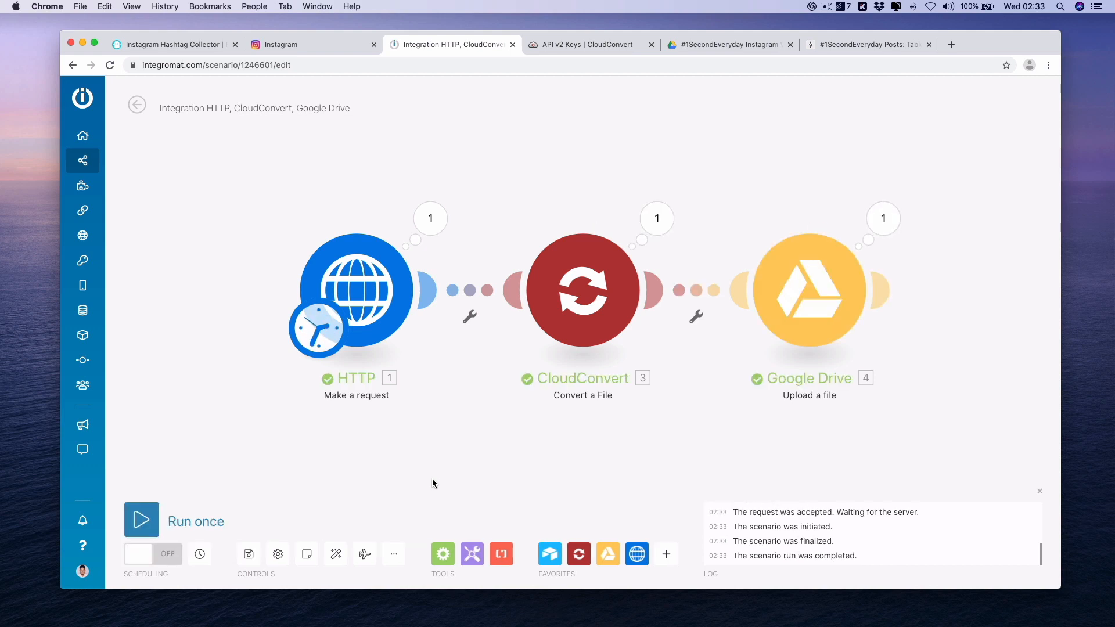
{"action": "left_click", "coordinate": [892, 218]}
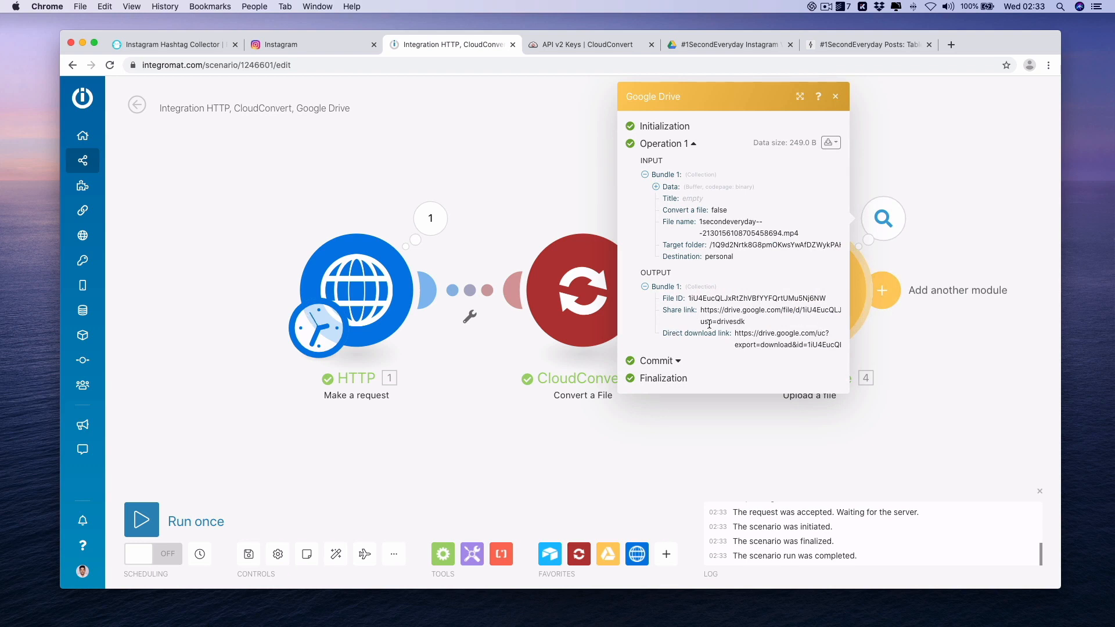
{"action": "left_click", "coordinate": [581, 159]}
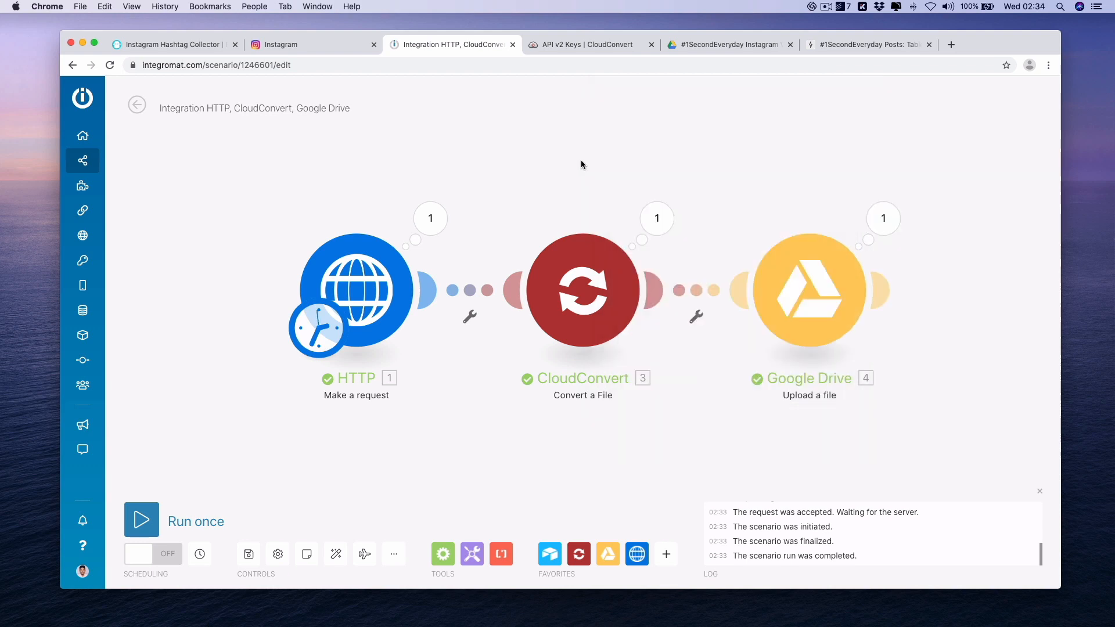
Add an Airtable module with the "Create a record" action after the Google Drive module.
{"action": "left_click_drag", "start_coordinate": [604, 155], "coordinate": [480, 160]}
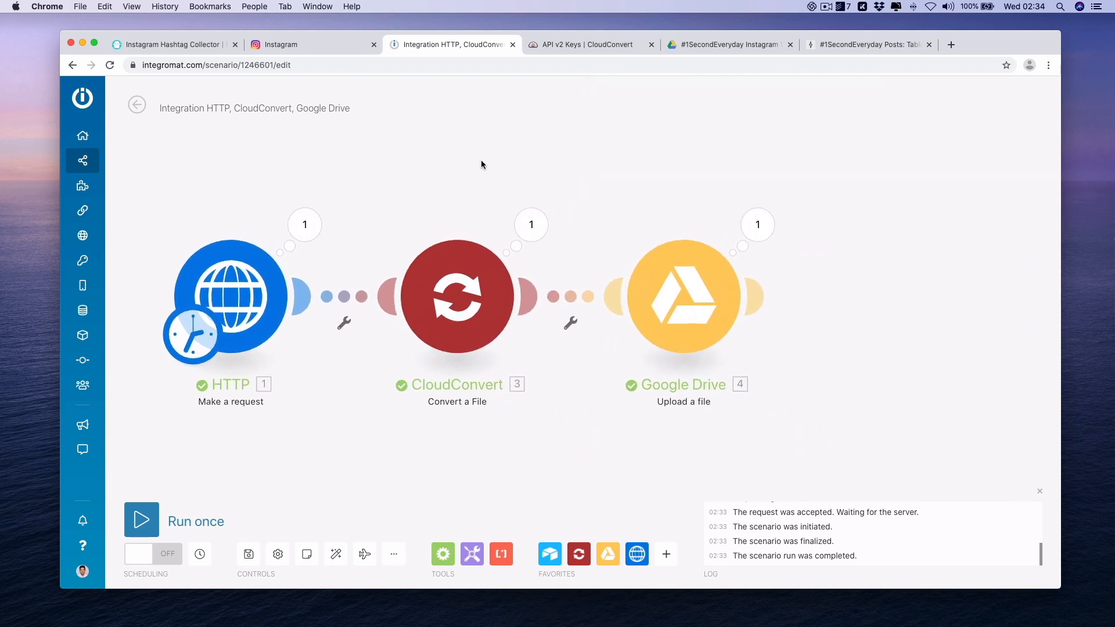
{"action": "left_click", "coordinate": [753, 299]}
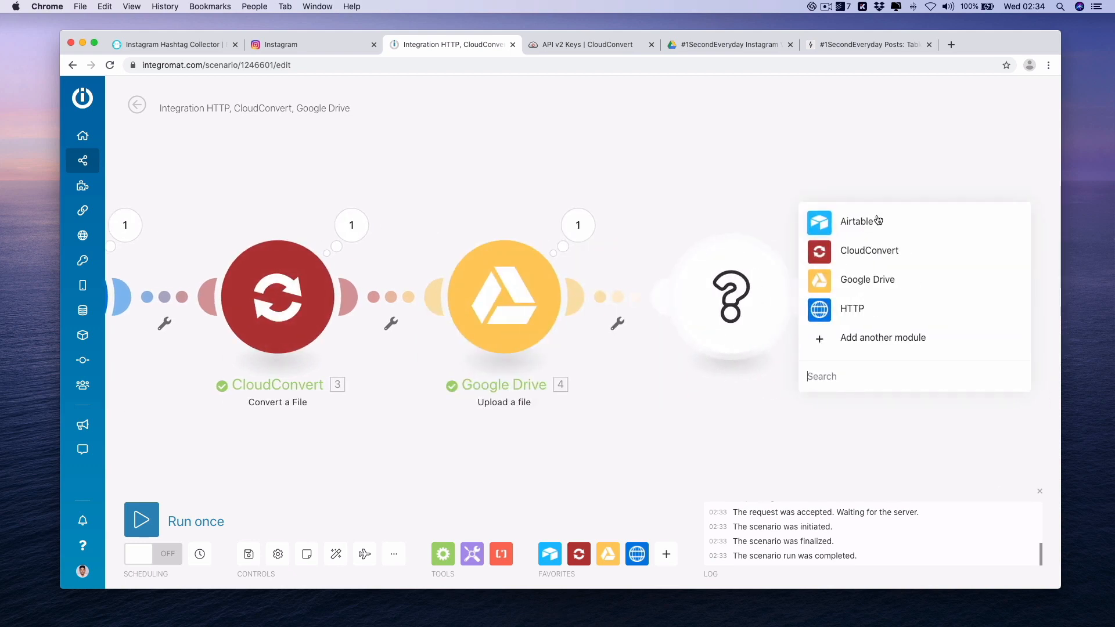
{"action": "left_click", "coordinate": [877, 221]}
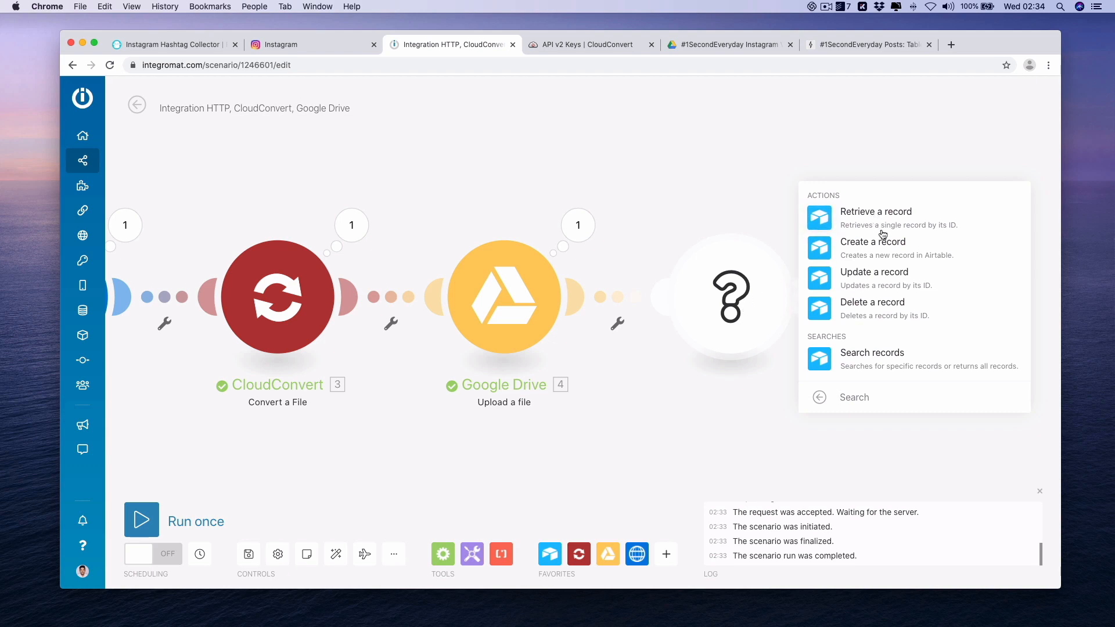
{"action": "left_click", "coordinate": [893, 247]}
Set the Airtable module's base to "#1SecondEveryday Posts" and its table to "#1SecondEveryday Posts".
{"action": "left_click", "coordinate": [906, 303]}
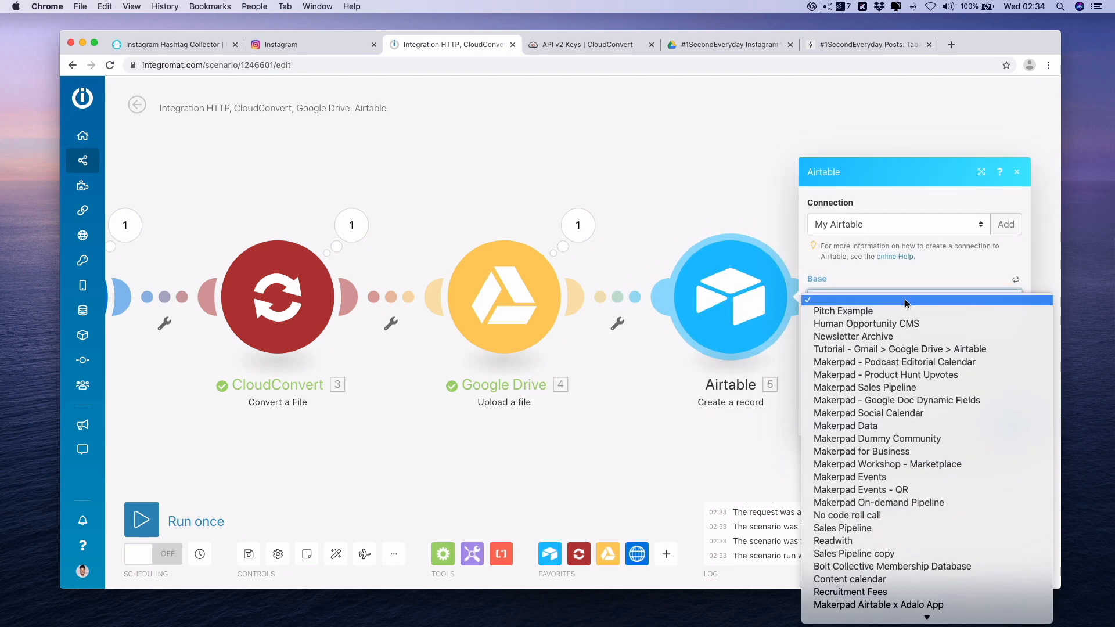
{"action": "left_click", "coordinate": [880, 45]}
{"action": "left_click", "coordinate": [879, 45]}
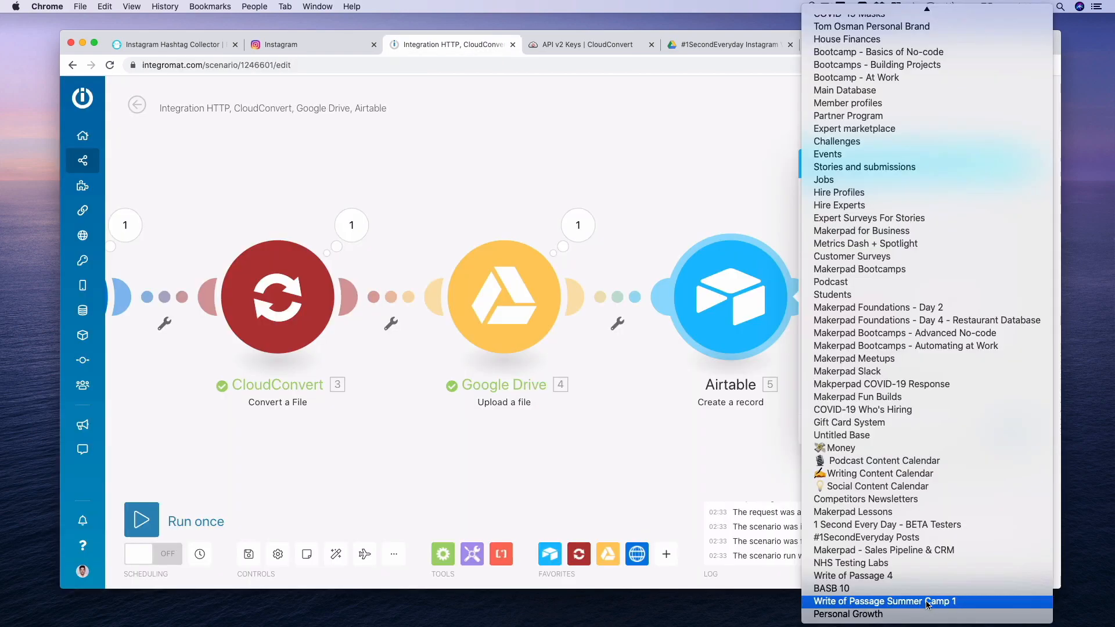
{"action": "left_click", "coordinate": [920, 544]}
{"action": "left_click", "coordinate": [909, 314]}
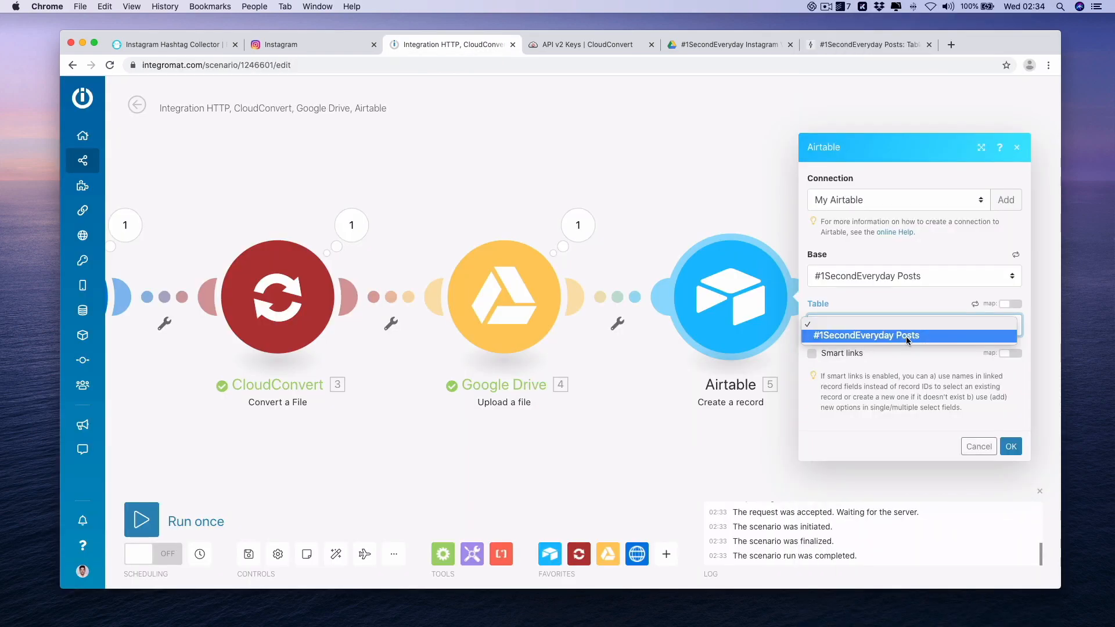
{"action": "left_click", "coordinate": [909, 341]}
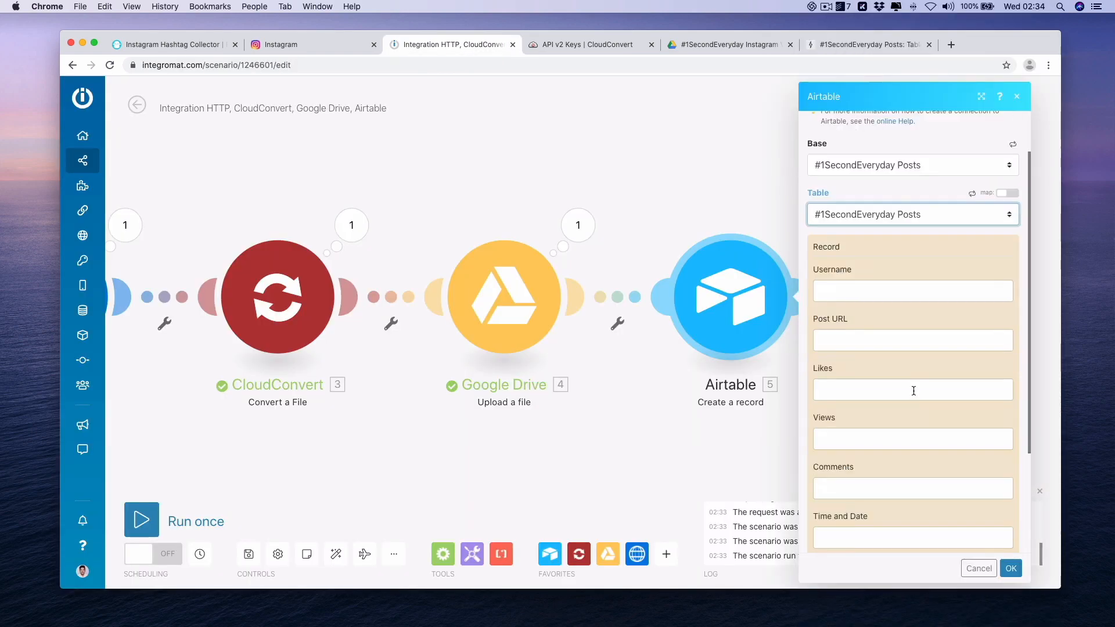
Map the record's Username to username and its Post URL to postUrl from the HTTP module's Data array.
{"action": "scroll", "coordinate": [913, 386], "scroll_direction": "down", "scroll_amount": 4}
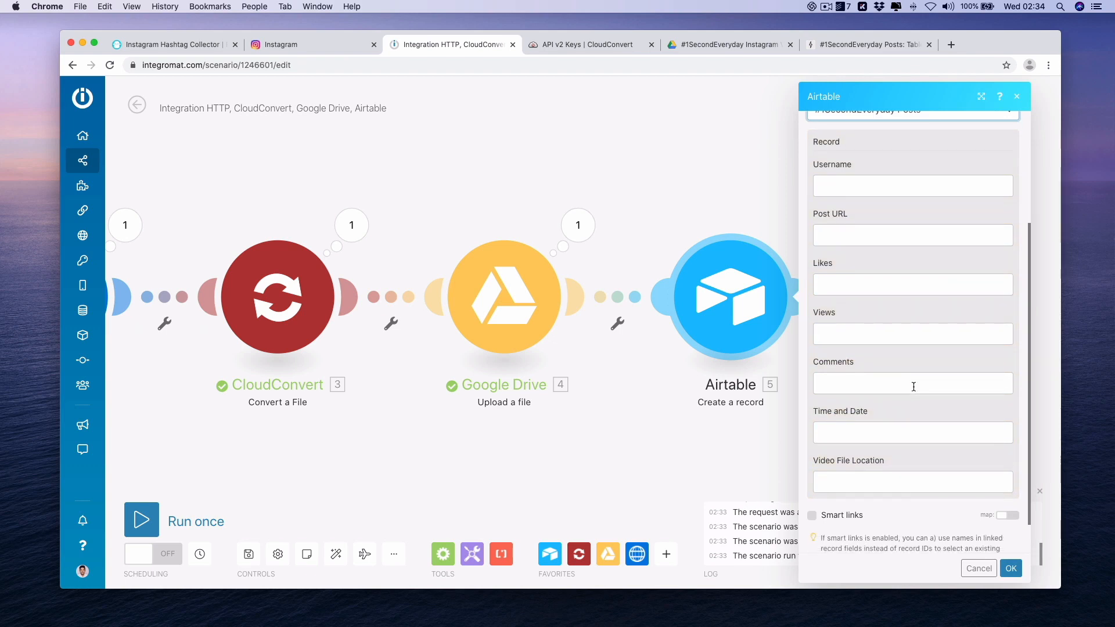
{"action": "scroll", "coordinate": [913, 386], "scroll_direction": "down", "scroll_amount": 1}
{"action": "left_click", "coordinate": [899, 167]}
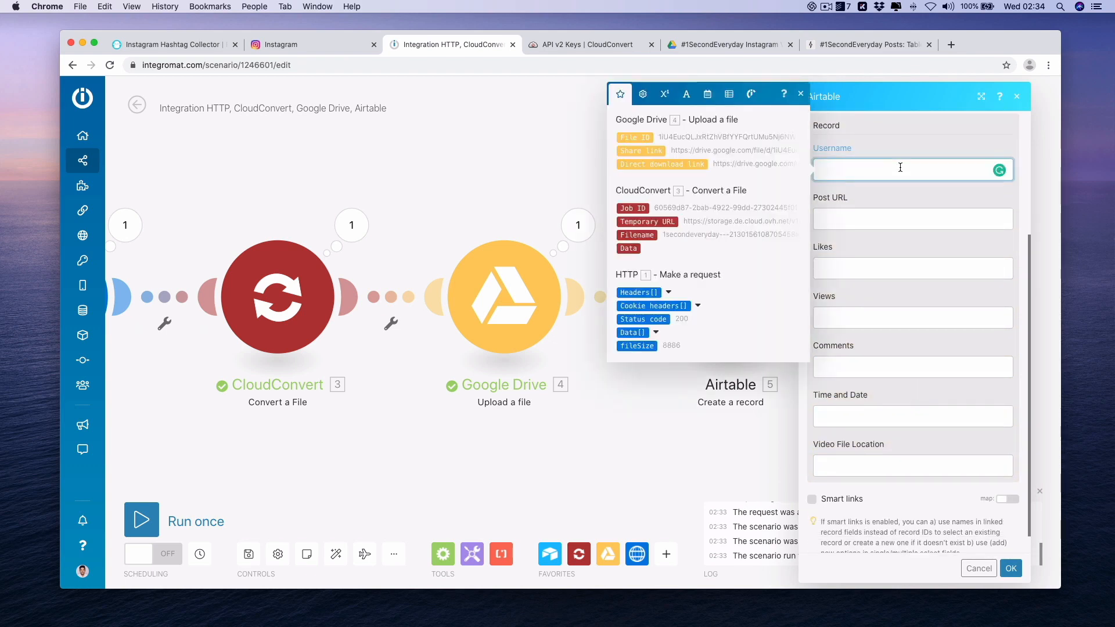
{"action": "left_click", "coordinate": [656, 333]}
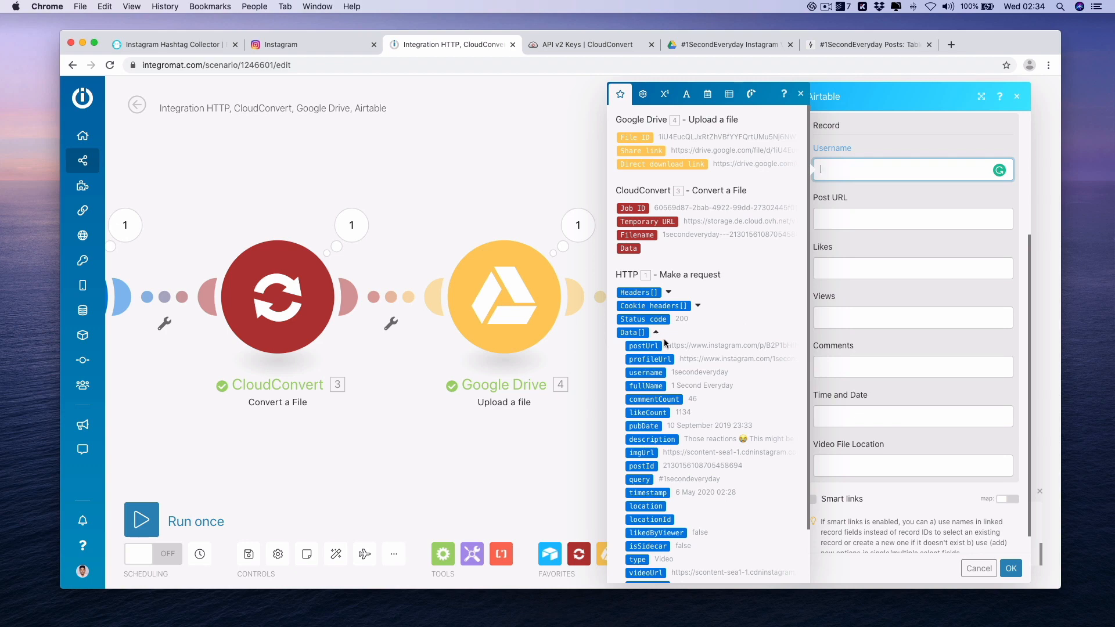
{"action": "left_click", "coordinate": [656, 372]}
{"action": "left_click", "coordinate": [864, 221]}
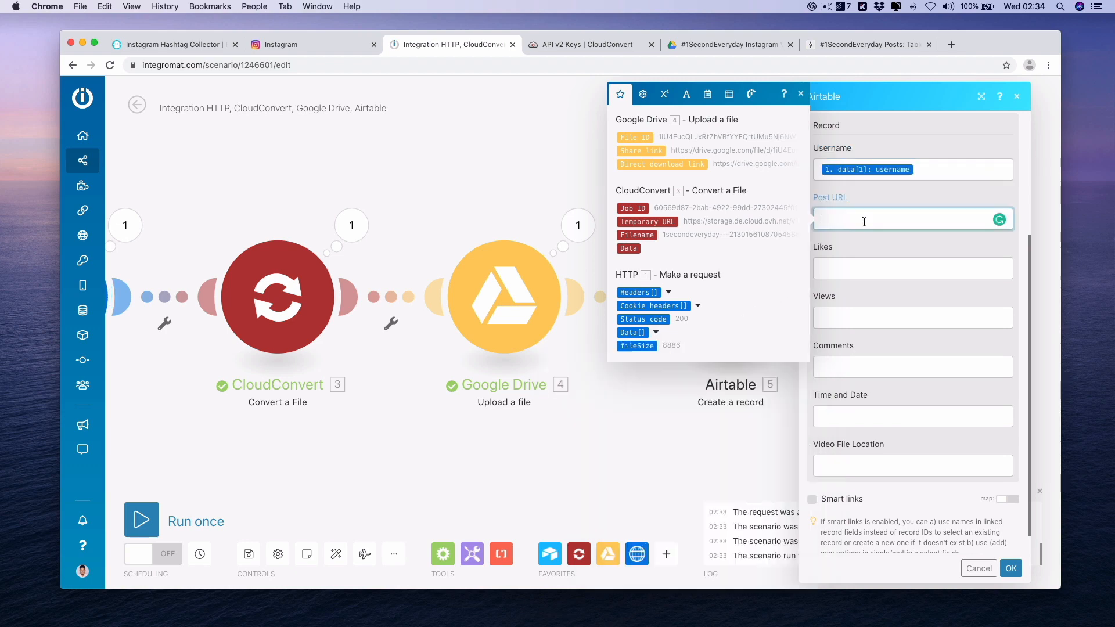
{"action": "left_click", "coordinate": [656, 332]}
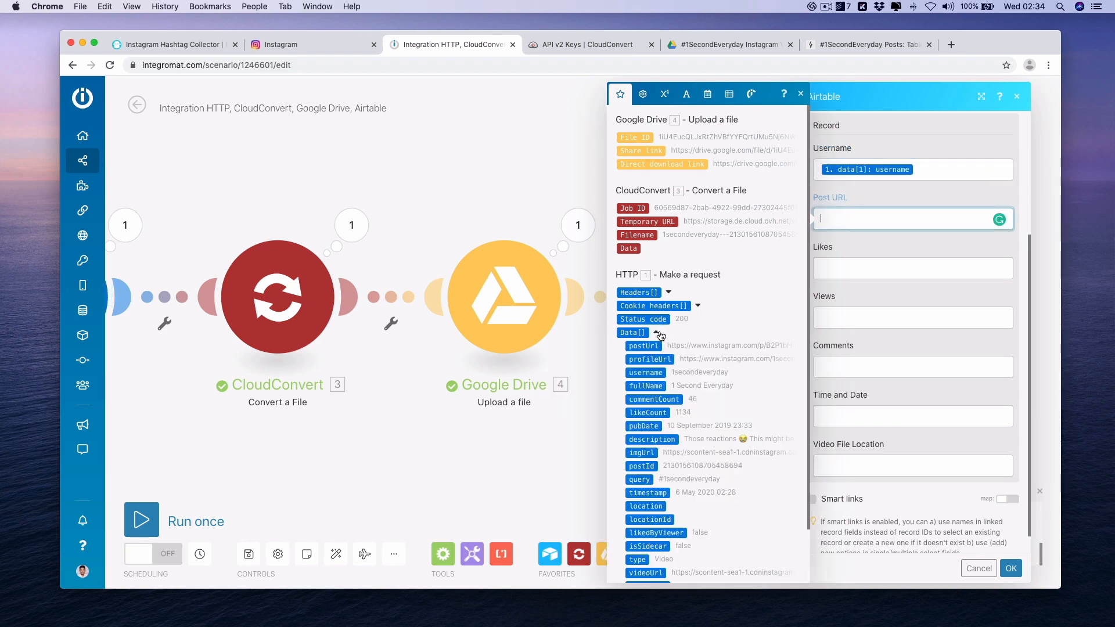
{"action": "left_click", "coordinate": [653, 346]}
Map the record's Likes to likeCount and its Views to viewCount from the HTTP module's Data array.
{"action": "left_click", "coordinate": [853, 268]}
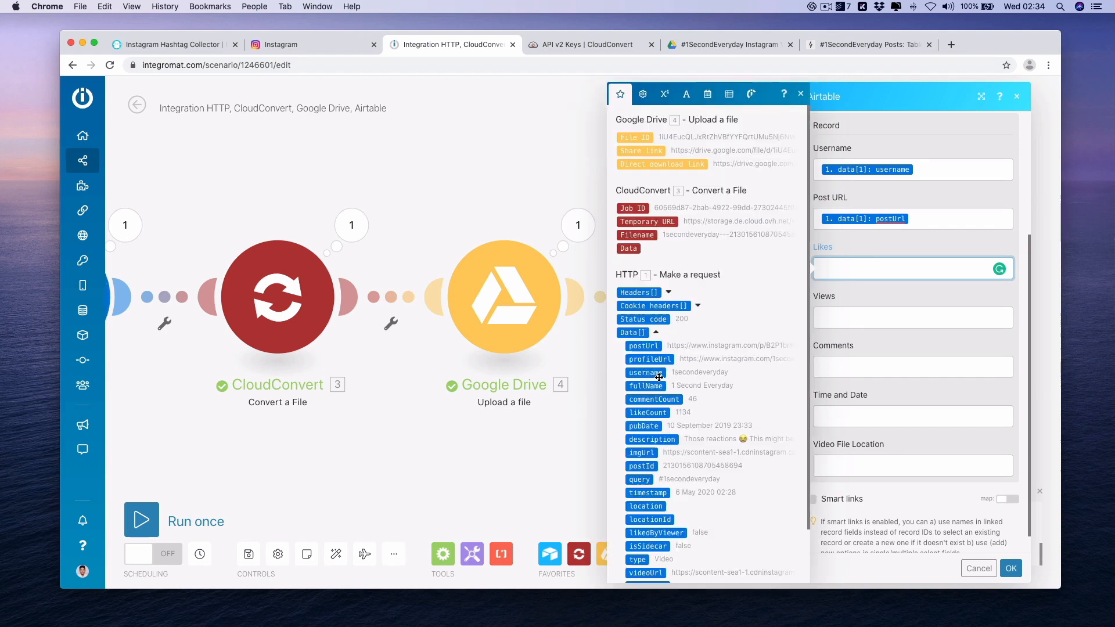
{"action": "left_click", "coordinate": [656, 379]}
{"action": "left_click", "coordinate": [647, 412]}
{"action": "left_click", "coordinate": [853, 317]}
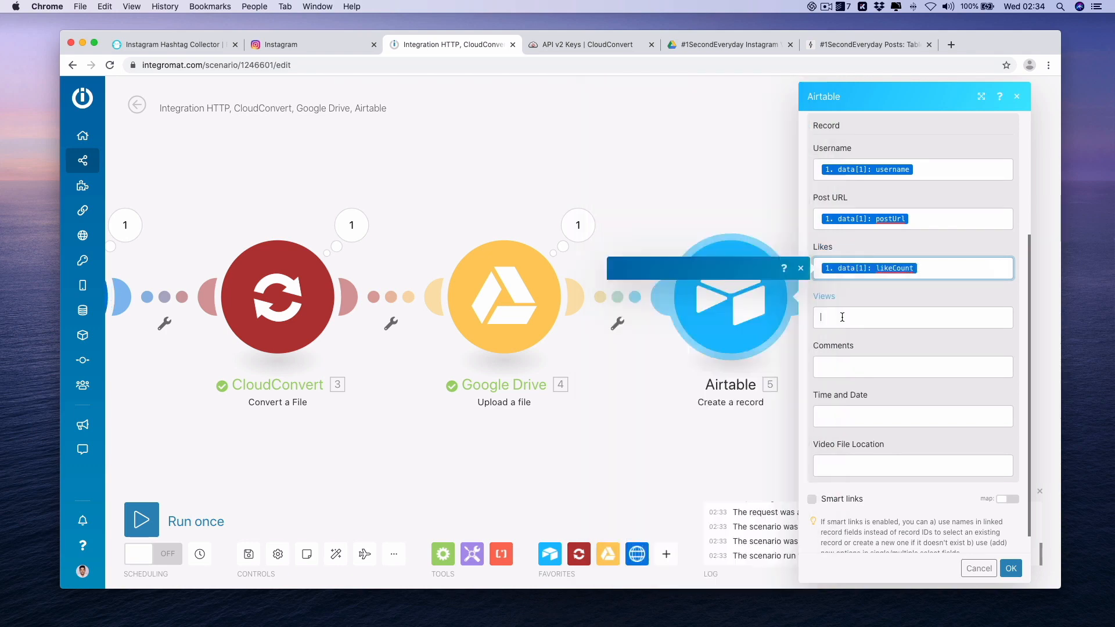
{"action": "left_click", "coordinate": [653, 430]}
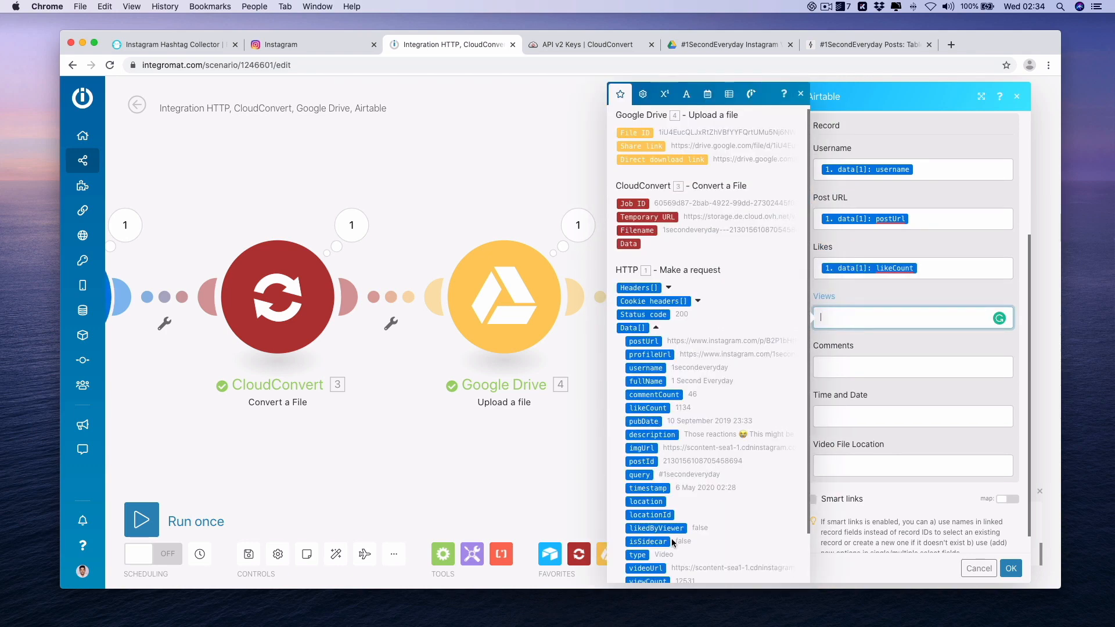
{"action": "scroll", "coordinate": [672, 543], "scroll_direction": "down", "scroll_amount": 3}
{"action": "left_click", "coordinate": [653, 561]}
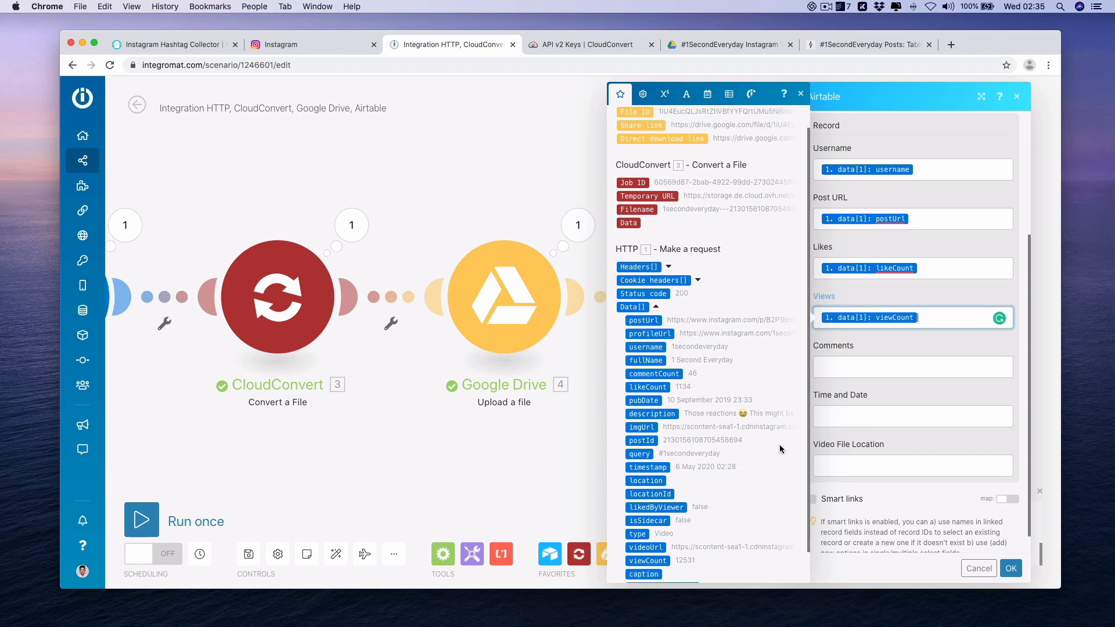
Map the record's Comments to commentCount and its Time and Date to pubDate from the HTTP module's Data array.
{"action": "left_click", "coordinate": [846, 372]}
{"action": "left_click", "coordinate": [655, 477]}
{"action": "left_click", "coordinate": [653, 544]}
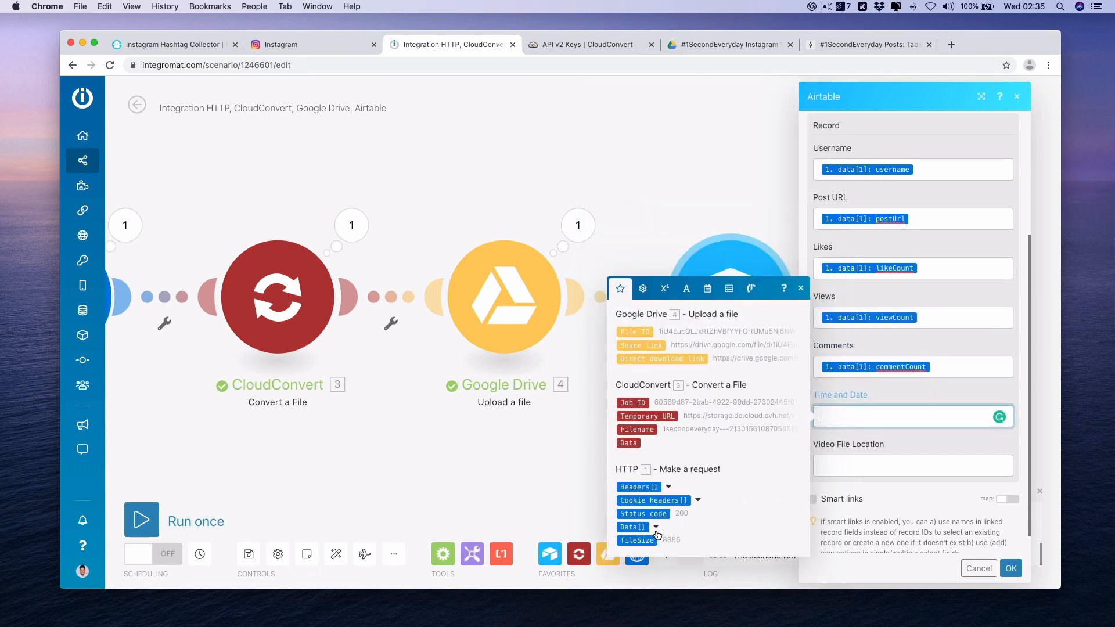
{"action": "scroll", "coordinate": [666, 530], "scroll_direction": "down", "scroll_amount": 2}
{"action": "left_click", "coordinate": [643, 366]}
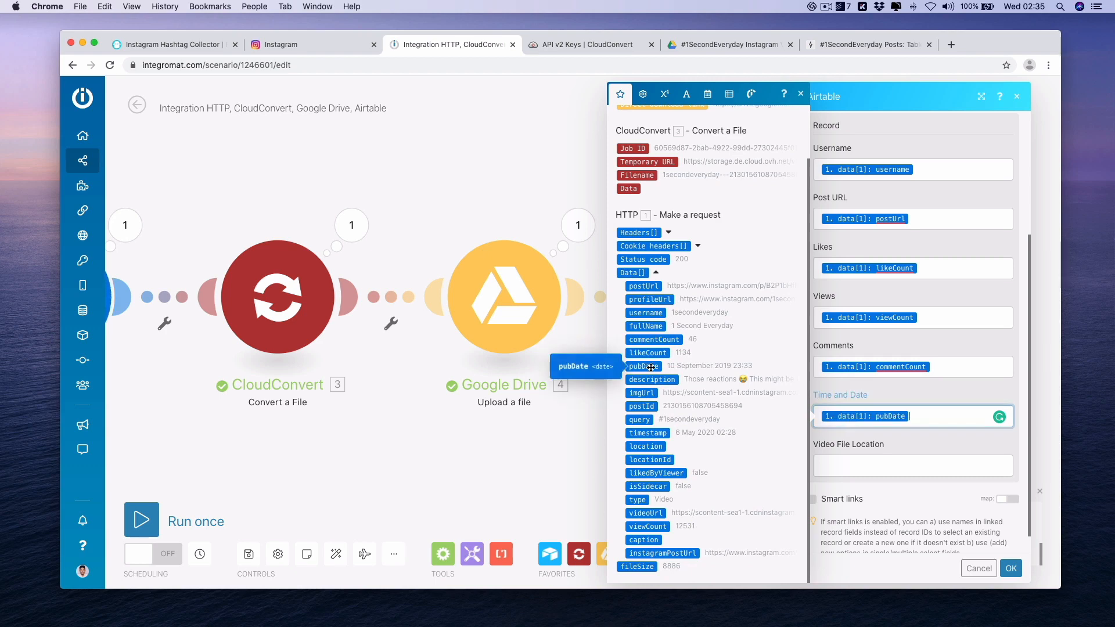
Map Video File Location to Google Drive's Direct download link and confirm the Airtable module.
{"action": "left_click", "coordinate": [891, 470]}
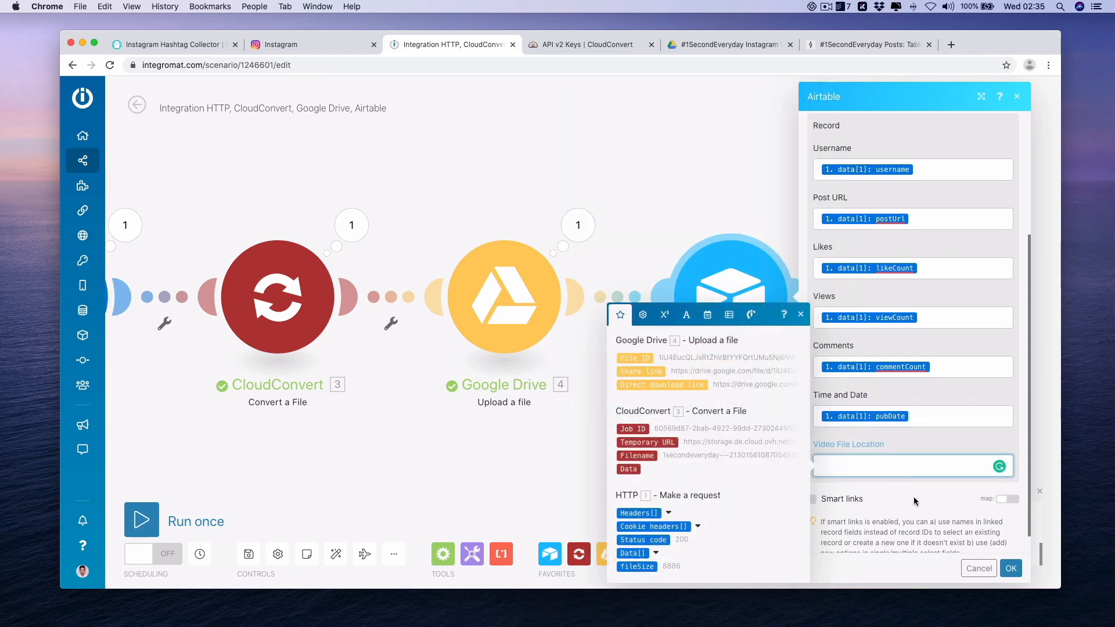
{"action": "left_click", "coordinate": [660, 386]}
{"action": "left_click", "coordinate": [1012, 570]}
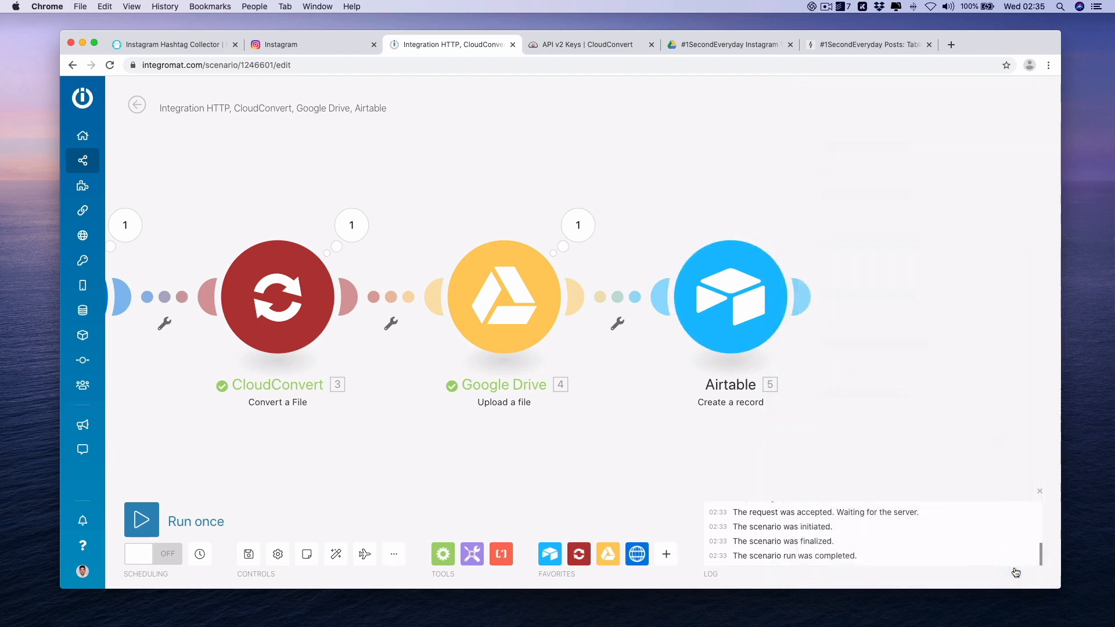
Run only the Airtable module to test the record creation.
{"action": "right_click", "coordinate": [730, 290]}
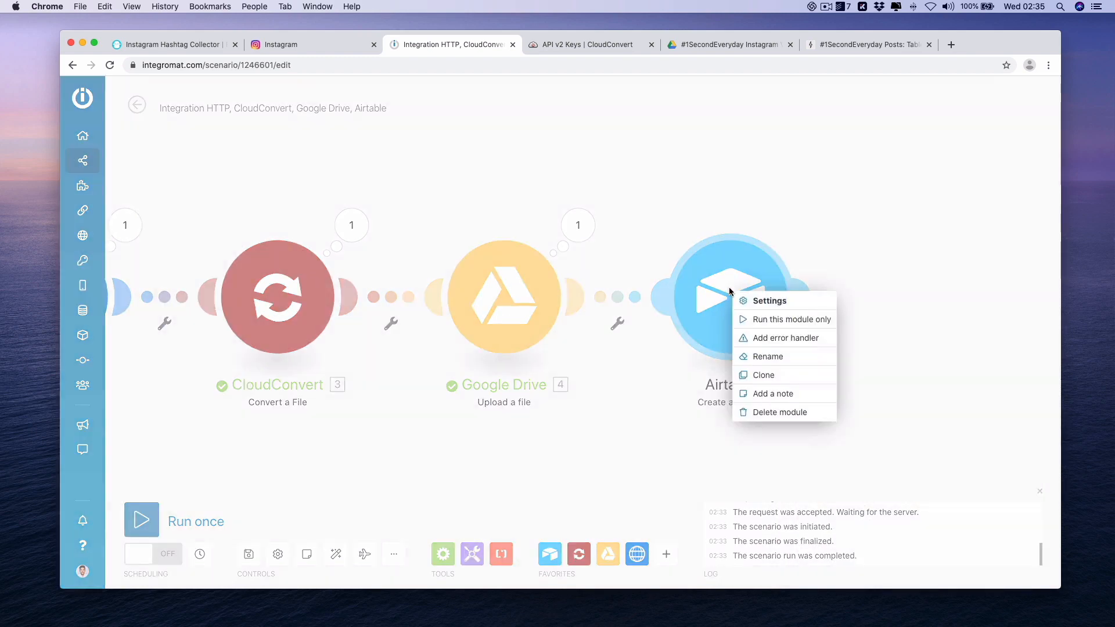
{"action": "left_click", "coordinate": [745, 319]}
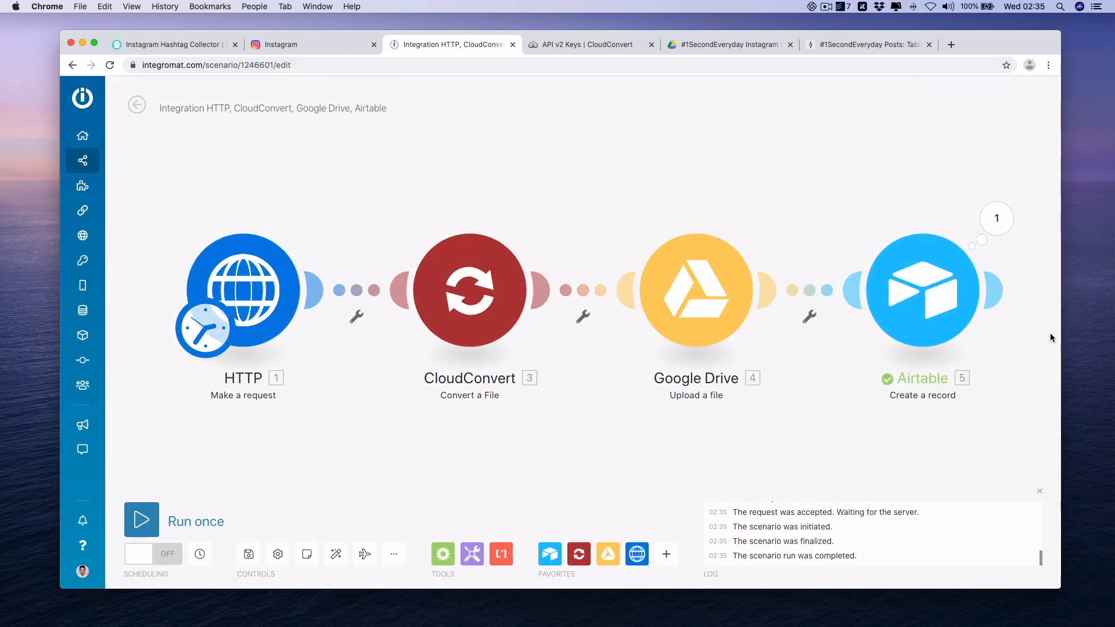
Run the whole scenario once and inspect the results of the Airtable and HTTP modules.
{"action": "left_click", "coordinate": [133, 517]}
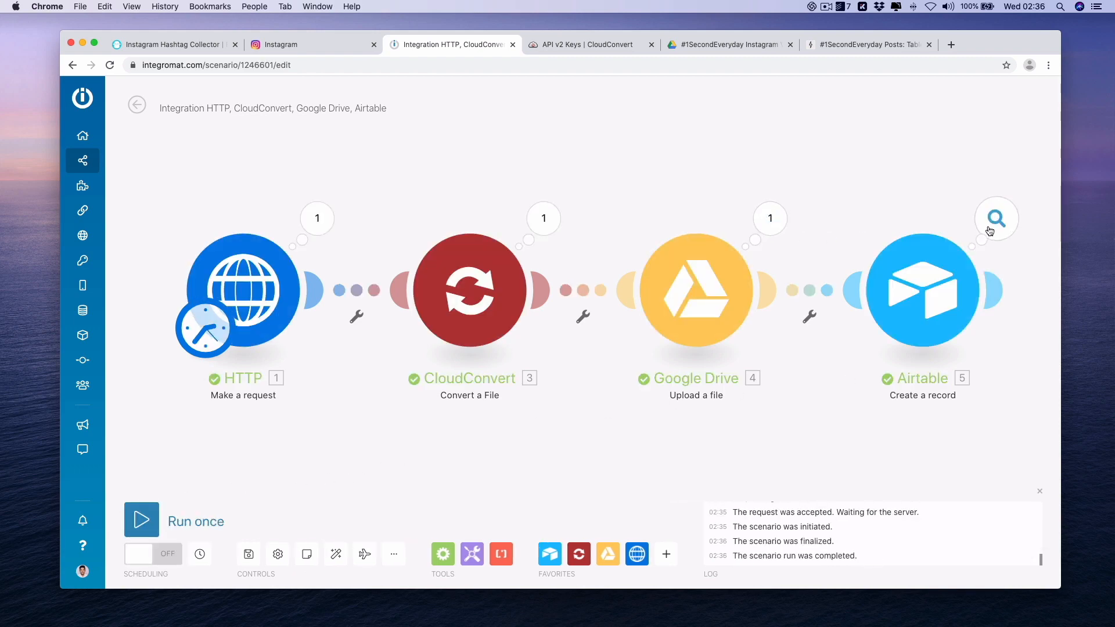
{"action": "left_click", "coordinate": [989, 230]}
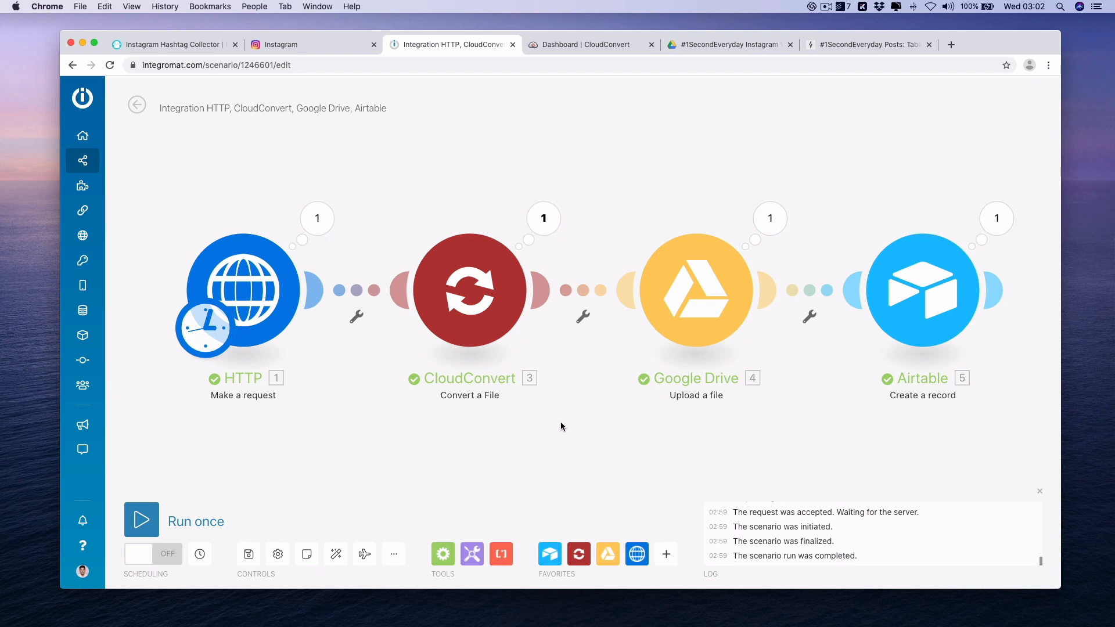
{"action": "left_click", "coordinate": [325, 221]}
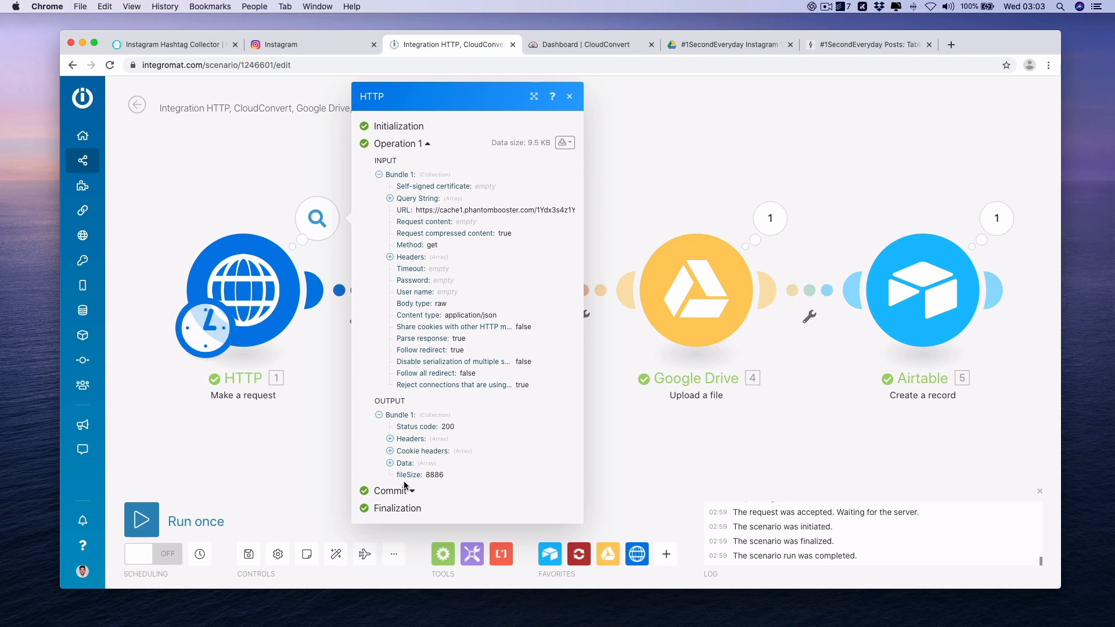
{"action": "left_click", "coordinate": [628, 451]}
Insert a Flow Control Iterator between the HTTP and CloudConvert modules and auto-align the scenario.
{"action": "left_click", "coordinate": [442, 561]}
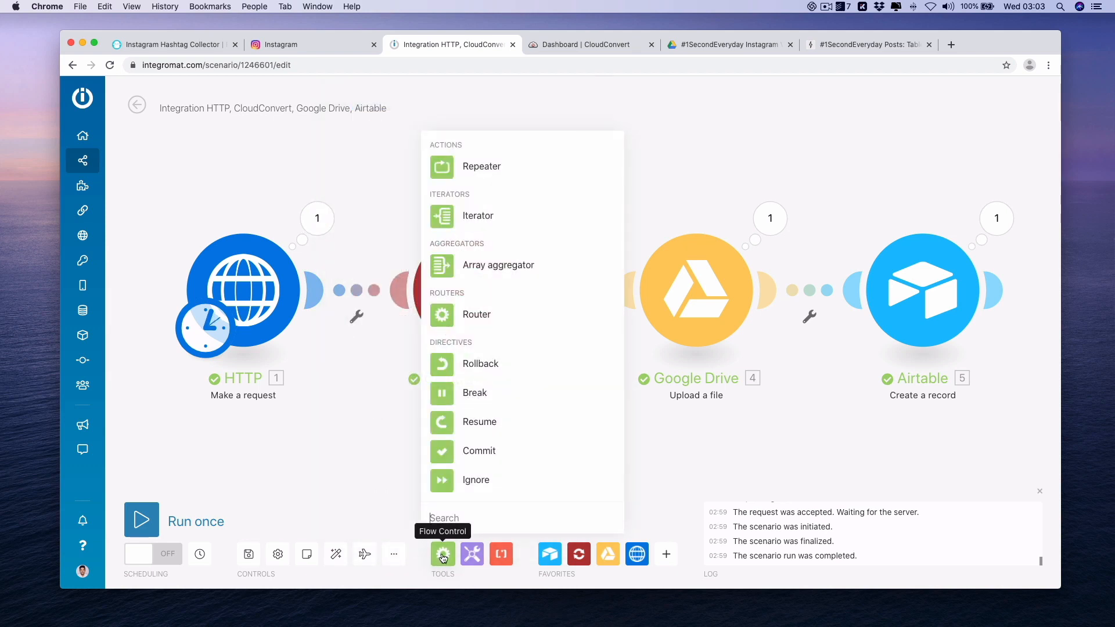
{"action": "left_click", "coordinate": [522, 215]}
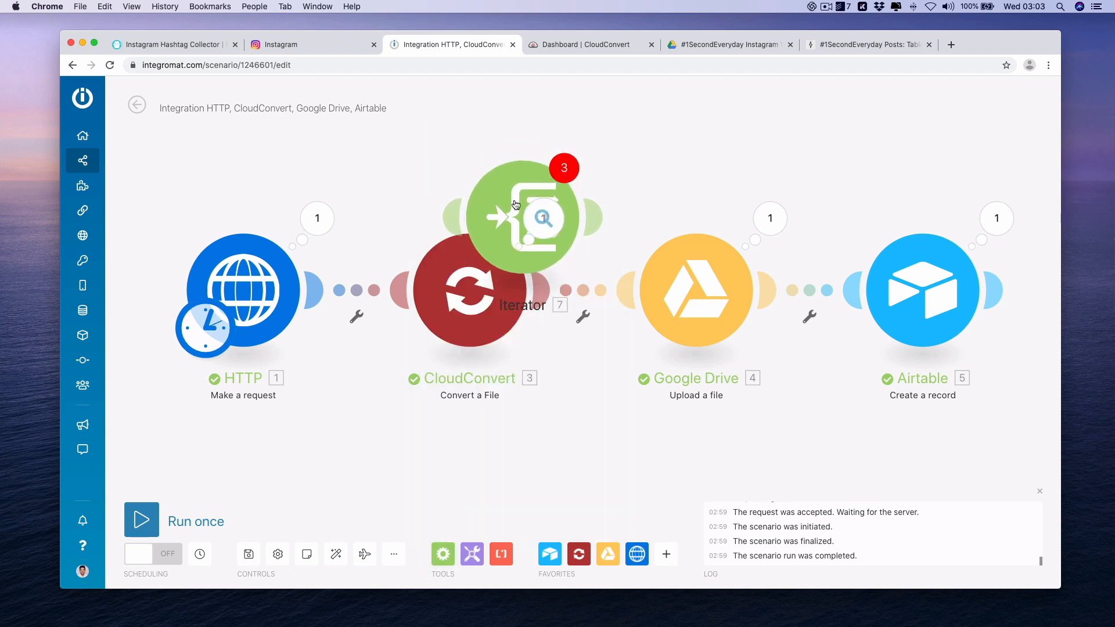
{"action": "left_click_drag", "start_coordinate": [513, 198], "coordinate": [362, 281]}
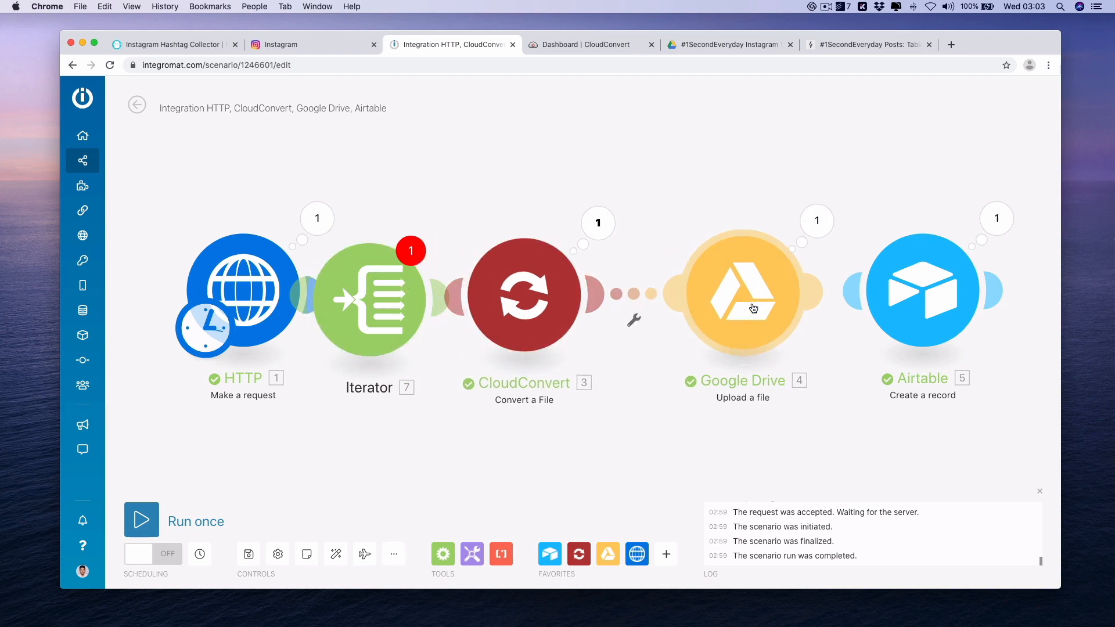
{"action": "left_click", "coordinate": [335, 555]}
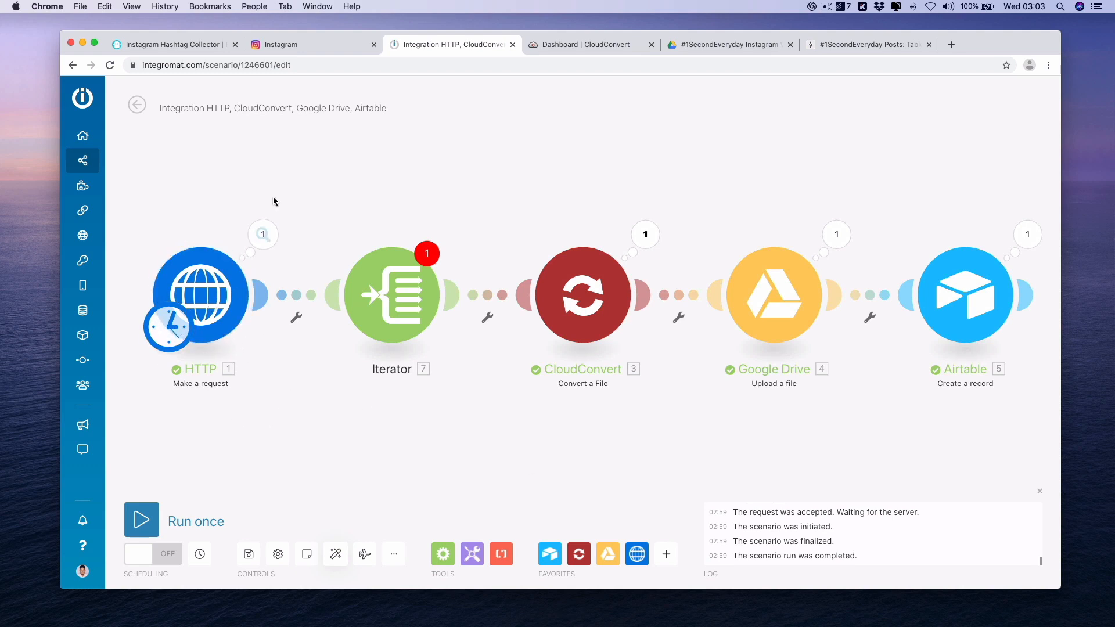
Examine the collections inside the Data array of the HTTP module's output bundle.
{"action": "left_click", "coordinate": [262, 234]}
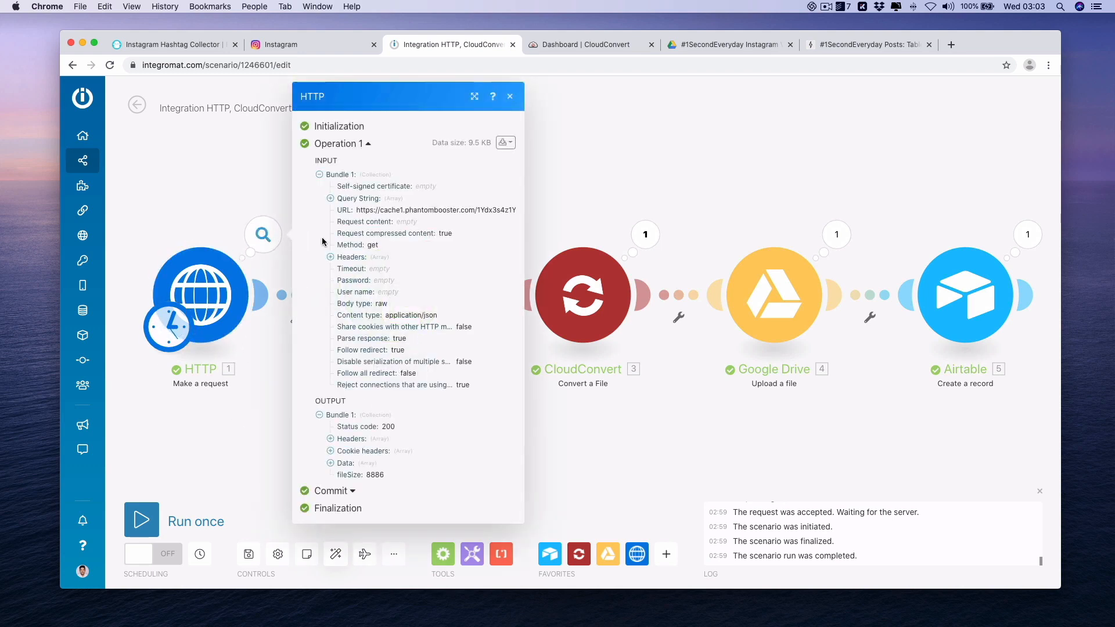
{"action": "left_click", "coordinate": [330, 464]}
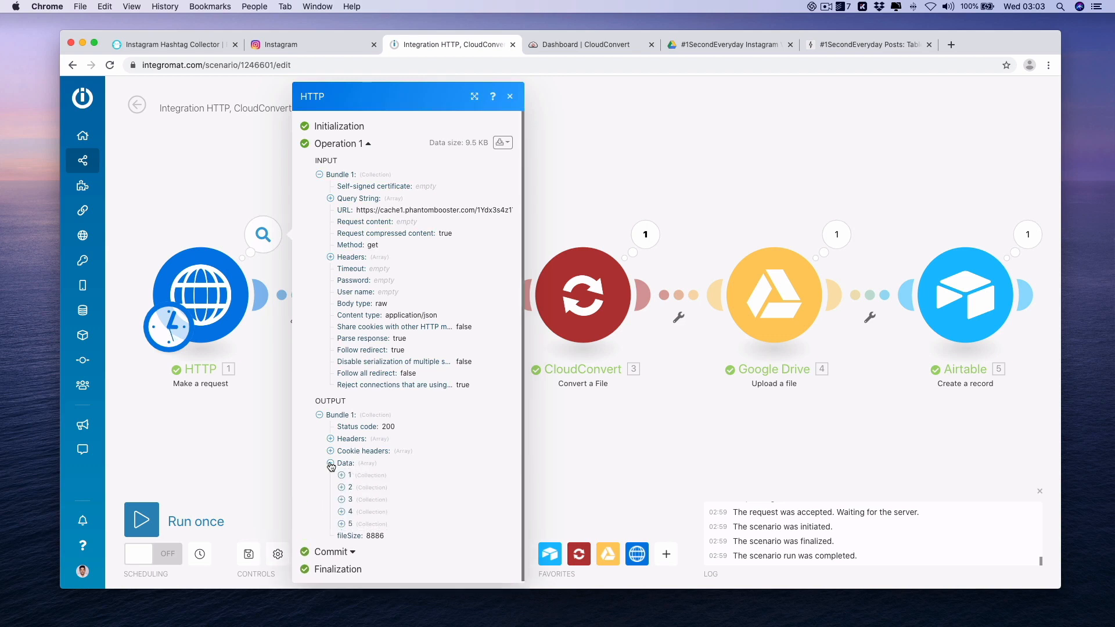
{"action": "left_click", "coordinate": [330, 464]}
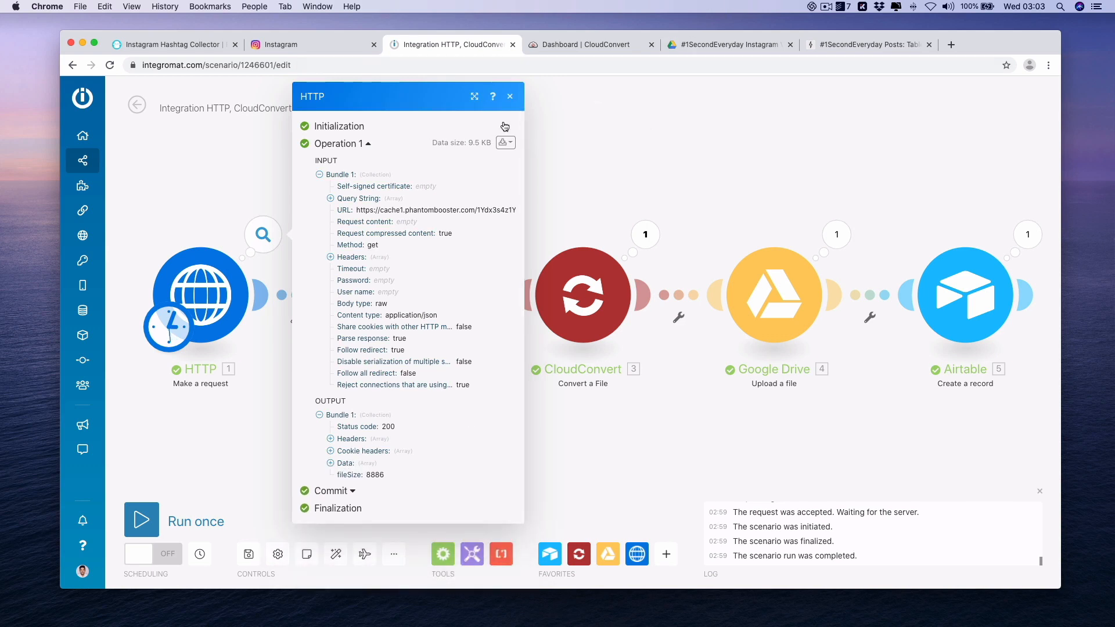
{"action": "left_click", "coordinate": [510, 100]}
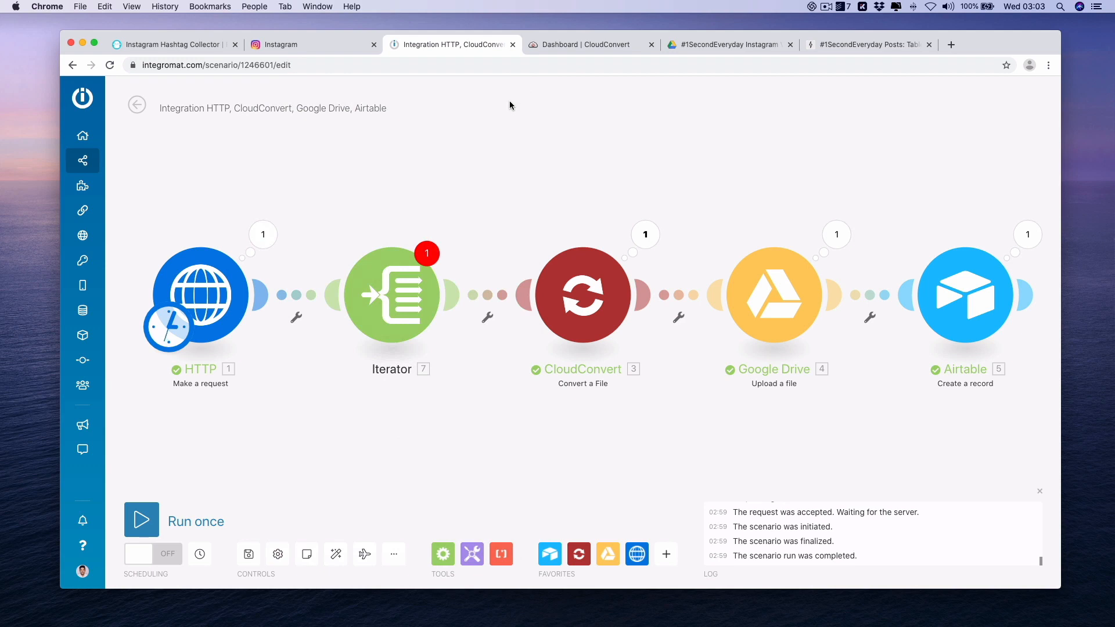
Set the Iterator module's array to the Data[] output of the HTTP module.
{"action": "left_click", "coordinate": [401, 305]}
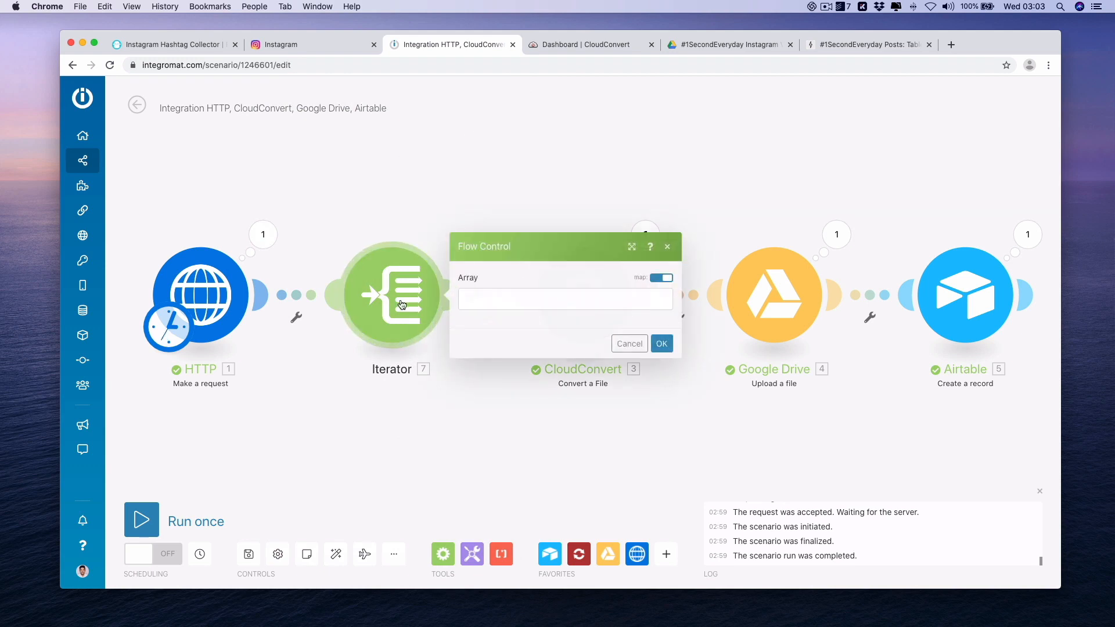
{"action": "left_click", "coordinate": [478, 299]}
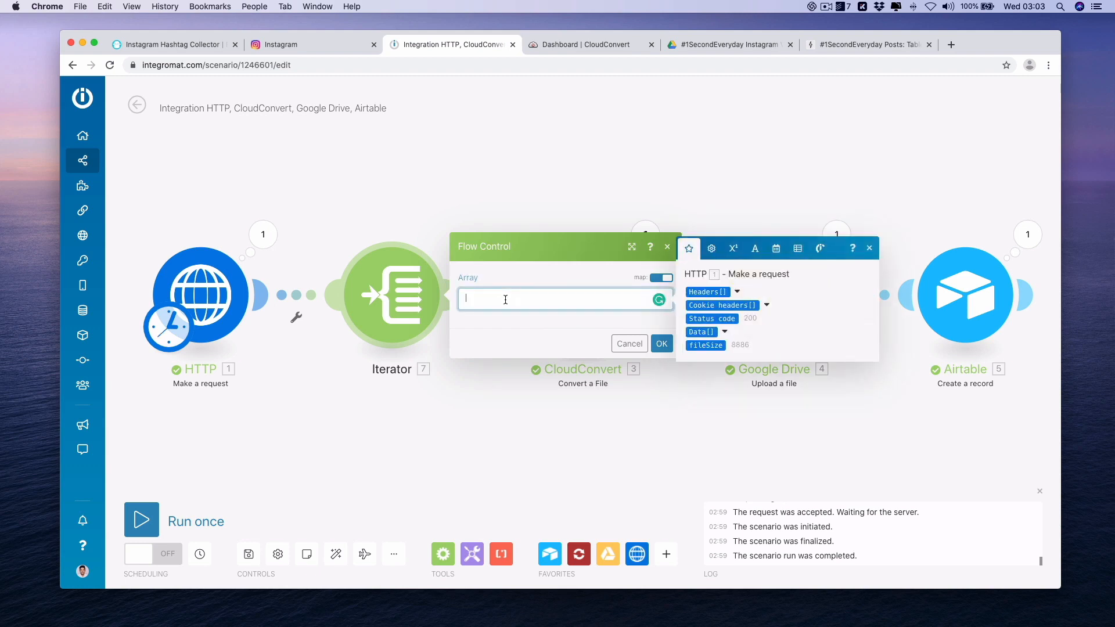
{"action": "left_click", "coordinate": [701, 333]}
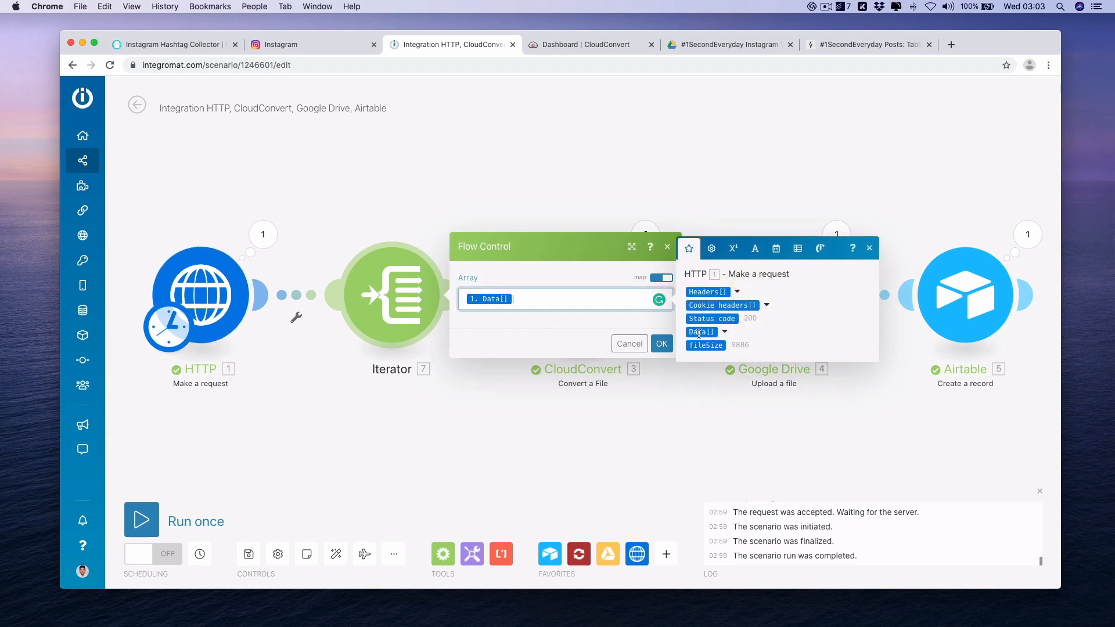
{"action": "left_click", "coordinate": [663, 345]}
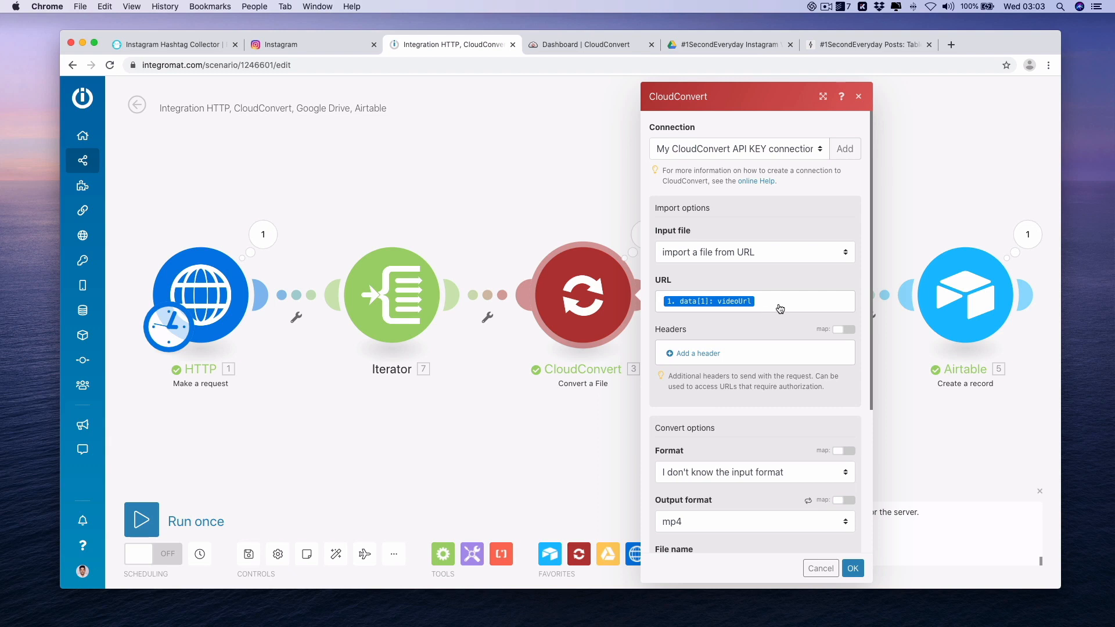
Replace the CloudConvert module's import URL with the Iterator's videoUrl, and confirm the Google Drive upload with CloudConvert as its source file.
{"action": "left_click", "coordinate": [781, 307]}
{"action": "key", "text": "BackSpace"}
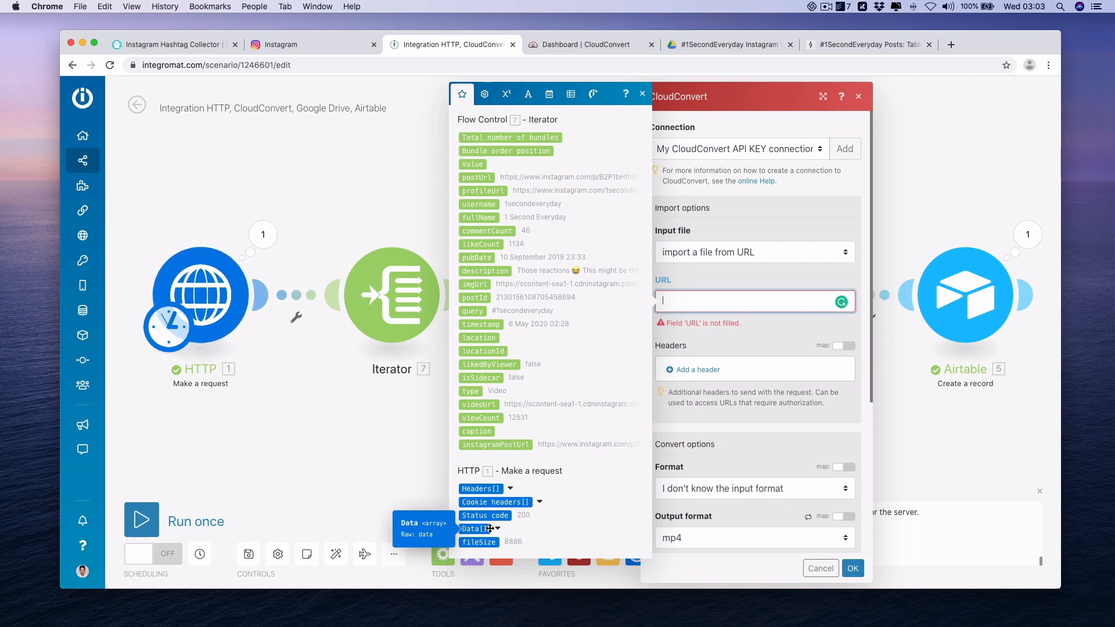
{"action": "left_click", "coordinate": [493, 404]}
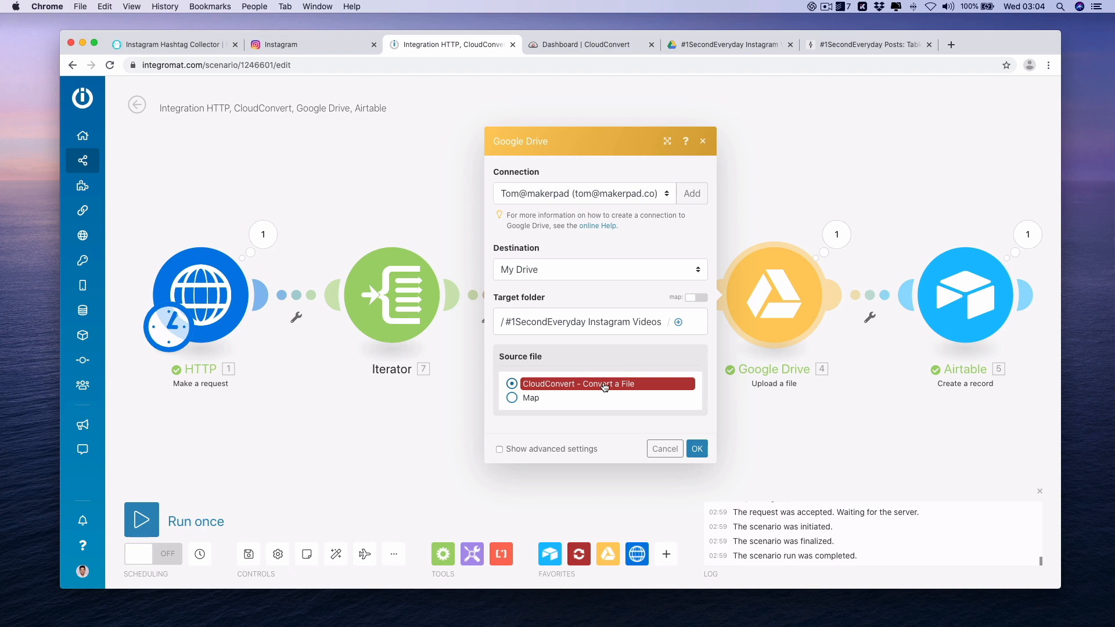
{"action": "left_click", "coordinate": [697, 449]}
Remap the Airtable record's Username and Post URL fields to the Iterator's username and postUrl values.
{"action": "left_click", "coordinate": [979, 299]}
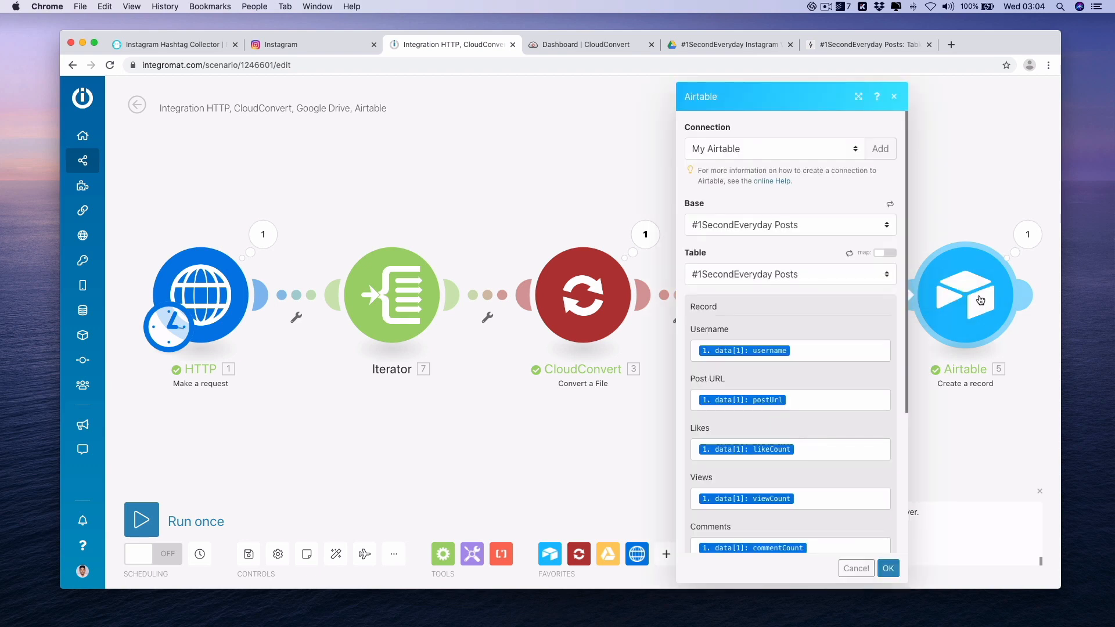
{"action": "left_click_drag", "start_coordinate": [908, 314], "coordinate": [907, 419]}
{"action": "left_click", "coordinate": [830, 188]}
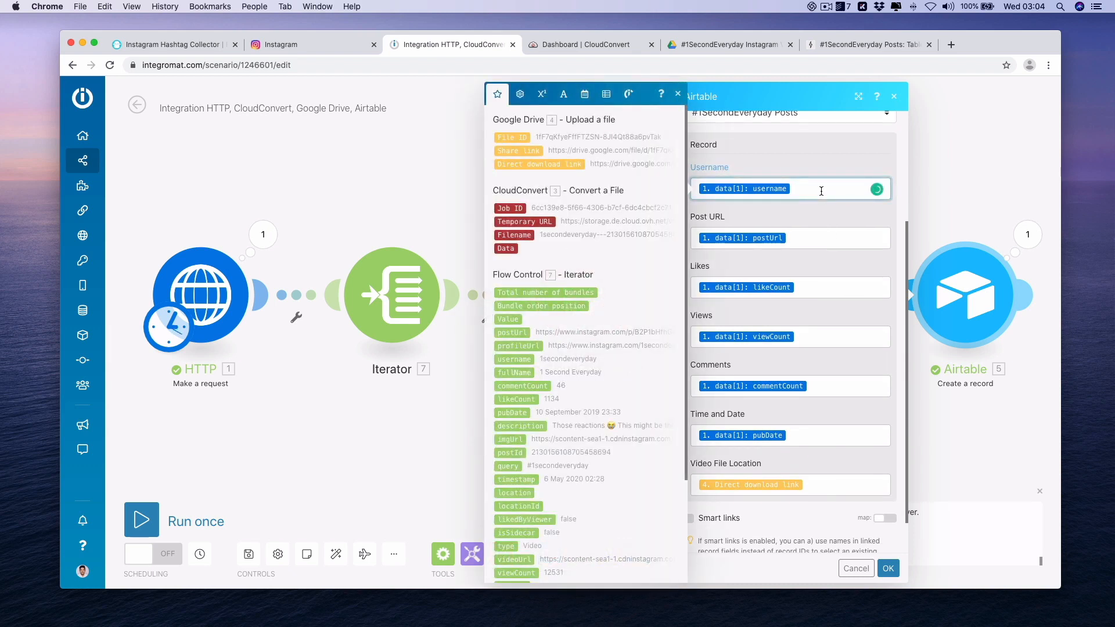
{"action": "key", "text": "BackSpace"}
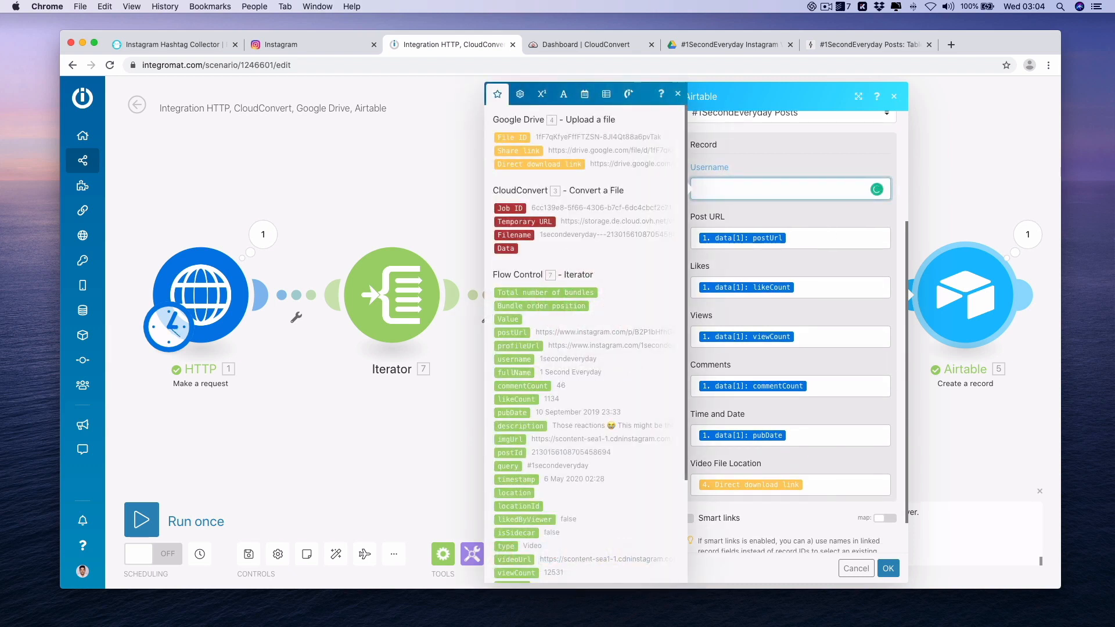
{"action": "left_click", "coordinate": [517, 359]}
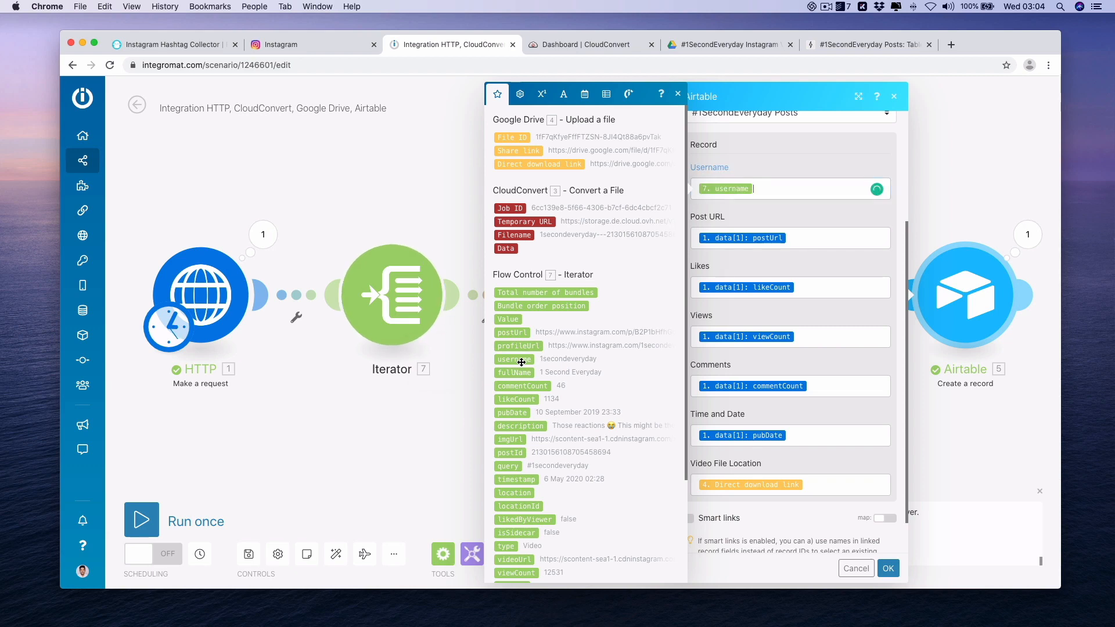
{"action": "left_click", "coordinate": [823, 235]}
{"action": "key", "text": "BackSpace"}
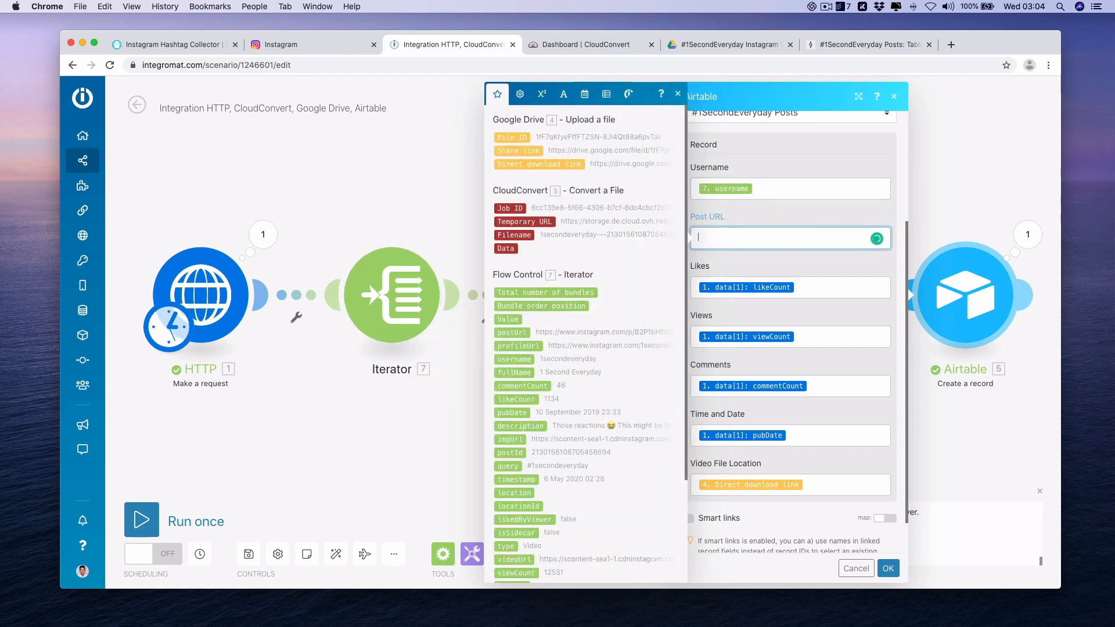
{"action": "left_click", "coordinate": [512, 332]}
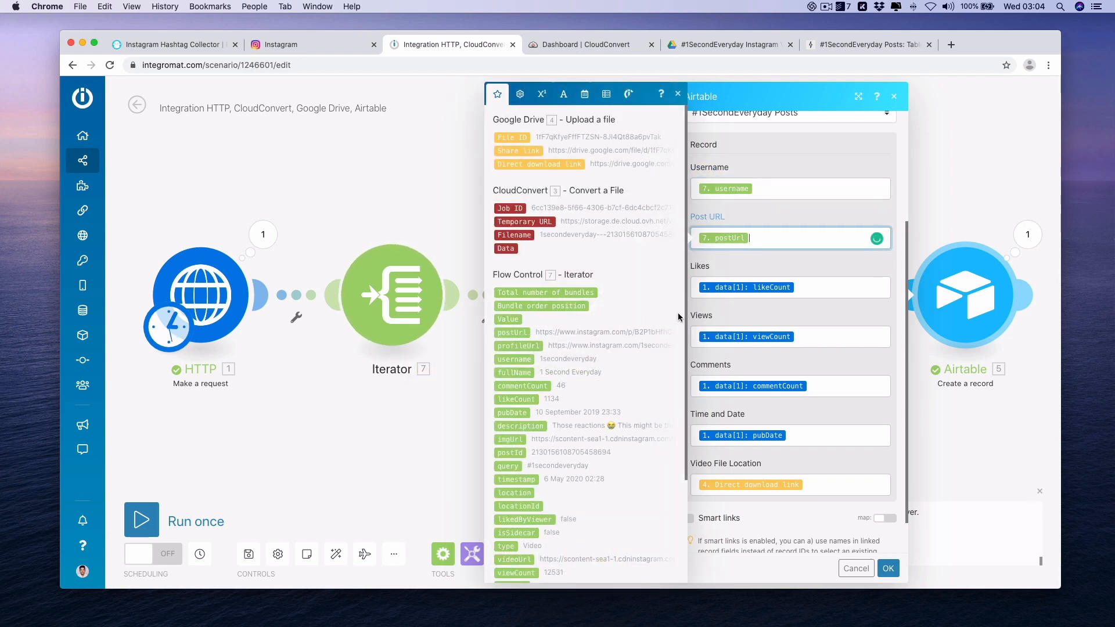
Remap the Airtable record's Likes and Views fields to the Iterator's likeCount and viewCount values.
{"action": "left_click", "coordinate": [761, 287]}
{"action": "key", "text": "BackSpace"}
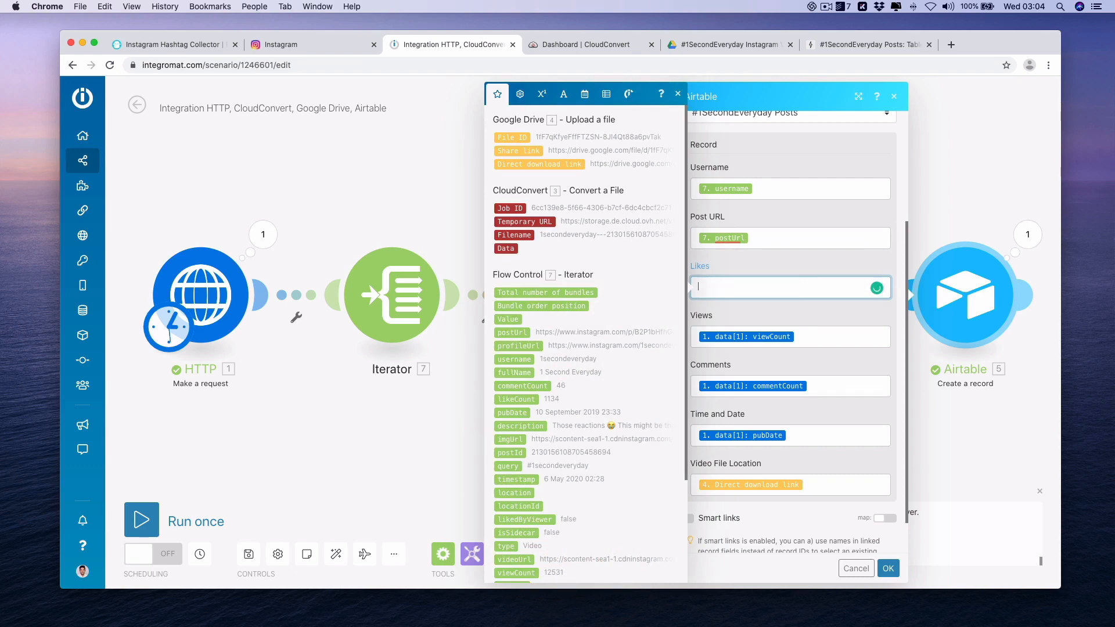
{"action": "left_click", "coordinate": [516, 398]}
{"action": "left_click", "coordinate": [825, 335]}
{"action": "key", "text": "BackSpace"}
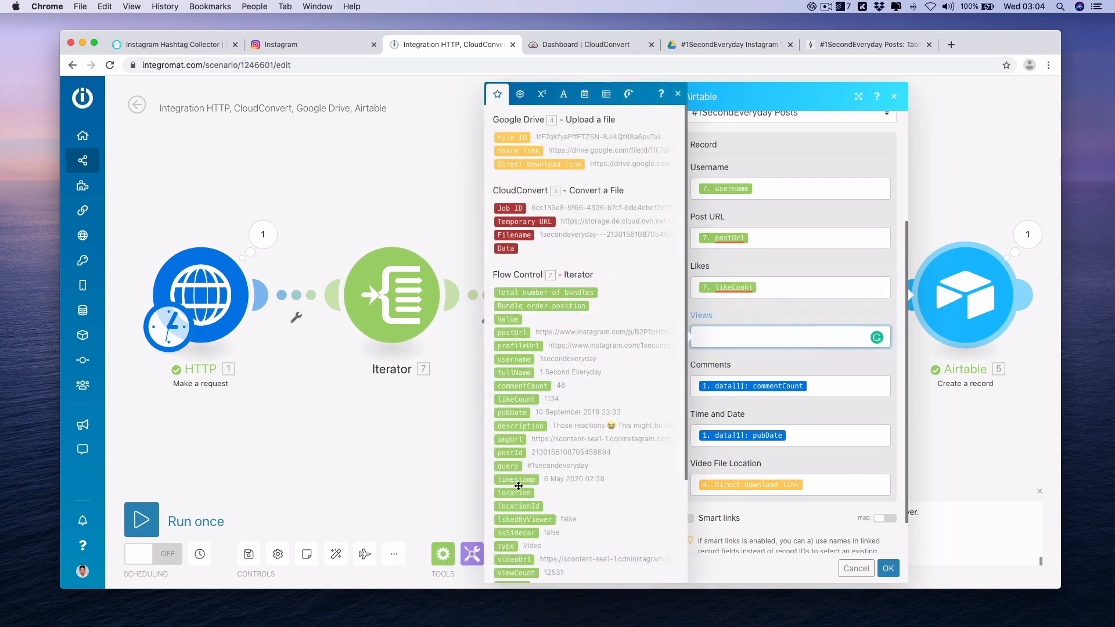
{"action": "left_click", "coordinate": [520, 574]}
Remap the Airtable record's Comments and Time and Date fields to the Iterator's commentCount and pubDate, and save the module.
{"action": "left_click", "coordinate": [825, 386]}
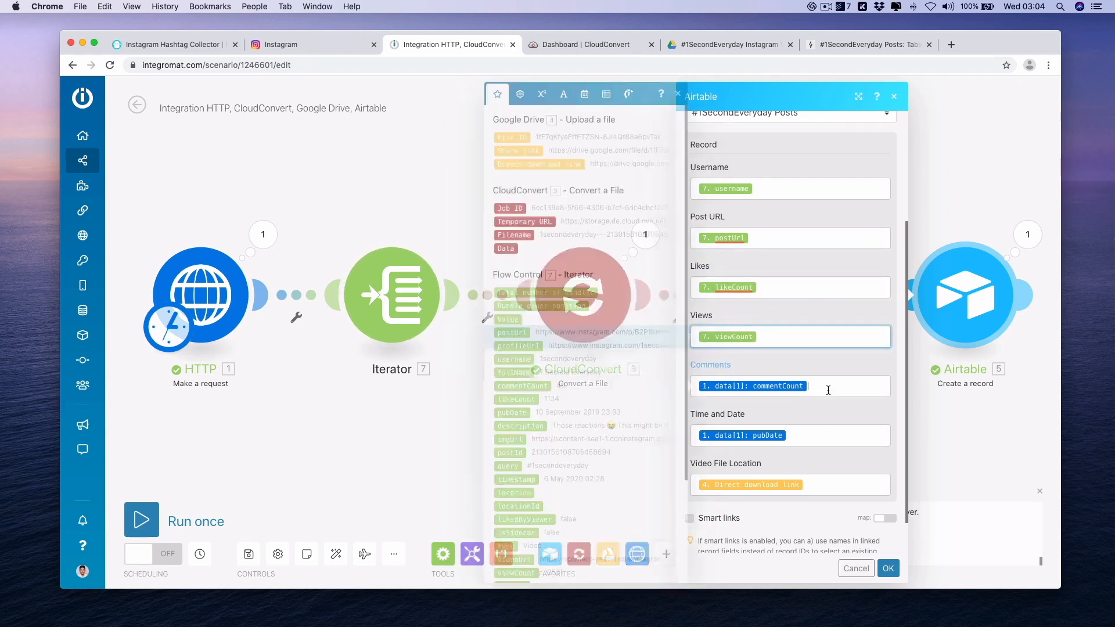
{"action": "key", "text": "BackSpace"}
{"action": "scroll", "coordinate": [540, 568], "scroll_direction": "down", "scroll_amount": 1}
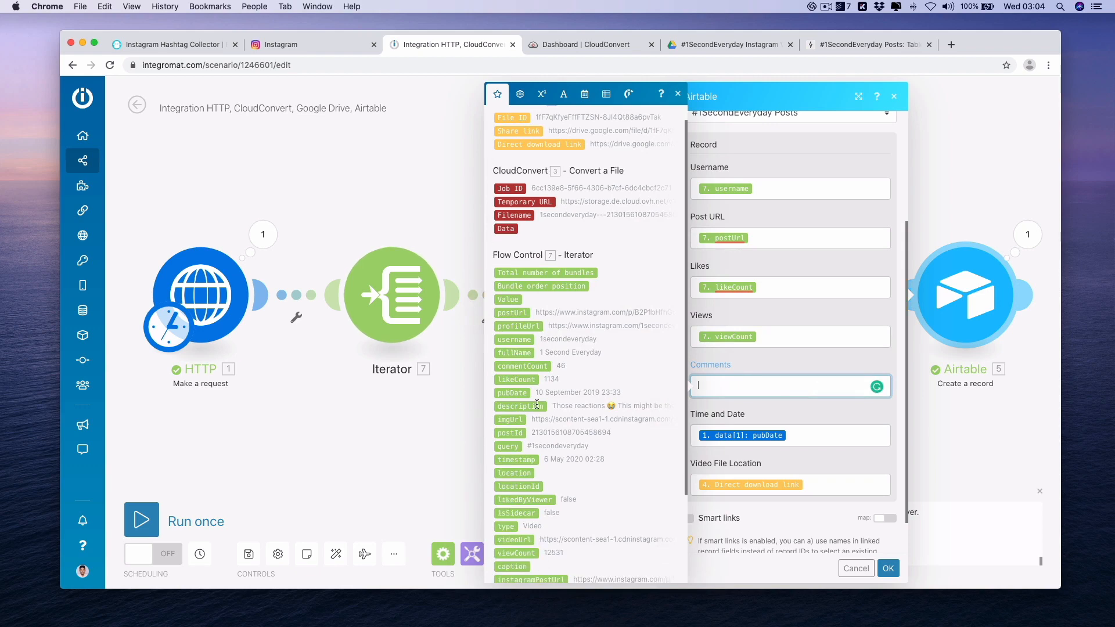
{"action": "left_click", "coordinate": [522, 366]}
{"action": "left_click", "coordinate": [798, 433]}
{"action": "key", "text": "BackSpace"}
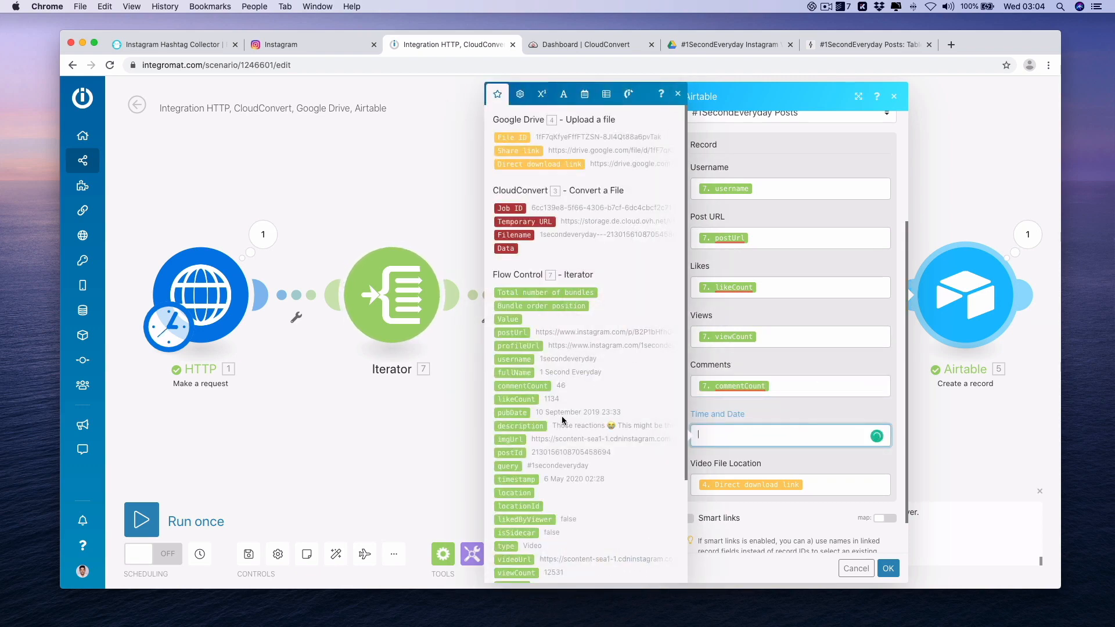
{"action": "left_click", "coordinate": [511, 412]}
{"action": "left_click", "coordinate": [823, 487]}
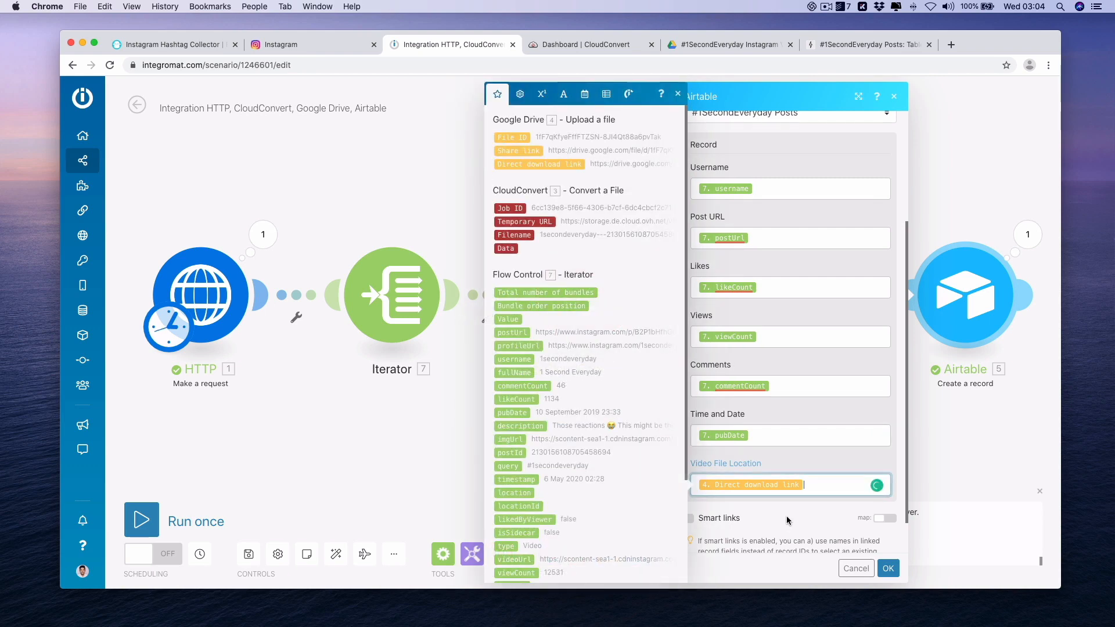
{"action": "left_click", "coordinate": [887, 570]}
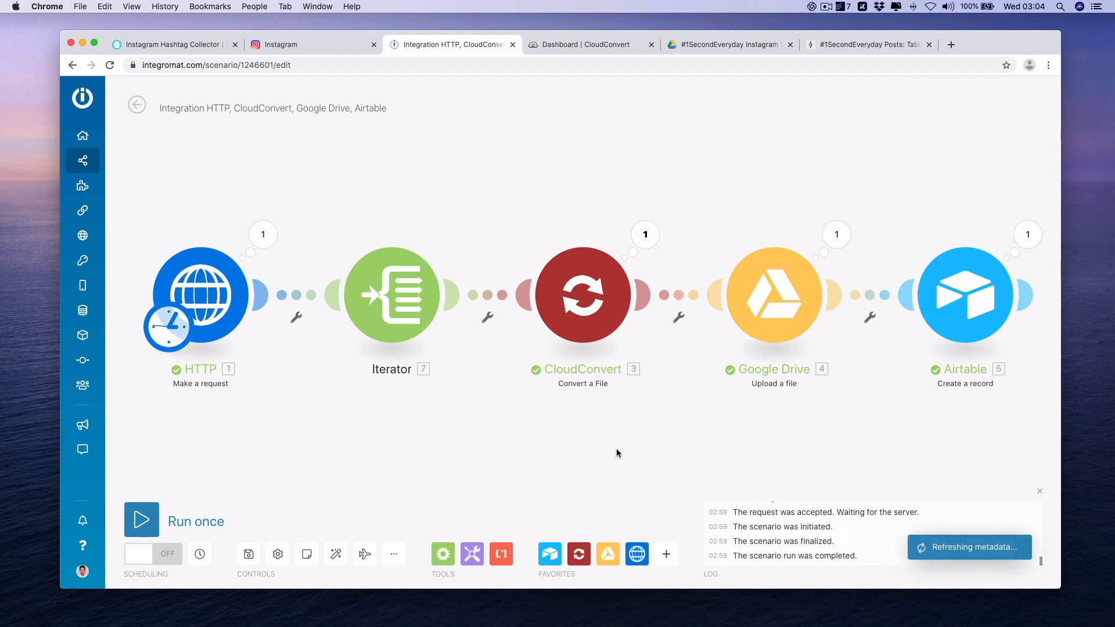
Run the whole scenario once and examine the first collection in the Data array of the HTTP module's output.
{"action": "left_click", "coordinate": [142, 519]}
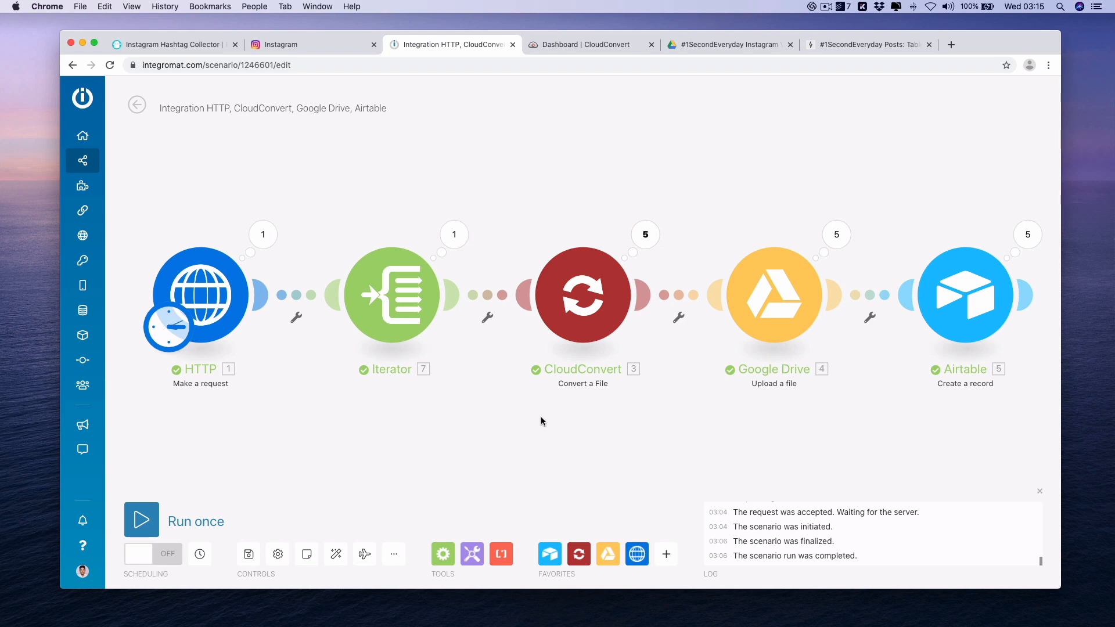
{"action": "left_click", "coordinate": [254, 233]}
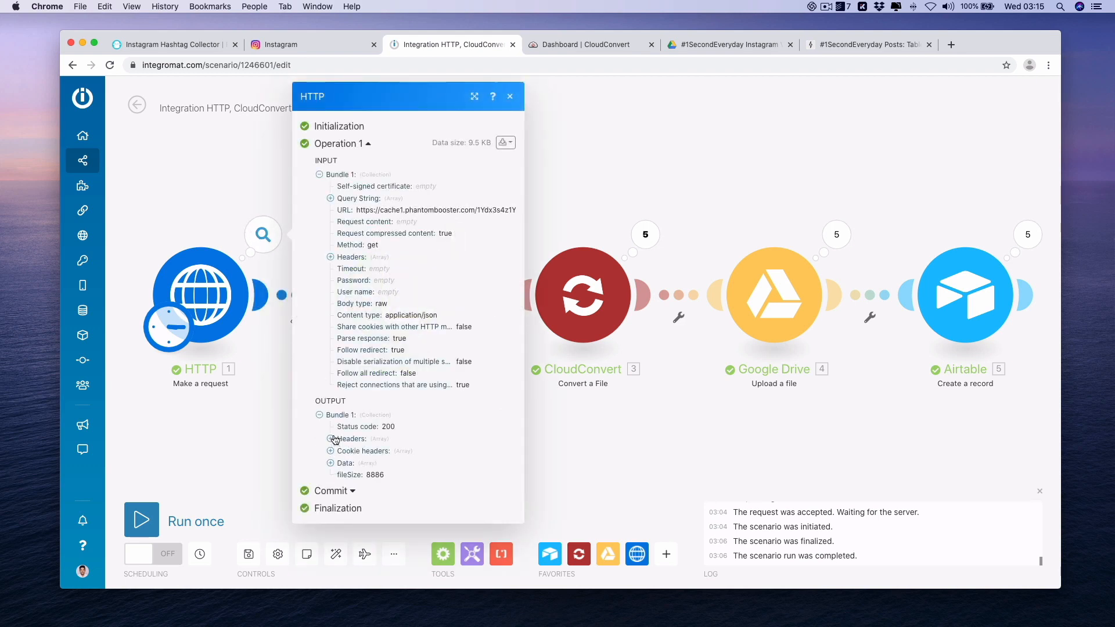
{"action": "left_click", "coordinate": [333, 463]}
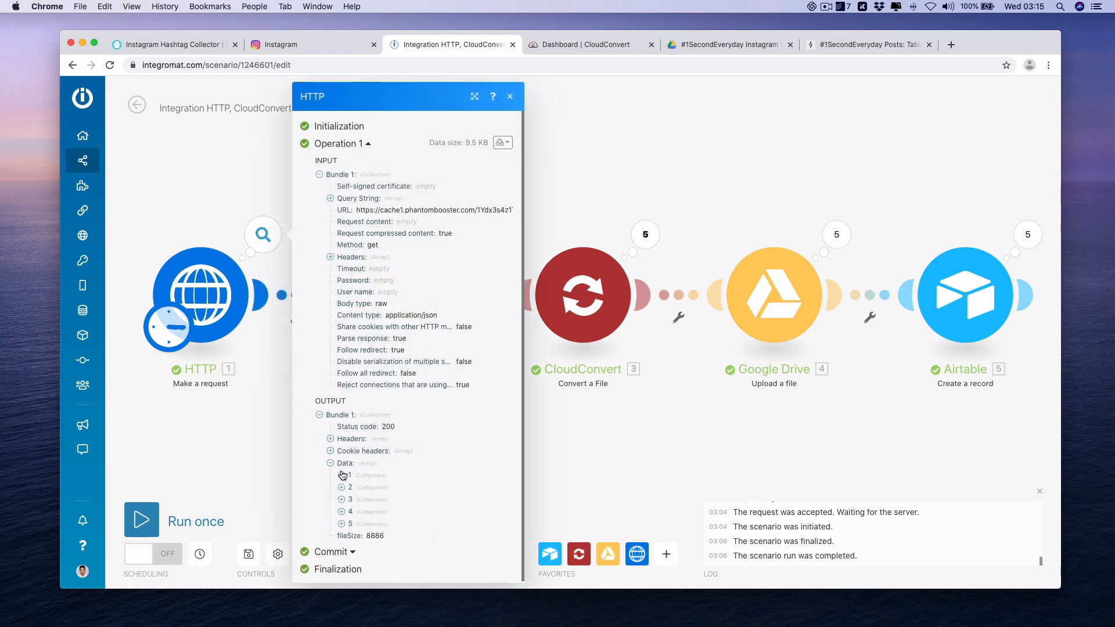
{"action": "scroll", "coordinate": [467, 404], "scroll_direction": "down", "scroll_amount": 5}
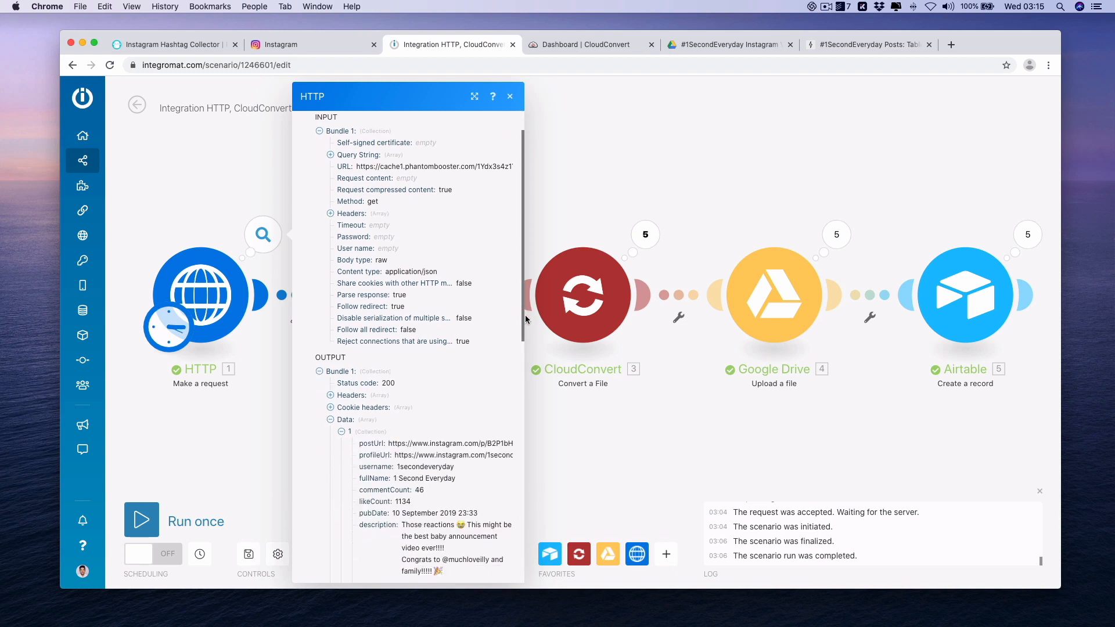
{"action": "scroll", "coordinate": [533, 409], "scroll_direction": "down", "scroll_amount": 5}
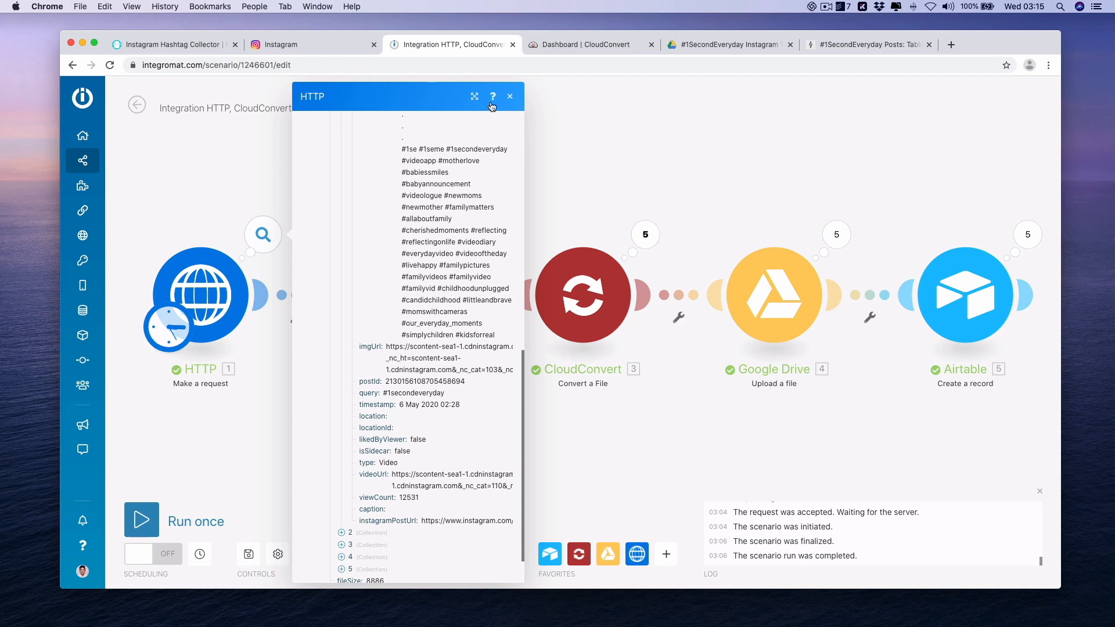
{"action": "left_click", "coordinate": [509, 97]}
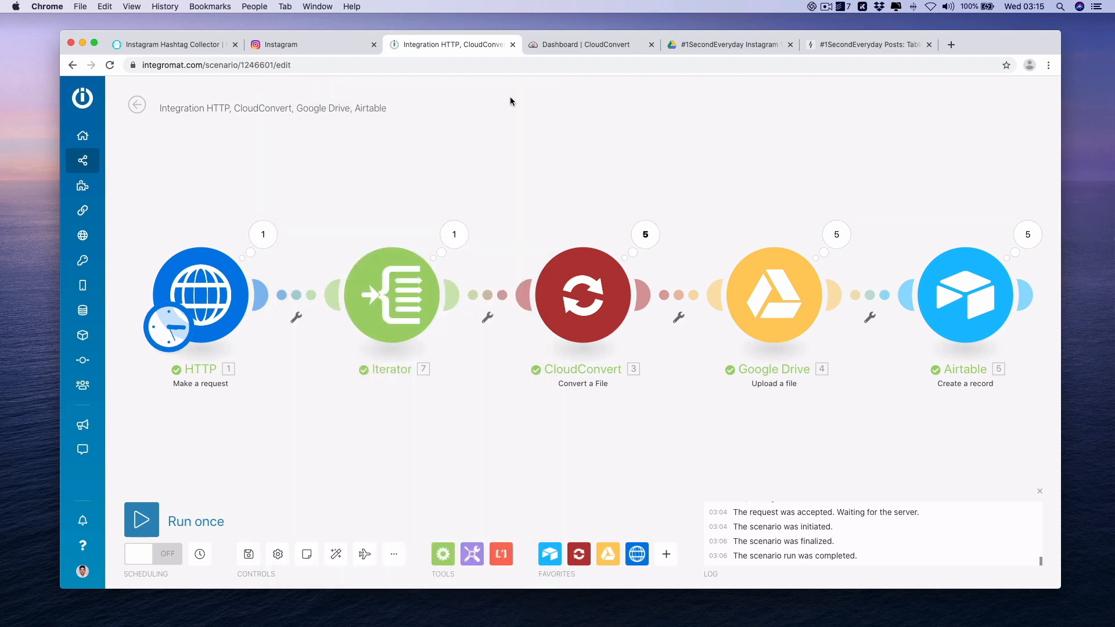
Add a filter labelled "Check Type" between HTTP and Iterator requiring the Data type equal to "Video", and run the scenario once.
{"action": "left_click", "coordinate": [296, 321]}
{"action": "left_click", "coordinate": [339, 330]}
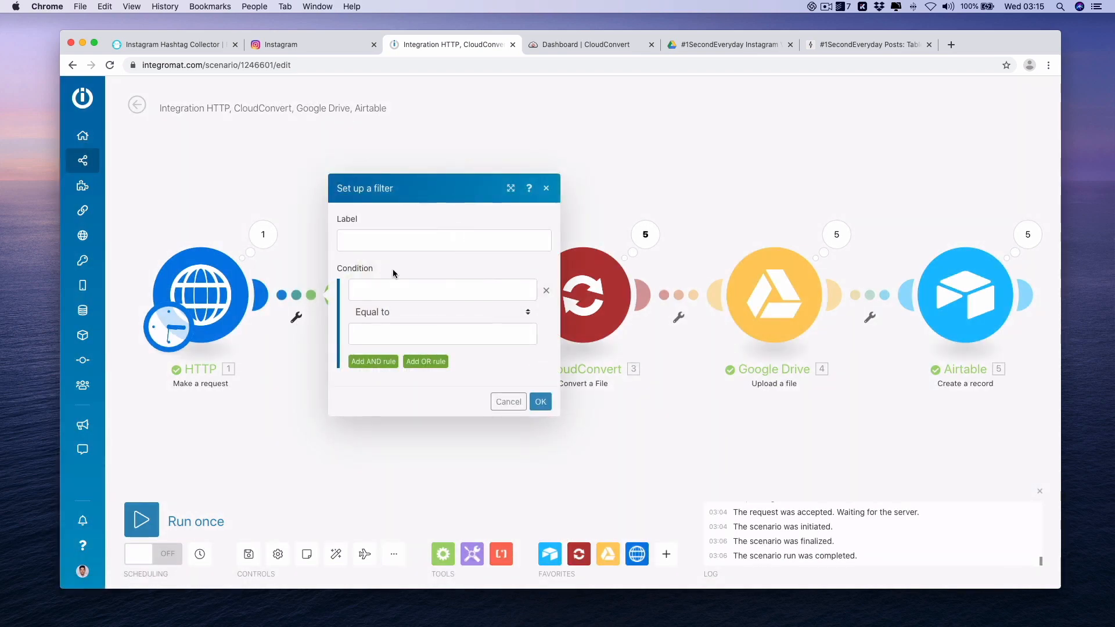
{"action": "left_click", "coordinate": [407, 238]}
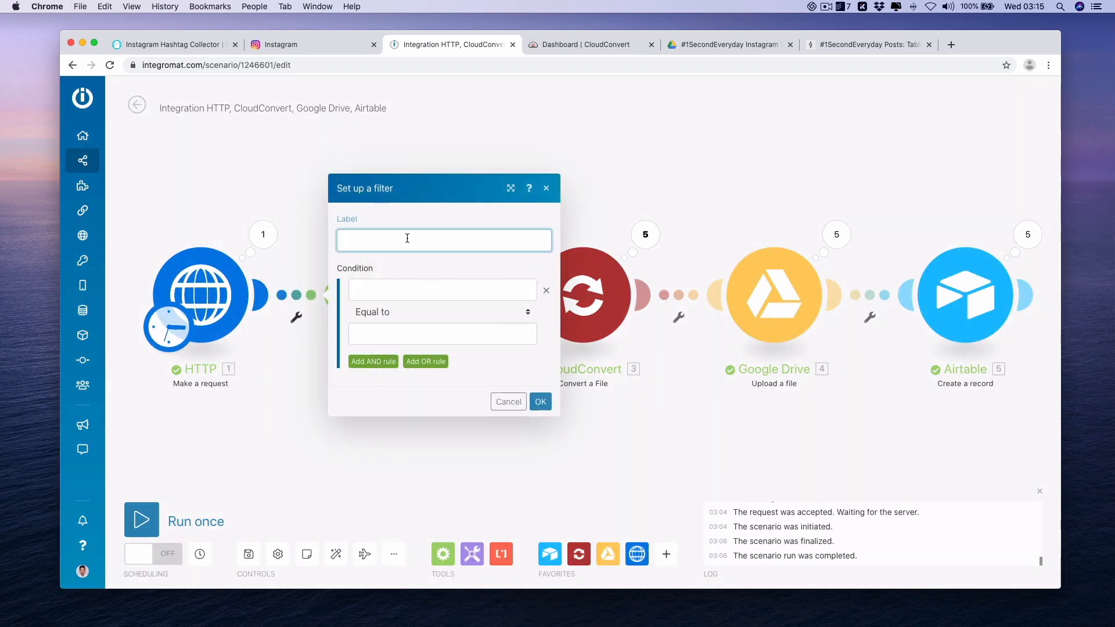
{"action": "type", "text": "Check Type"}
{"action": "left_click", "coordinate": [415, 290]}
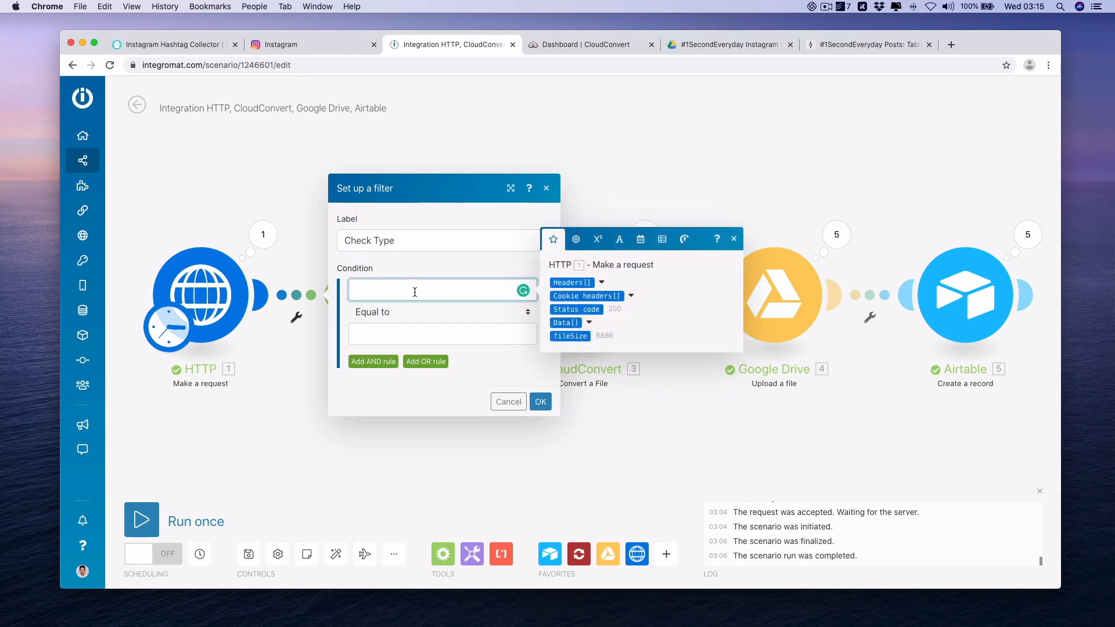
{"action": "left_click", "coordinate": [589, 323]}
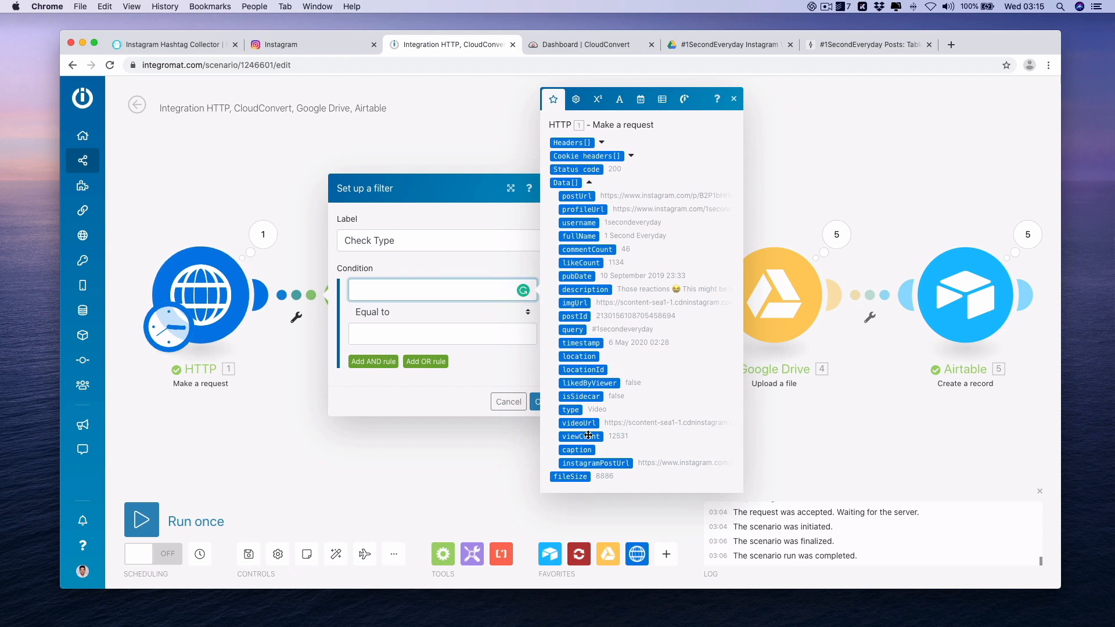
{"action": "left_click", "coordinate": [577, 410]}
{"action": "left_click", "coordinate": [443, 333]}
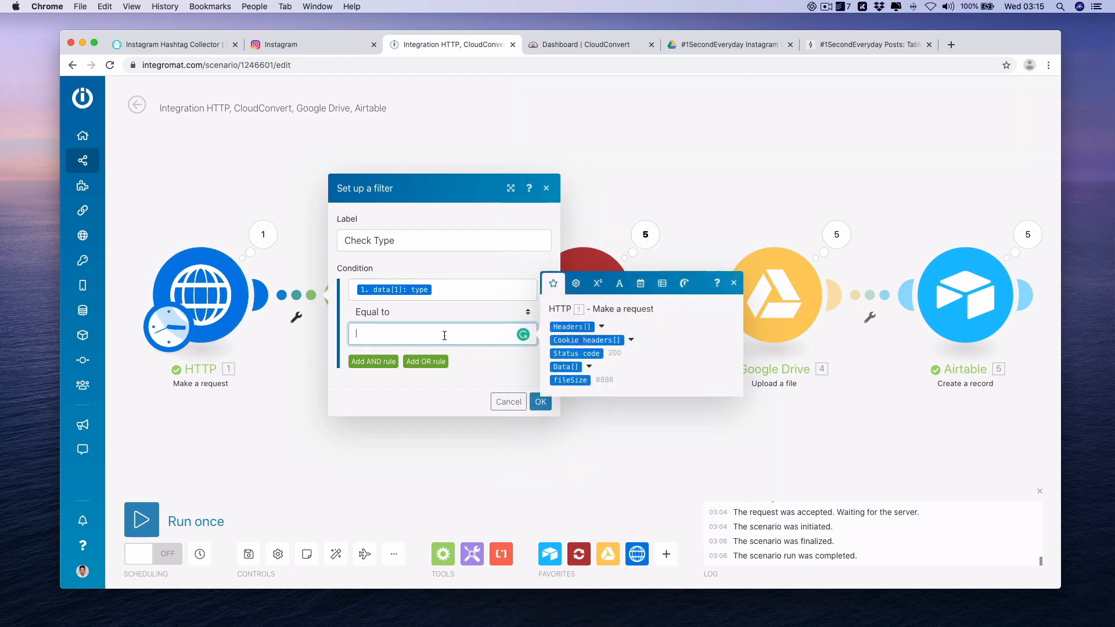
{"action": "type", "text": "Video"}
{"action": "left_click", "coordinate": [541, 402]}
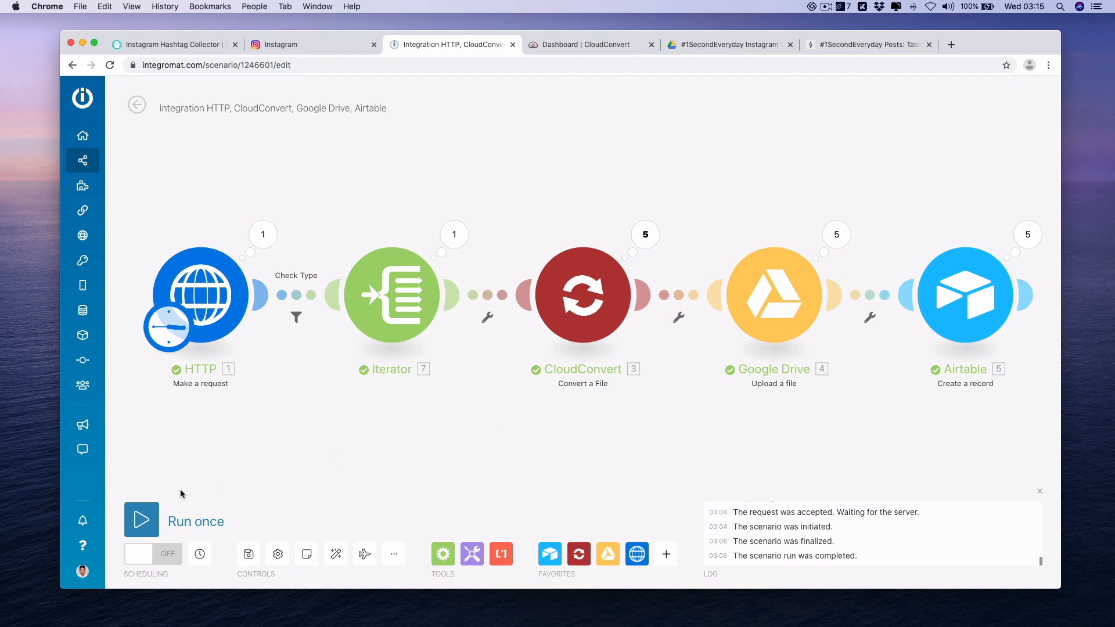
{"action": "left_click", "coordinate": [142, 520]}
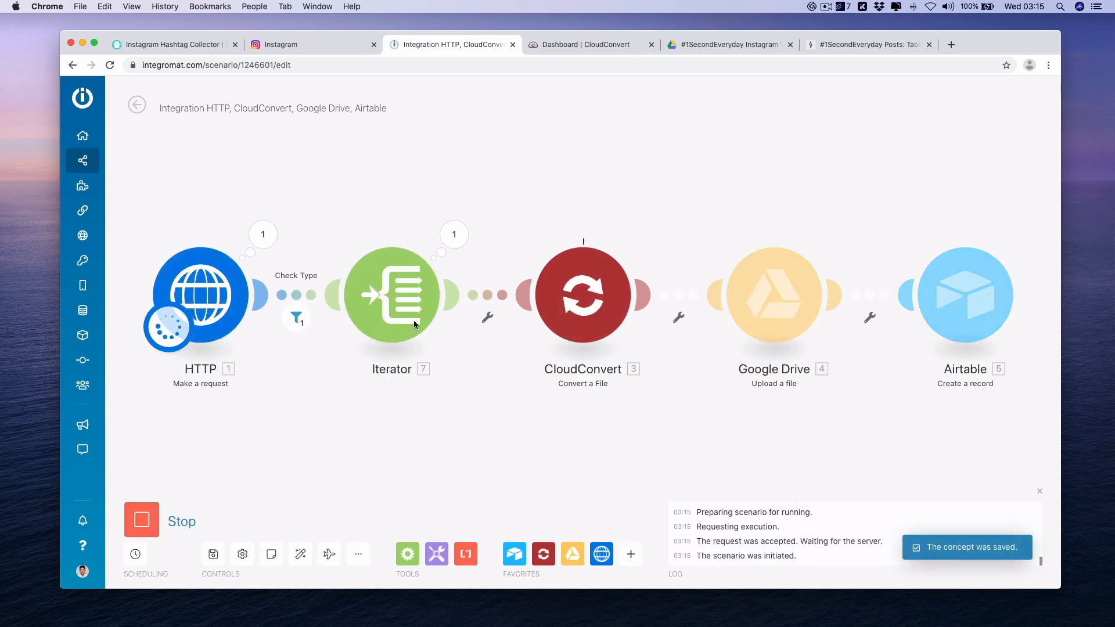
{"action": "left_click", "coordinate": [142, 520]}
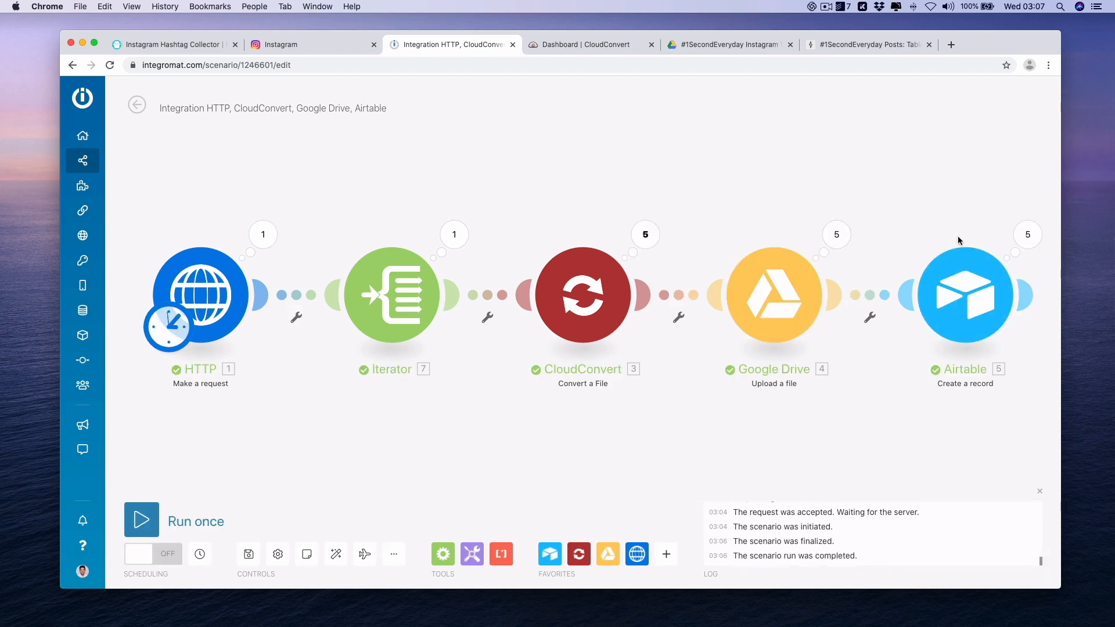
Delete the duplicate 1secondeveryday record in row 4 of the Airtable posts table, and open the #1SecondEveryday Instagram Videos folder in Google Drive.
{"action": "left_click", "coordinate": [855, 47]}
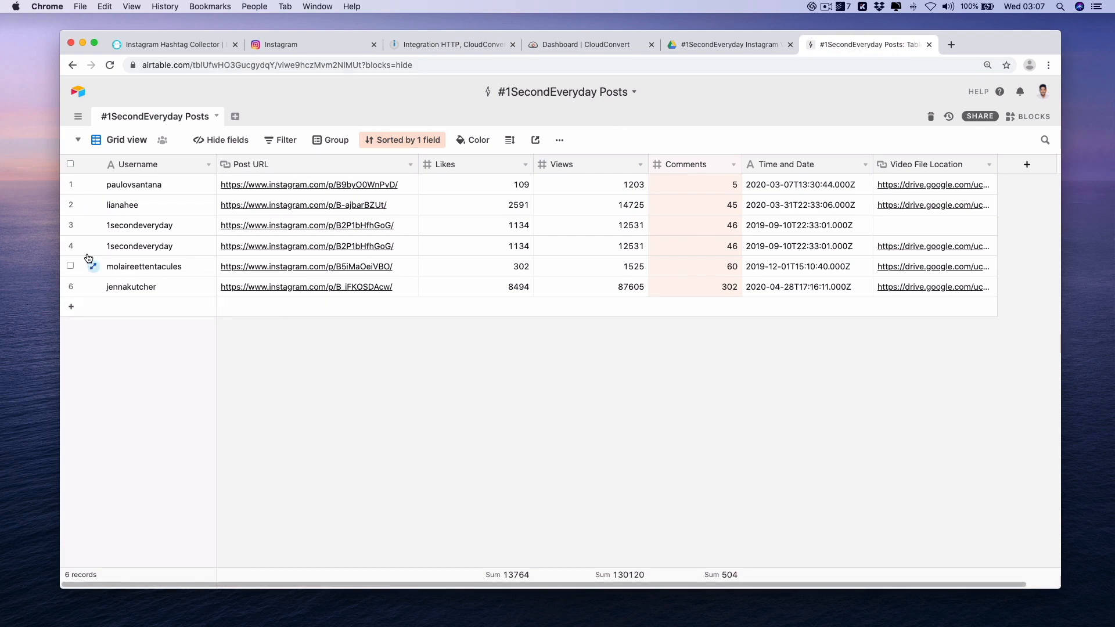
{"action": "left_click", "coordinate": [69, 246]}
{"action": "right_click", "coordinate": [450, 247]}
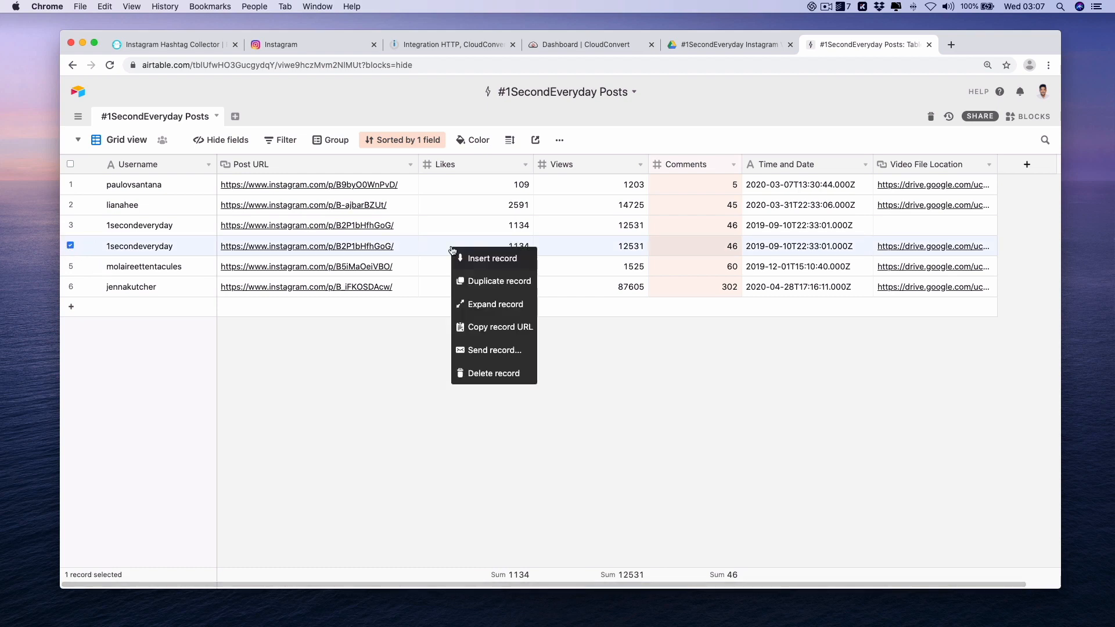
{"action": "left_click", "coordinate": [486, 377]}
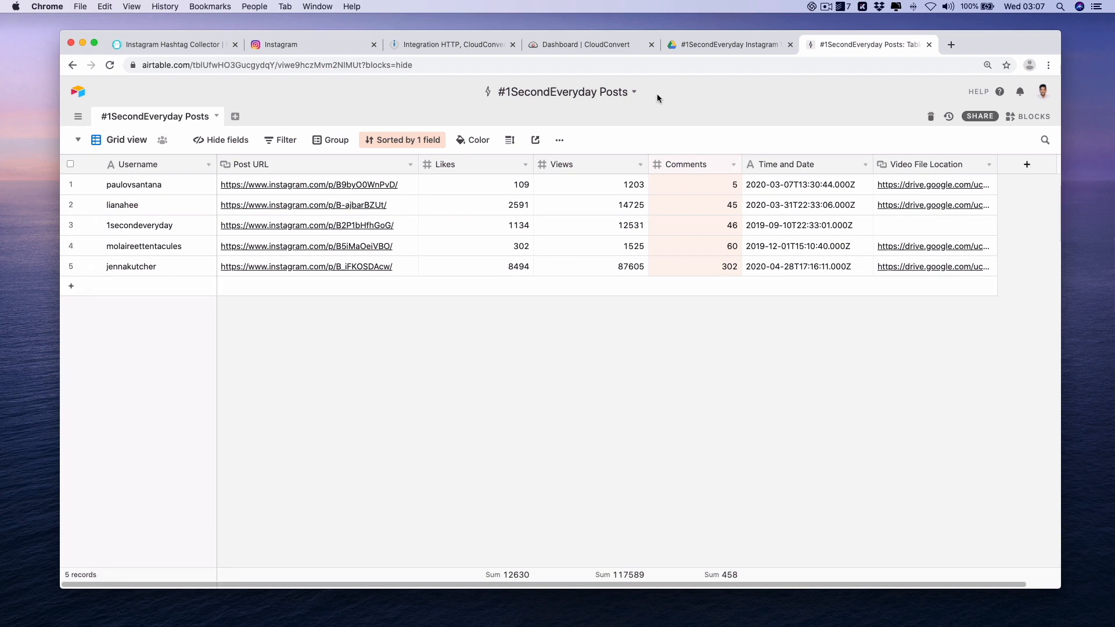
{"action": "left_click", "coordinate": [720, 45]}
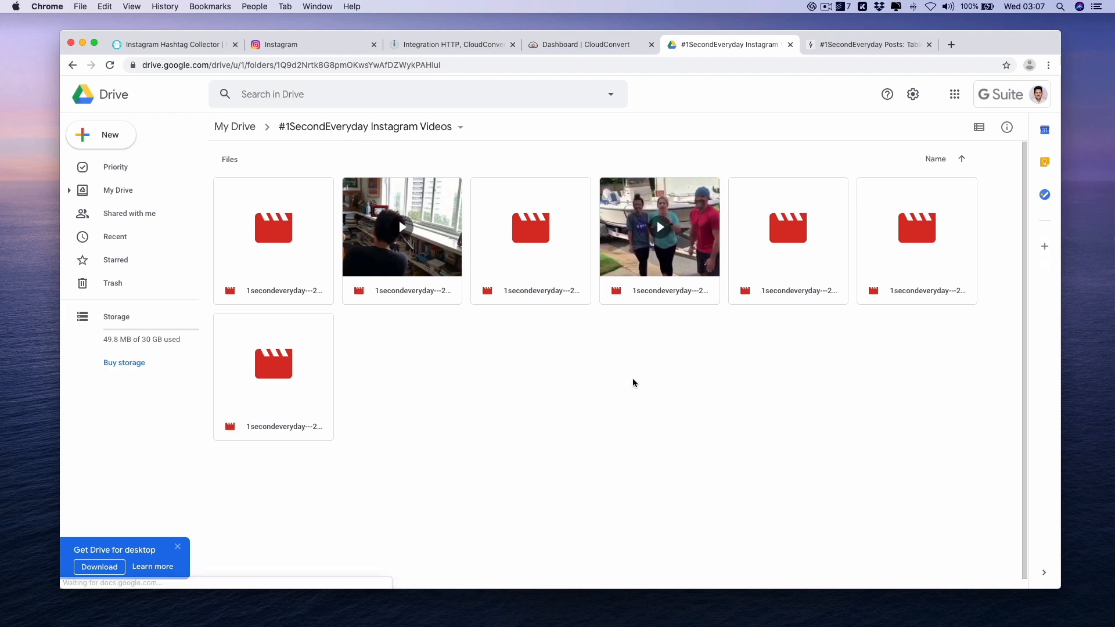
Replace the Airtable posts table's Comments sort with a sort by Likes, and return to the Integromat scenario.
{"action": "left_click", "coordinate": [863, 47]}
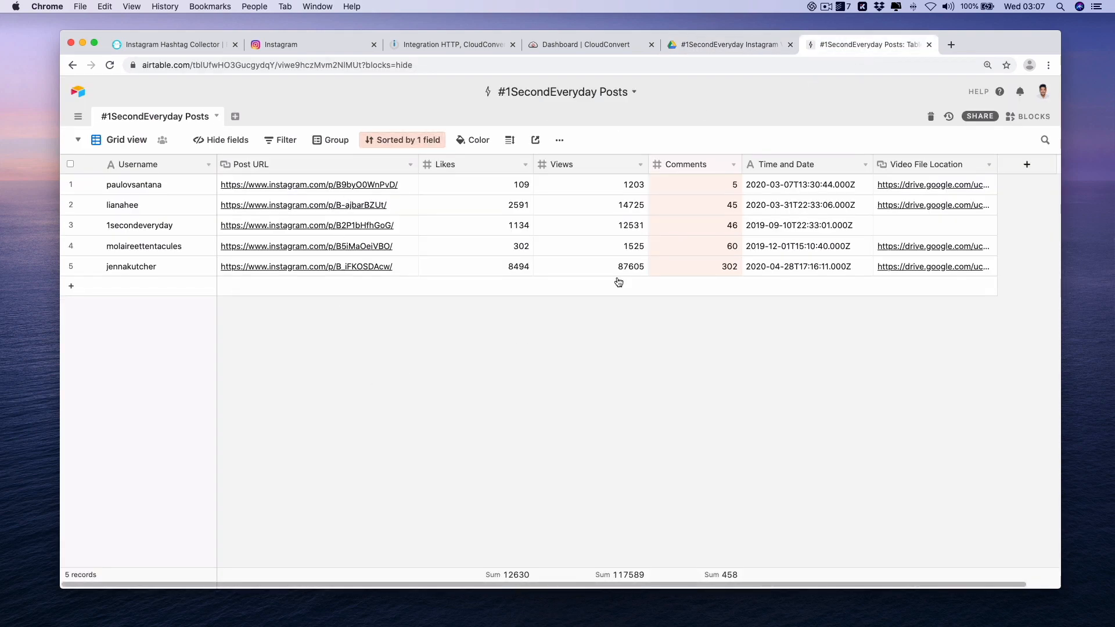
{"action": "key", "text": "super+z"}
{"action": "left_click", "coordinate": [386, 140]}
{"action": "left_click", "coordinate": [404, 190]}
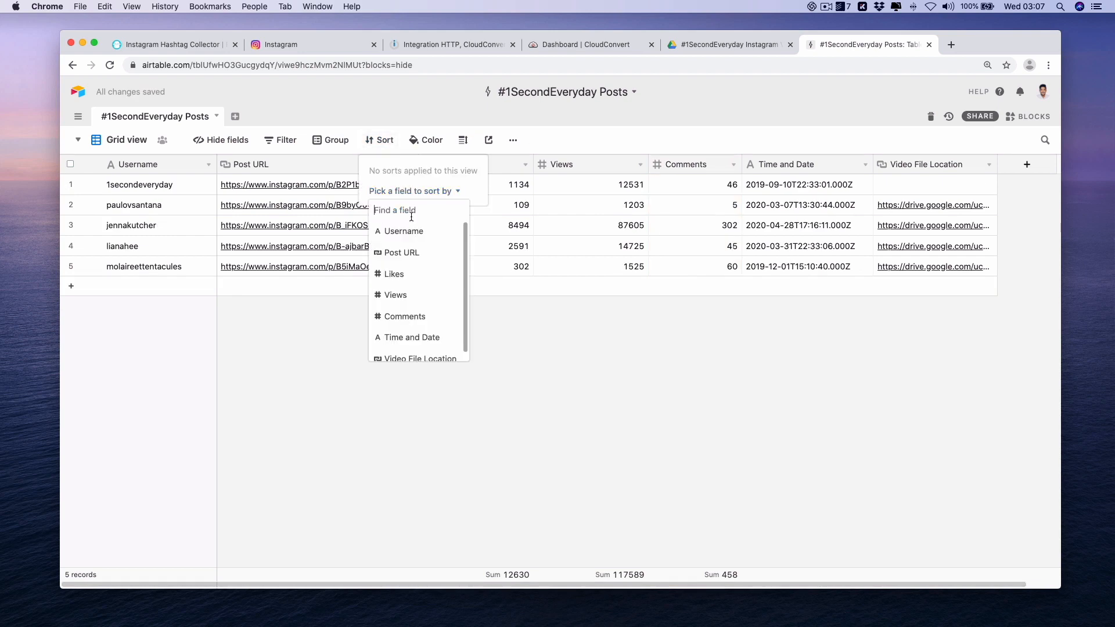
{"action": "left_click", "coordinate": [419, 274]}
{"action": "left_click", "coordinate": [448, 240]}
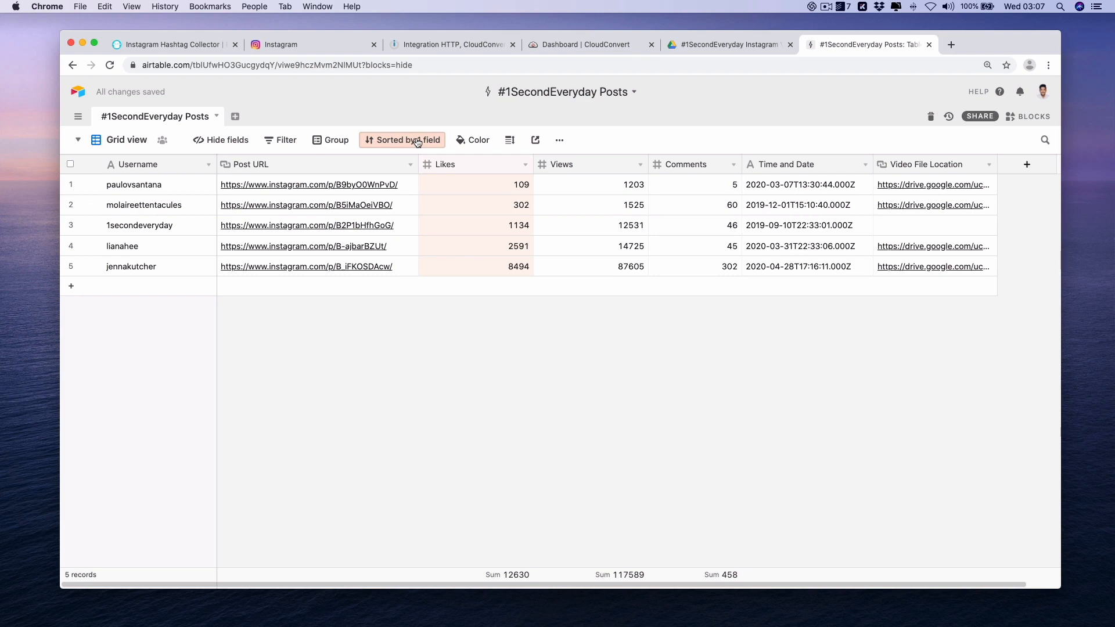
{"action": "left_click", "coordinate": [398, 141]}
{"action": "left_click", "coordinate": [457, 45]}
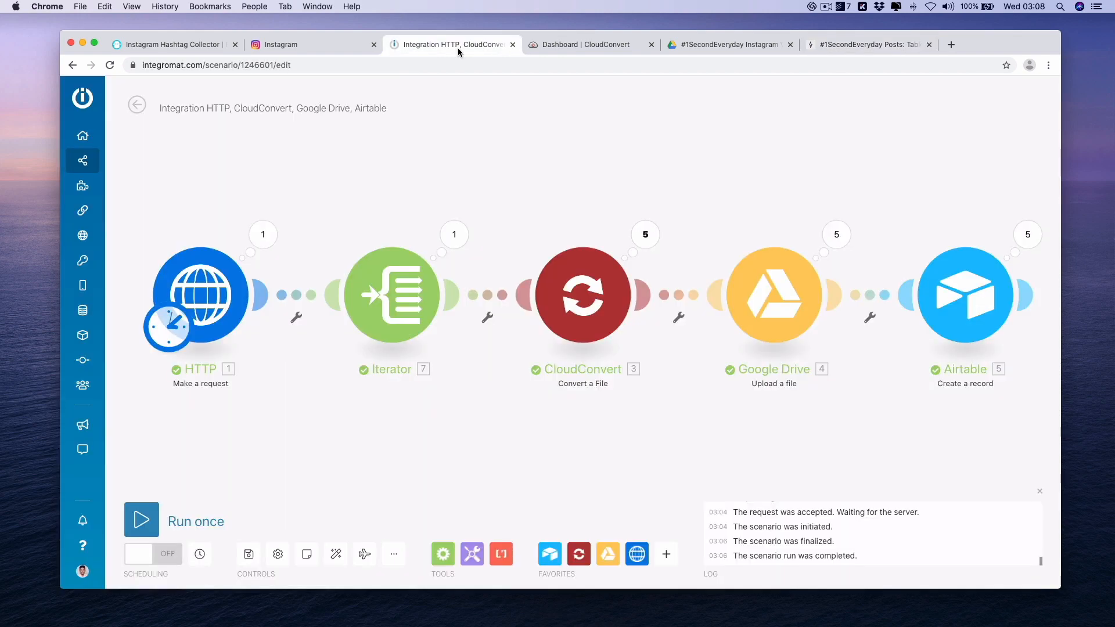